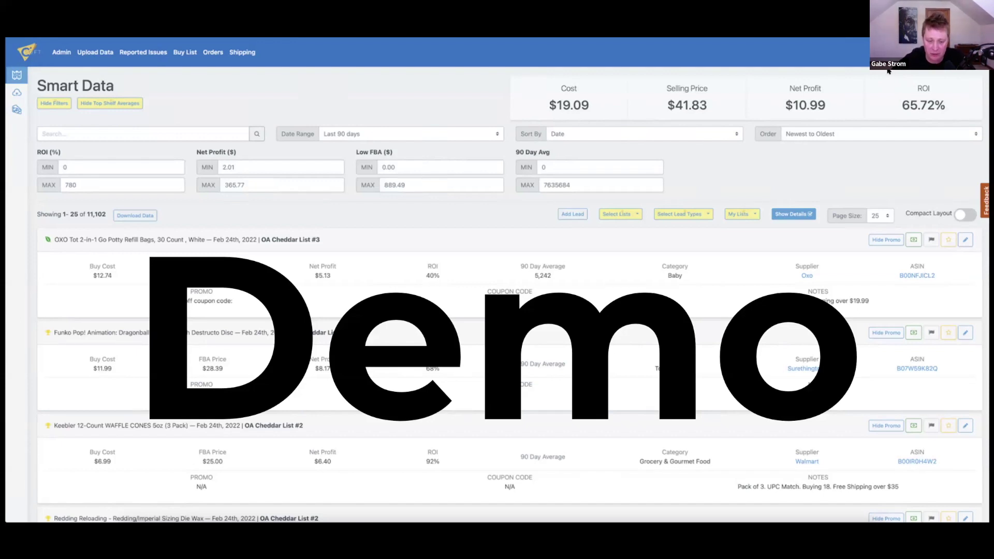
Exit the full-screen Demo slideshow and switch to the 'Cheddarsoft – The easy to use' tab
key("Escape")
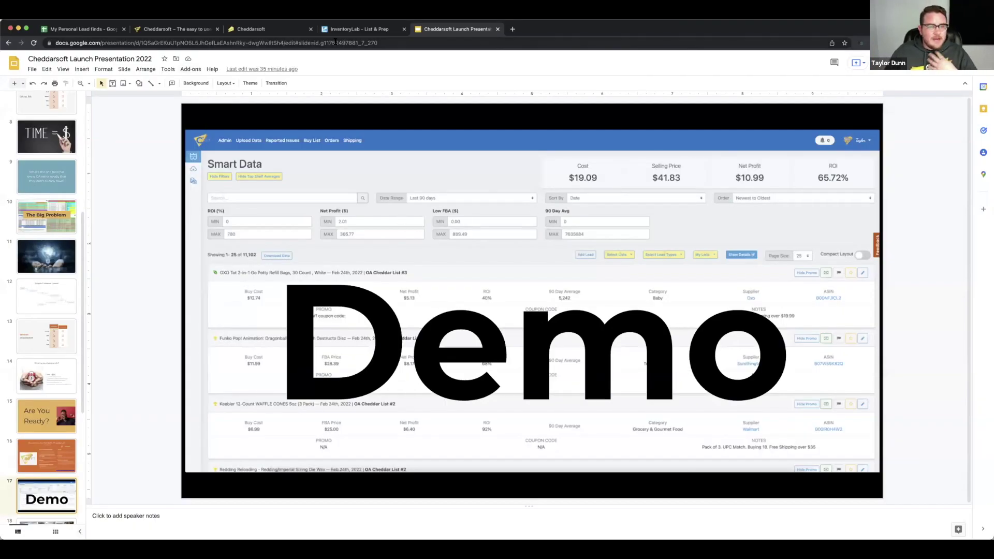
left_click(202, 30)
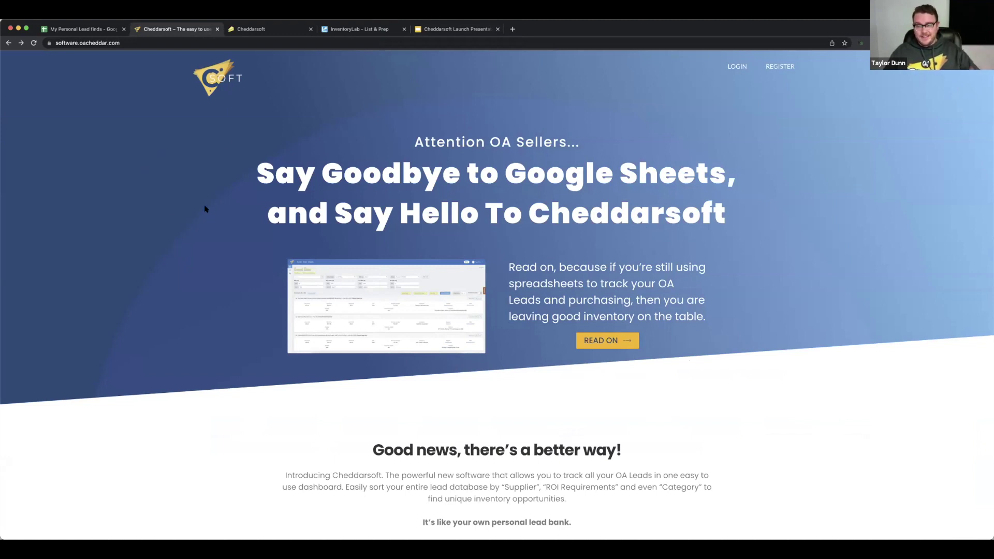
Skim the landing page, then log in to the Cheddarsoft app with saved credentials
scroll(210, 218, "down", 6)
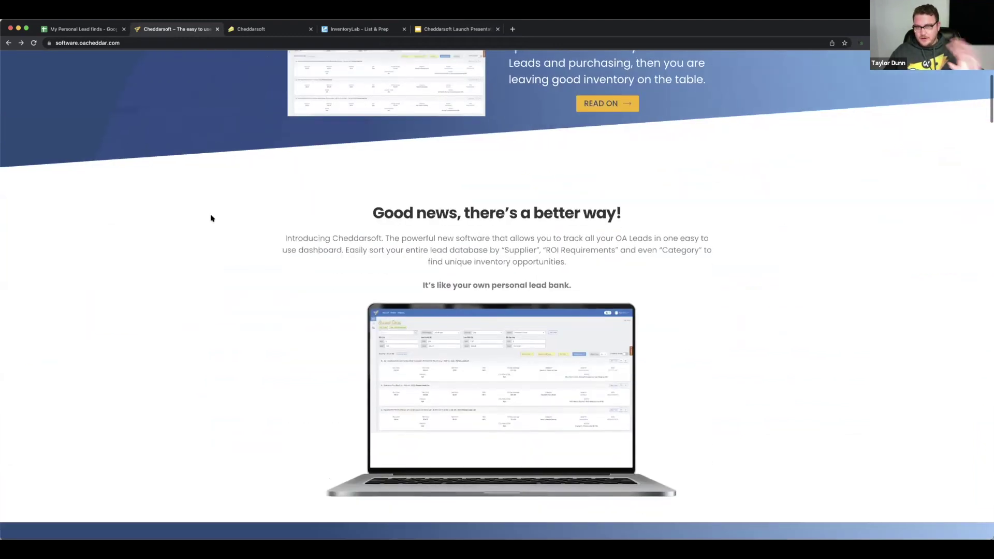
scroll(210, 217, "down", 3)
scroll(210, 218, "up", 10)
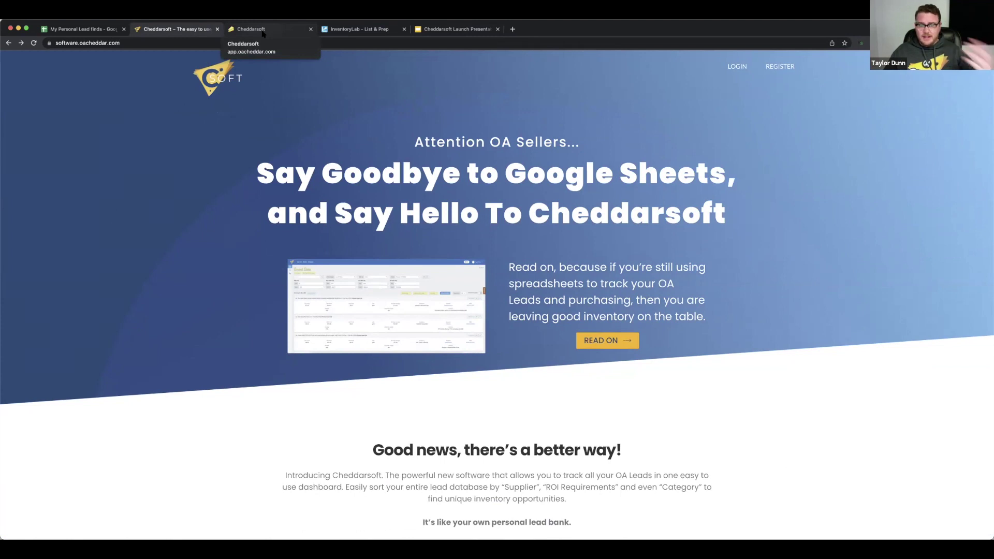
left_click(262, 32)
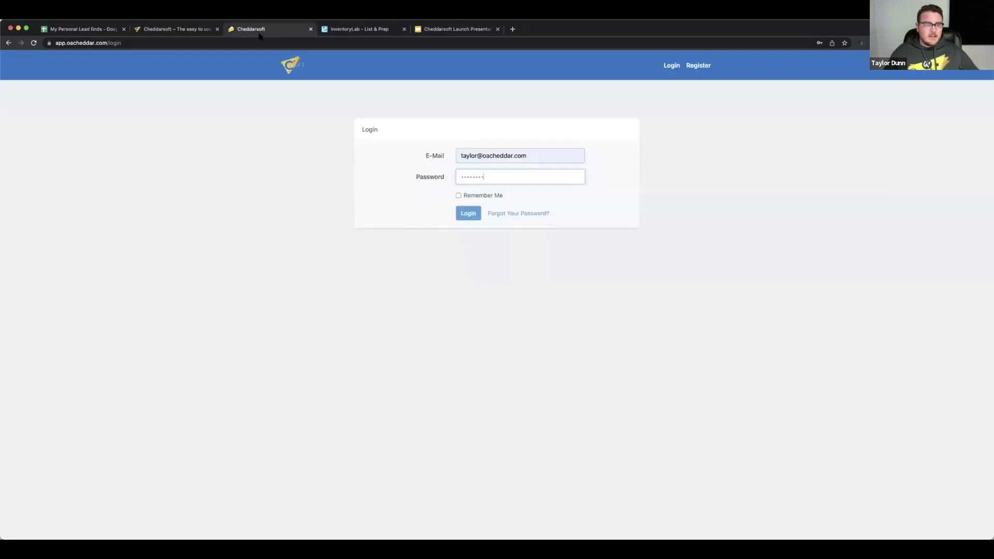
left_click(471, 216)
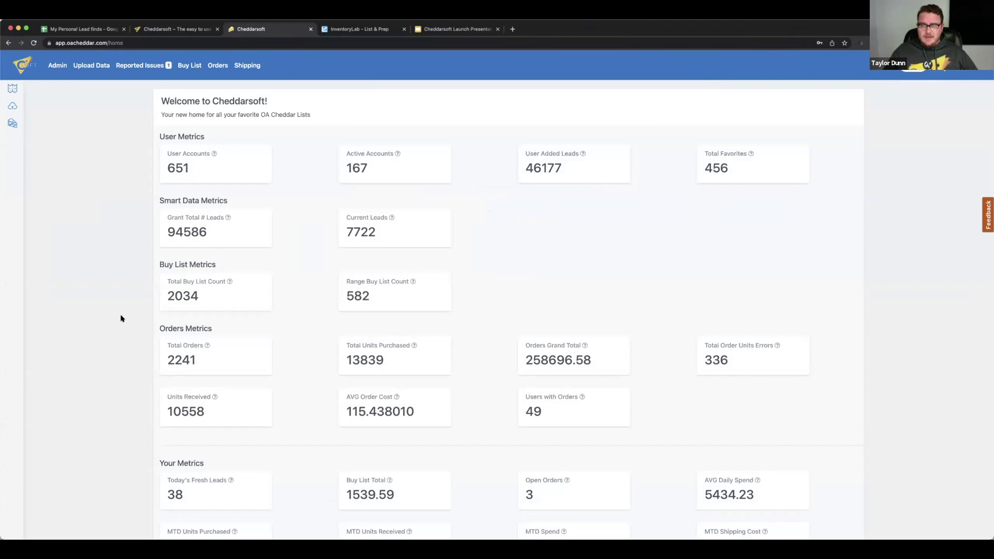
Scroll down to the Cheddarsoft Intro Video, then switch to the 'My Personal Lead finds' sheet
scroll(309, 260, "down", 10)
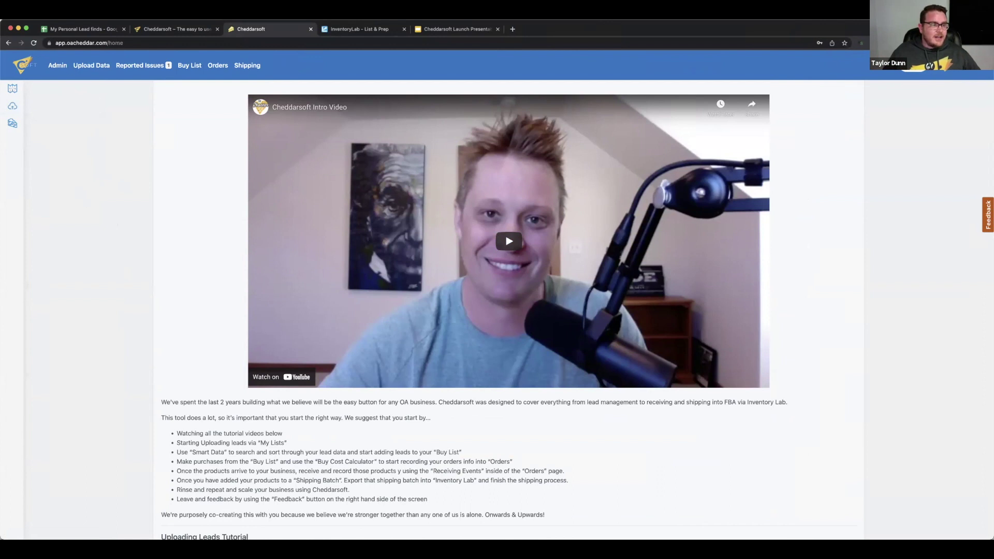
left_click(61, 31)
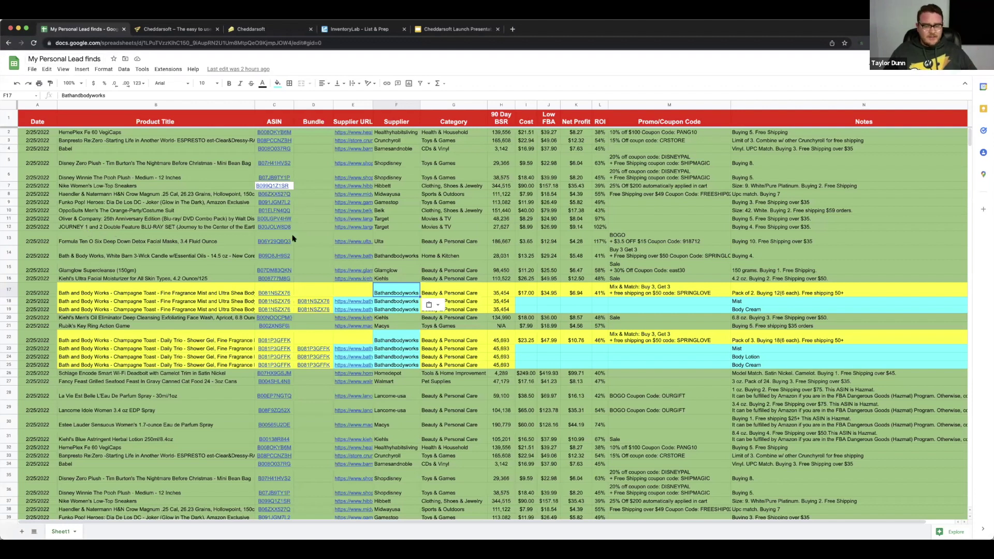
Download the lead sheet as a .csv file, then open Cheddarsoft's My Lists page
scroll(277, 229, "down", 2)
scroll(91, 174, "down", 3)
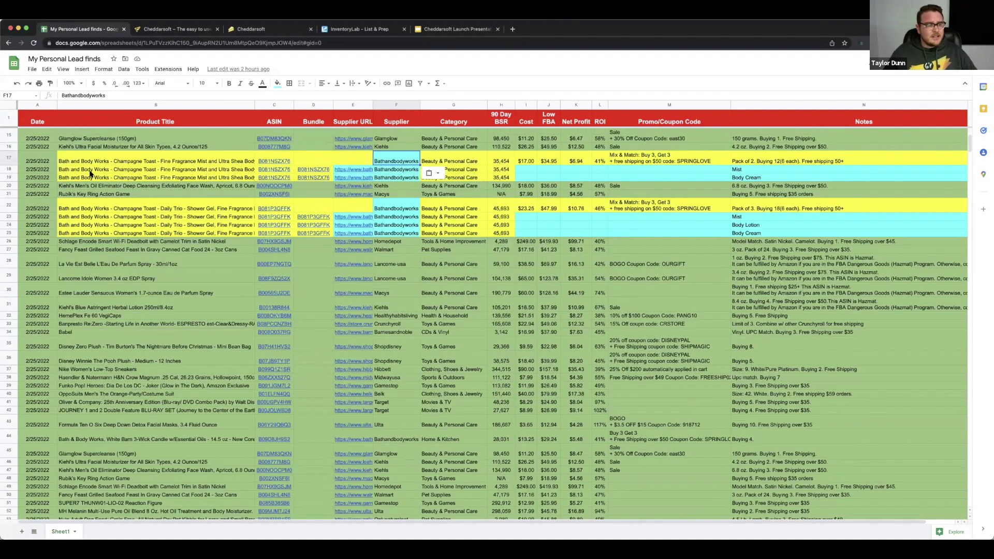
scroll(90, 174, "up", 5)
left_click(32, 69)
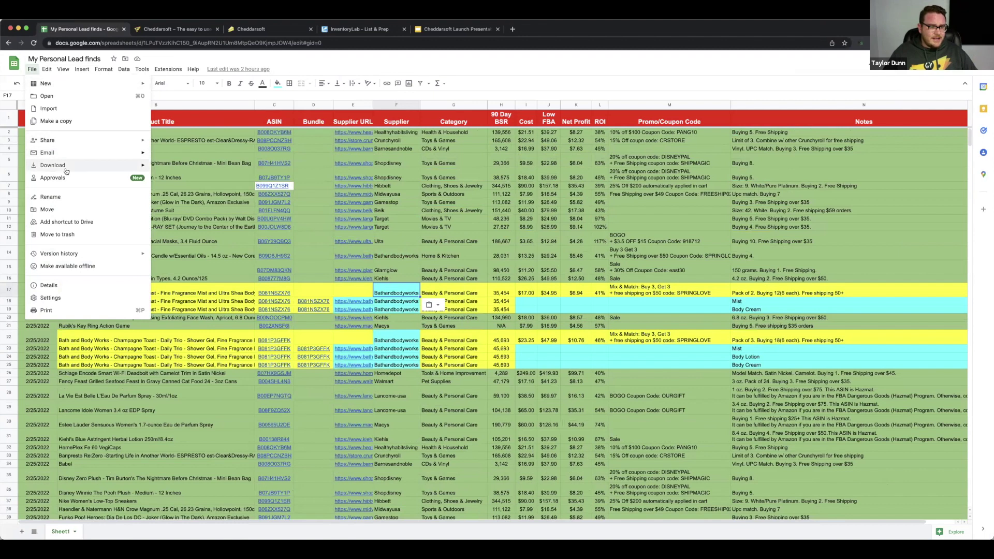
mouse_move(66, 166)
left_click(204, 220)
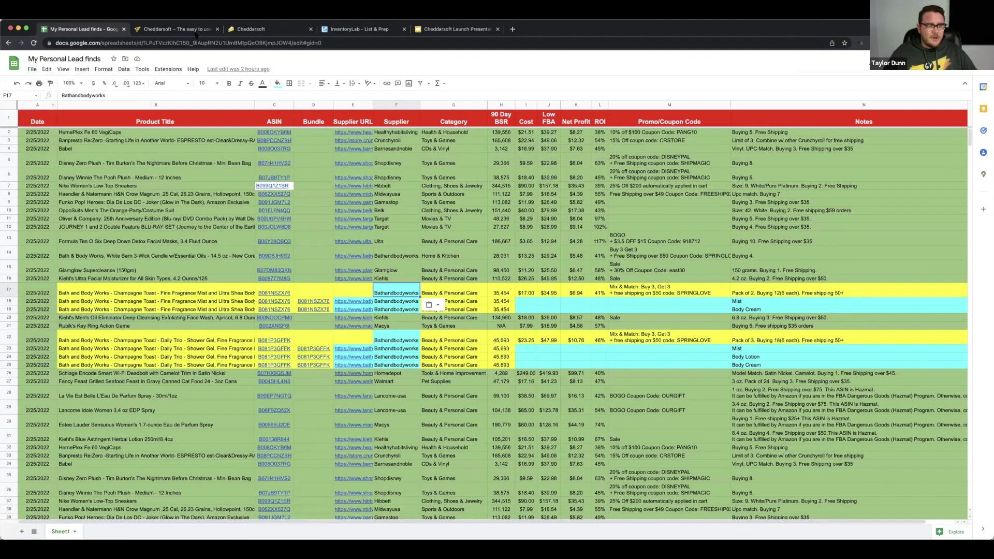
left_click(244, 29)
left_click(13, 107)
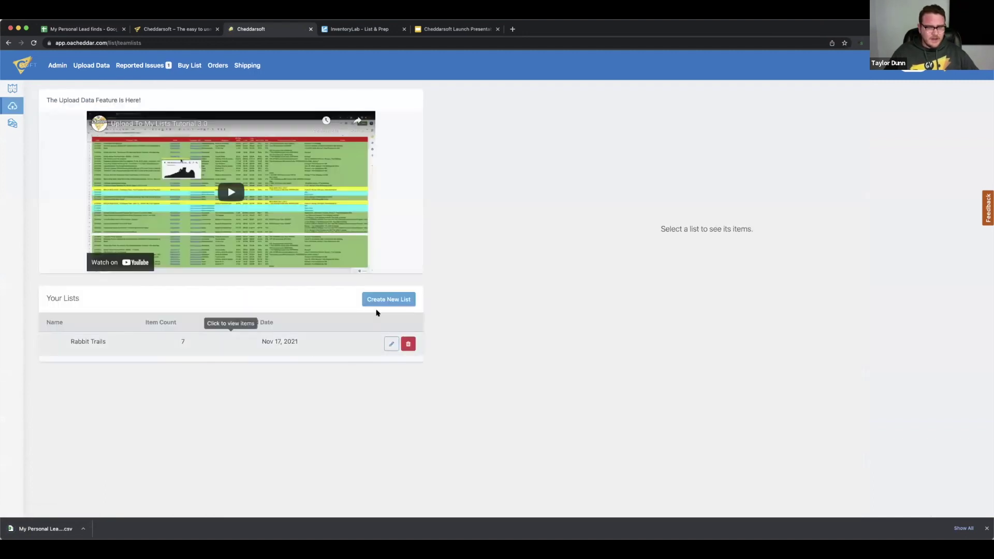
Create a new list named 'Personal Finds' and begin adding items to it
left_click(381, 302)
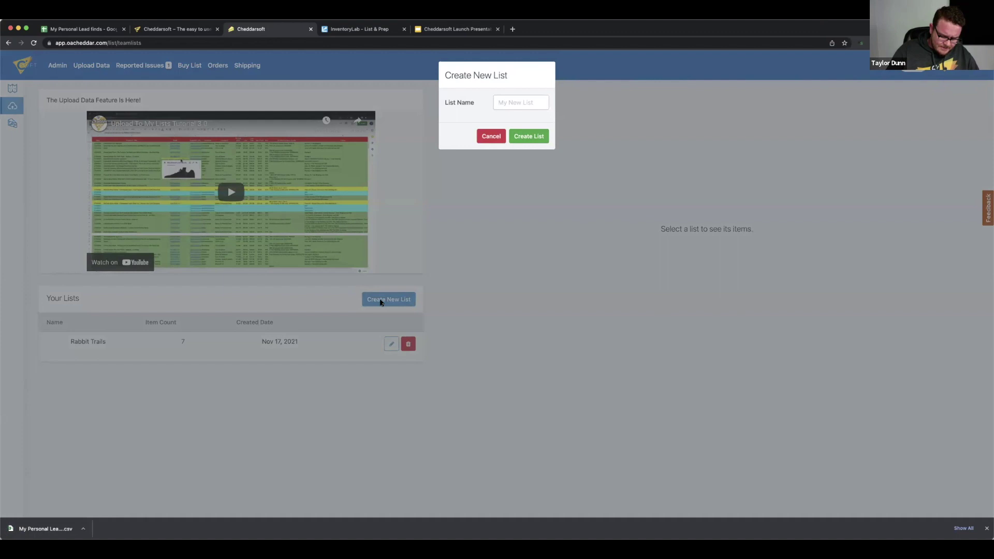
left_click(520, 98)
type("Personal Finds")
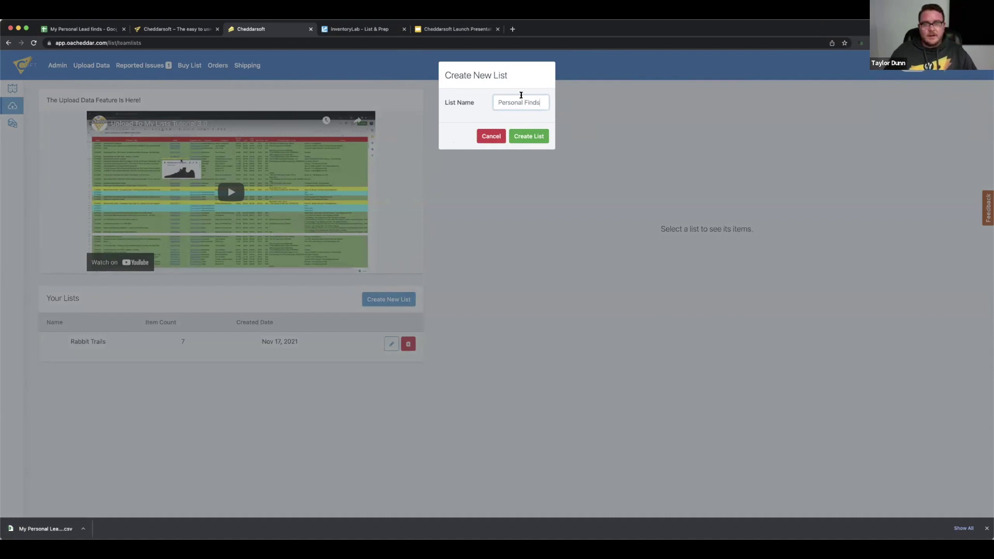
left_click(530, 136)
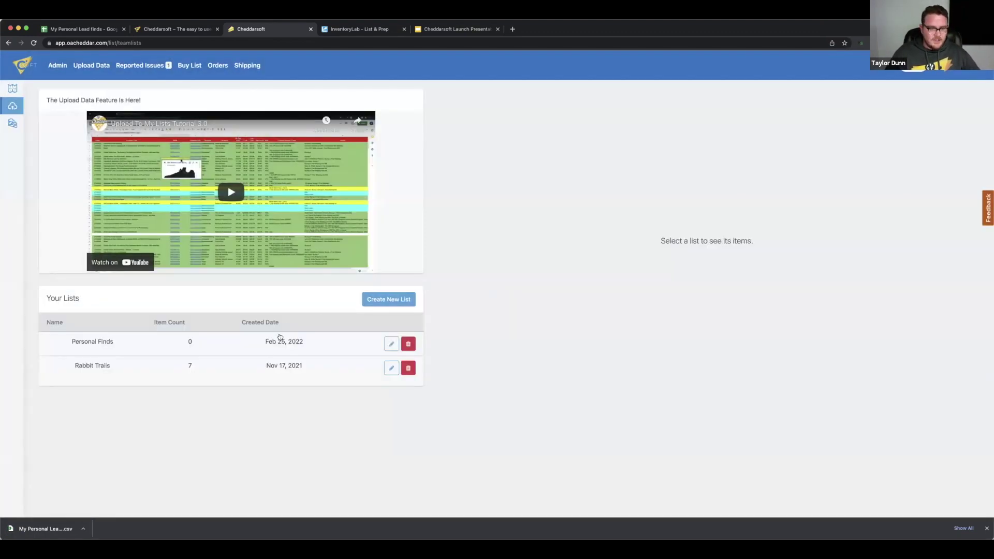
left_click(280, 339)
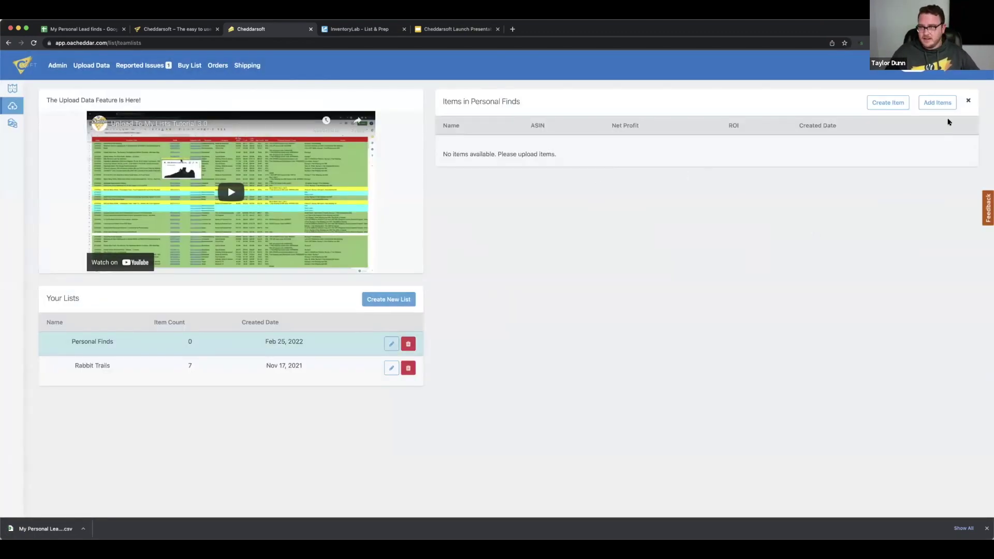
left_click(937, 103)
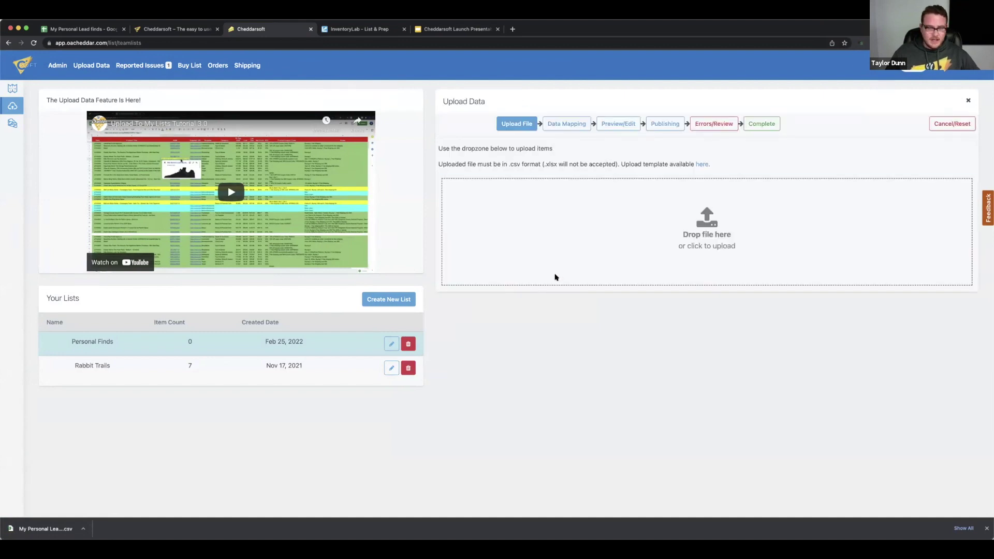
Drop the CSV in and map Name, ASIN, Bundle ASIN, Source URL and Supplier to their columns
left_click_drag(55, 525, 737, 228)
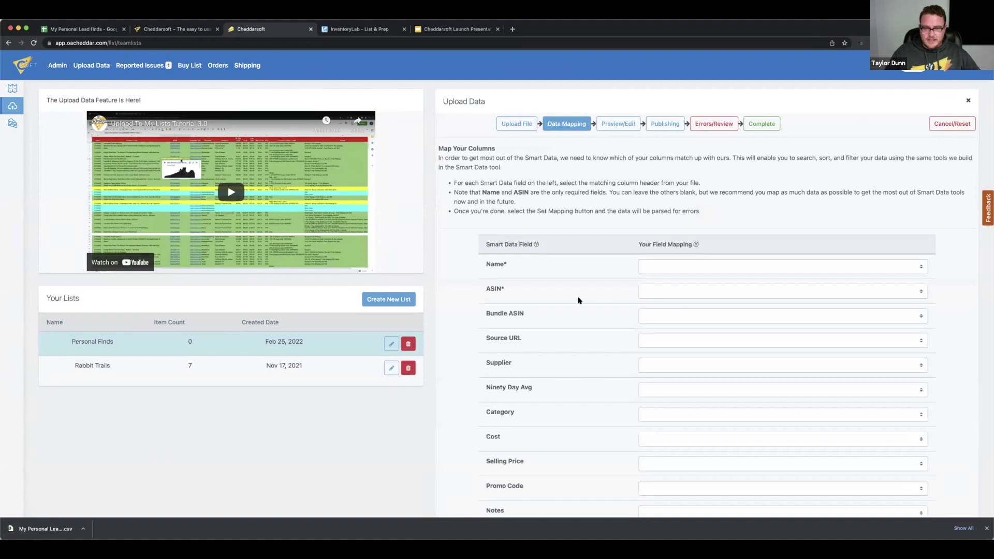
scroll(730, 208, "down", 3)
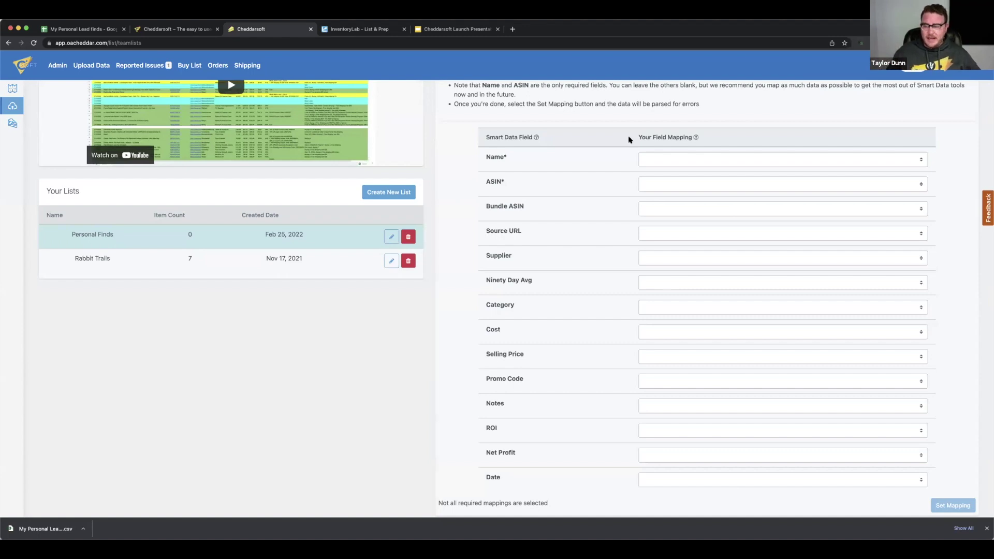
left_click(692, 159)
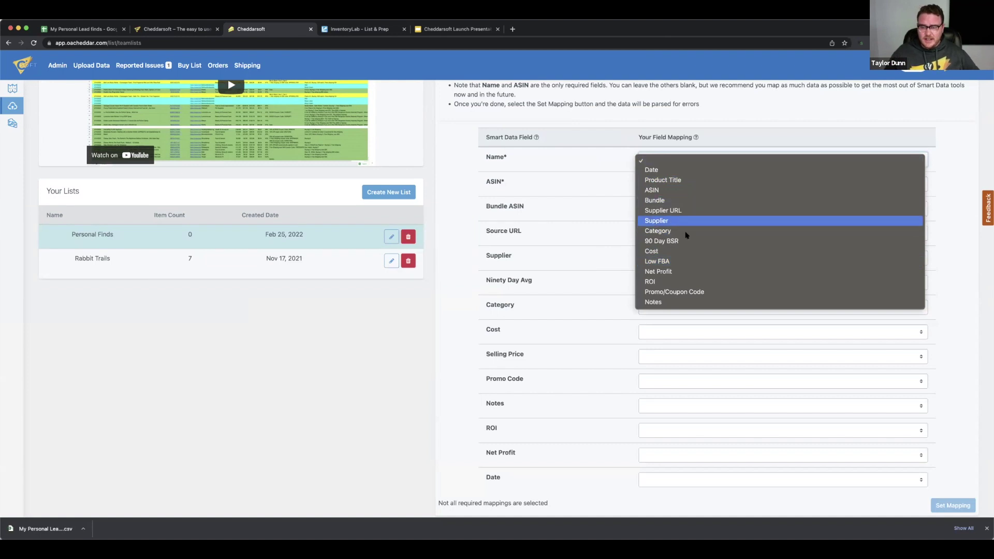
left_click(703, 180)
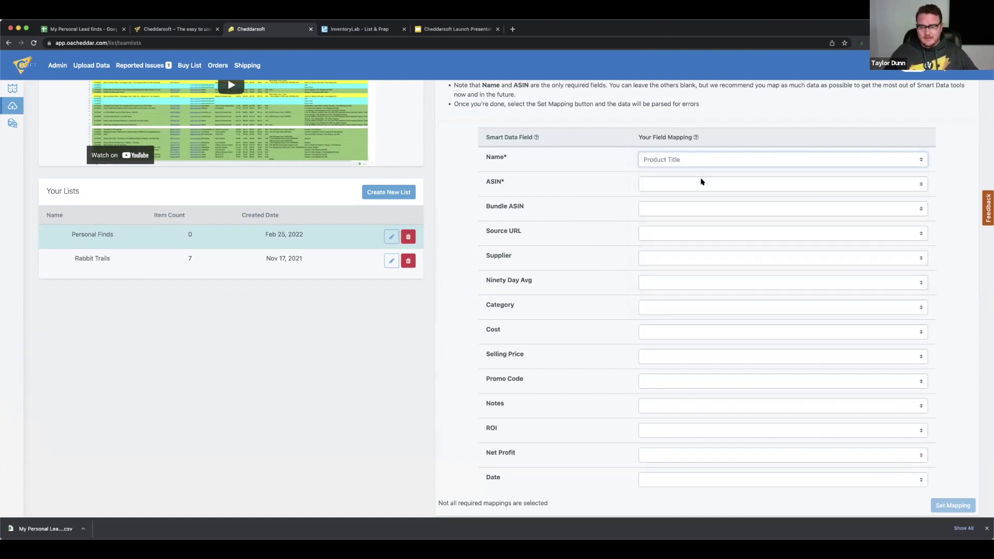
left_click(694, 184)
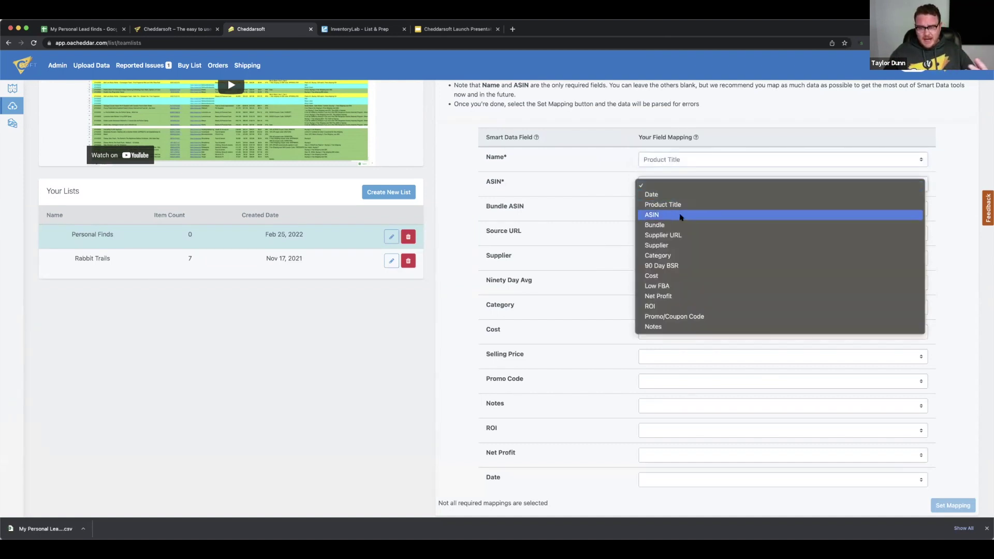
left_click(689, 214)
left_click(707, 207)
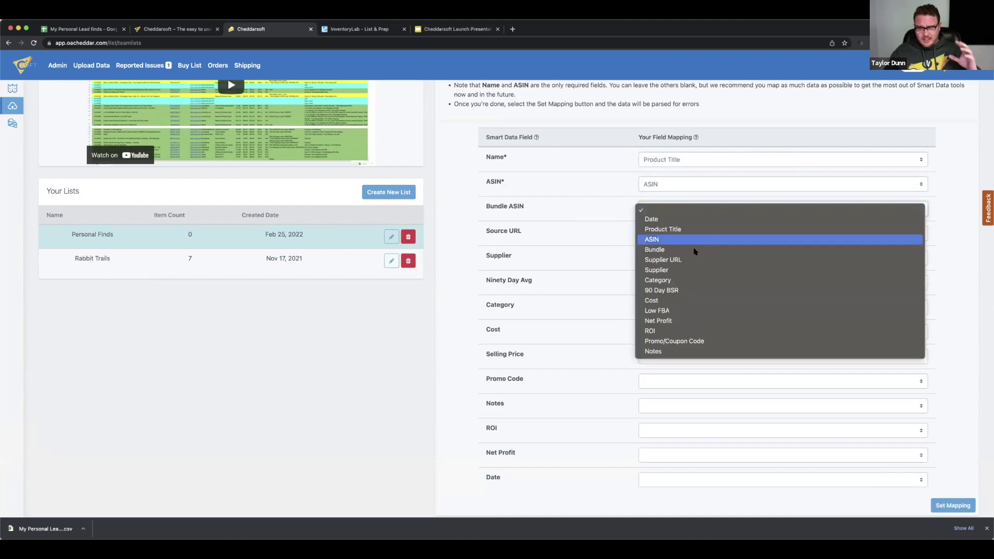
left_click(696, 251)
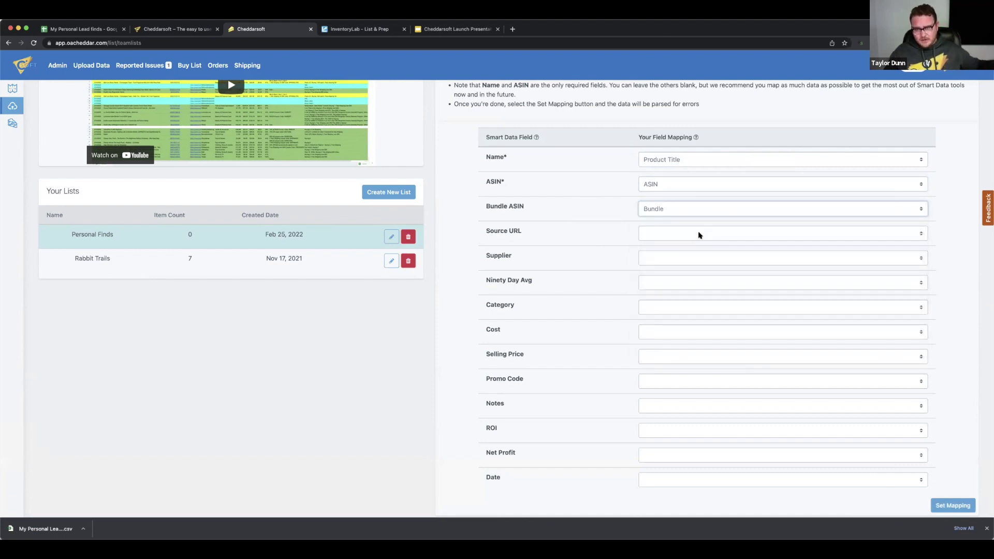
left_click(699, 235)
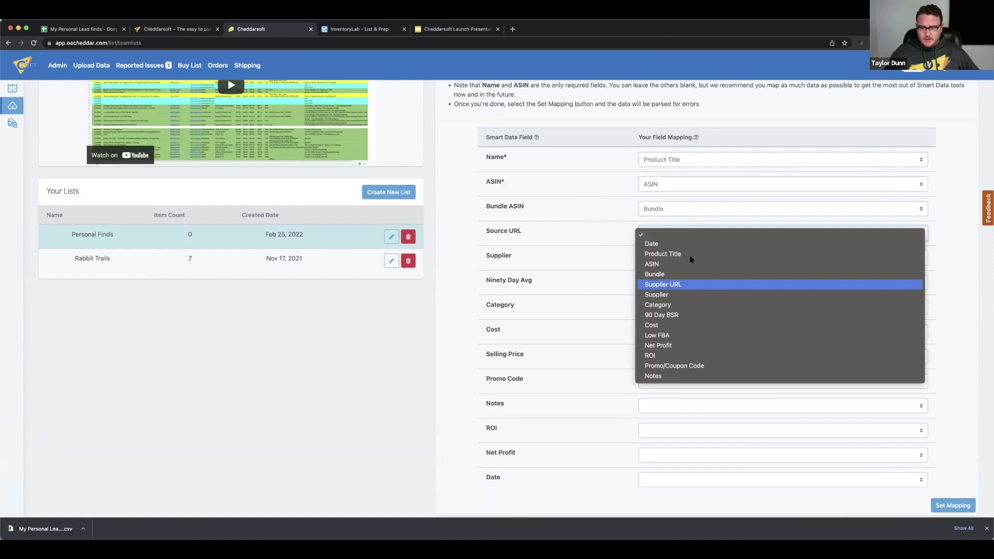
left_click(670, 288)
left_click(684, 257)
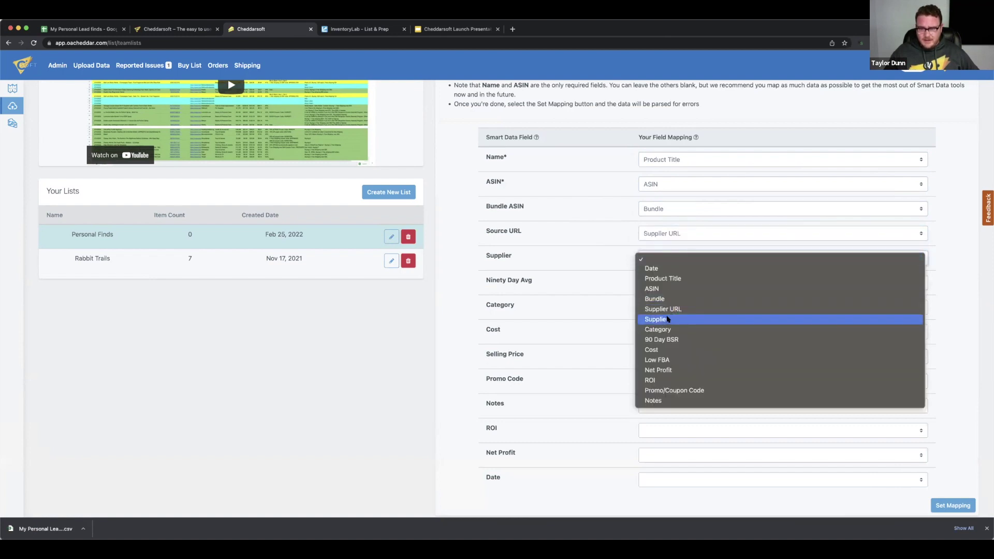
left_click(668, 319)
Map Ninety Day Avg to 90 Day BSR, Category, Cost, and Selling Price to Low FBA
left_click(688, 282)
left_click(666, 364)
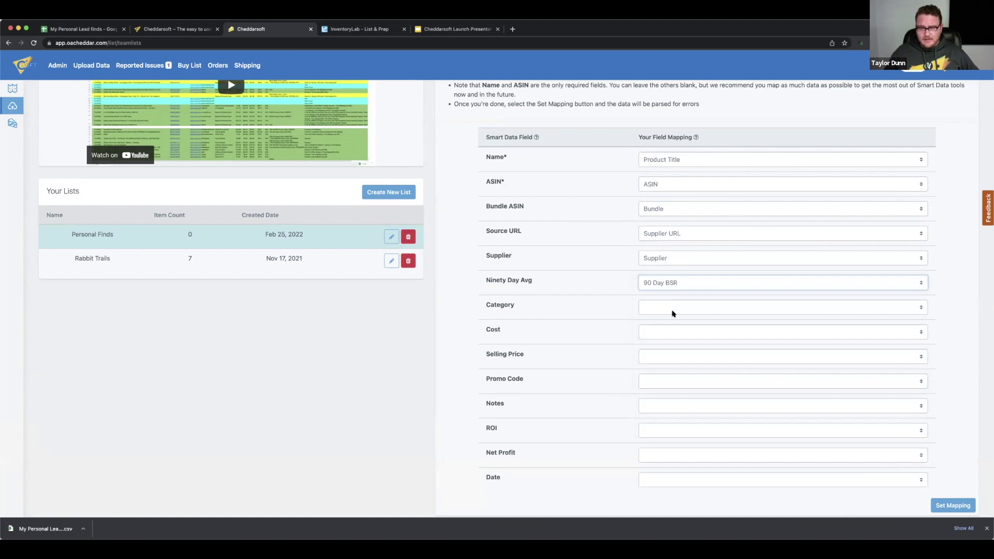
left_click(674, 310)
left_click(676, 380)
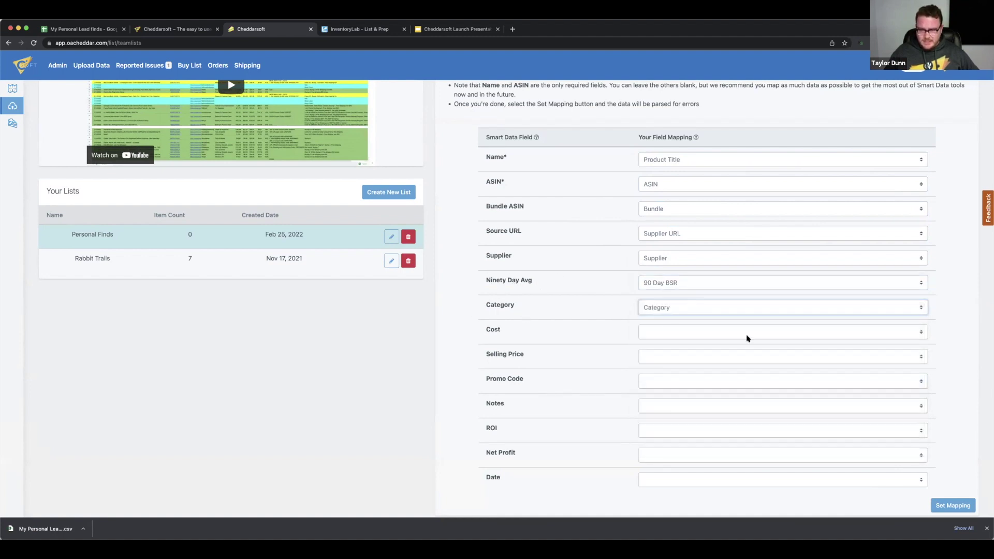
left_click(739, 334)
left_click(662, 423)
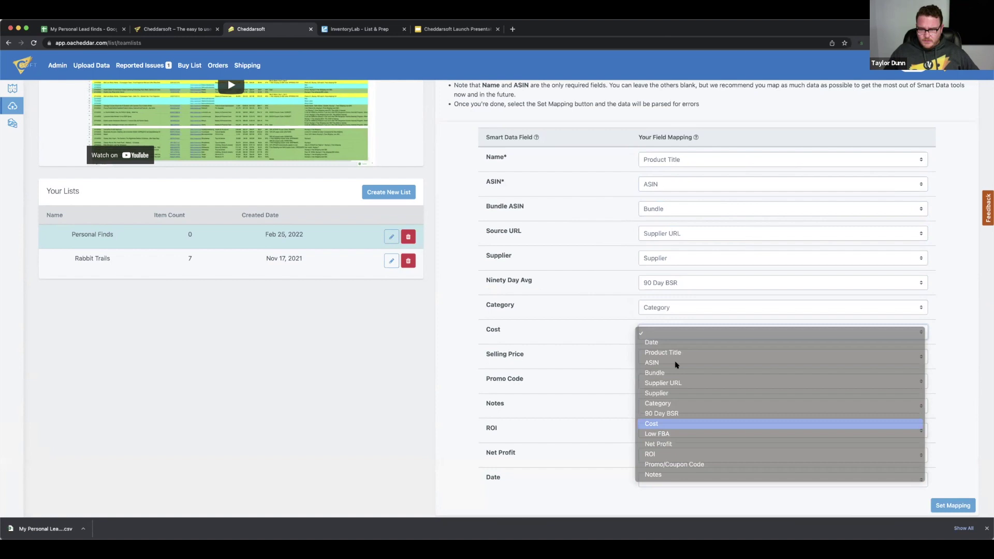
left_click(674, 358)
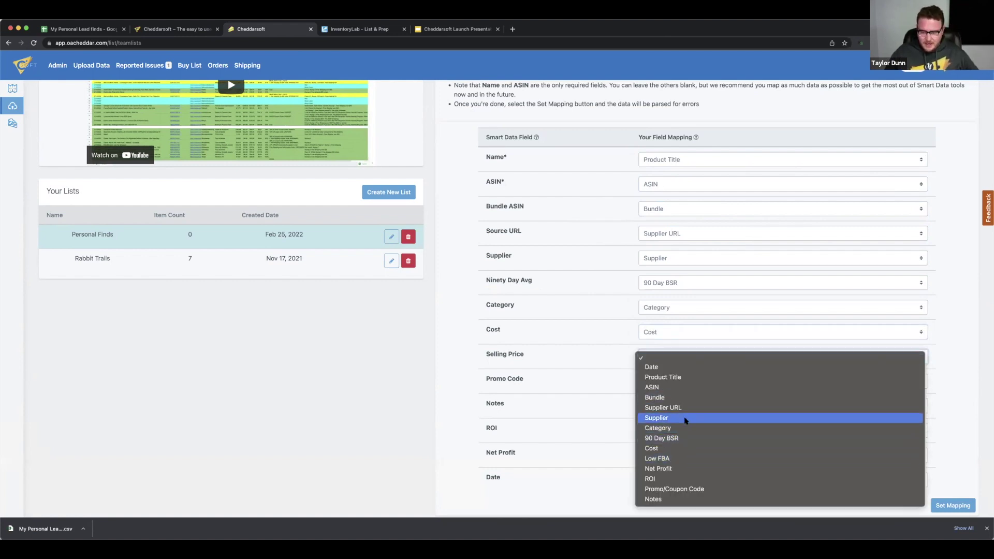
left_click(710, 346)
left_click(699, 358)
left_click(691, 459)
left_click(697, 384)
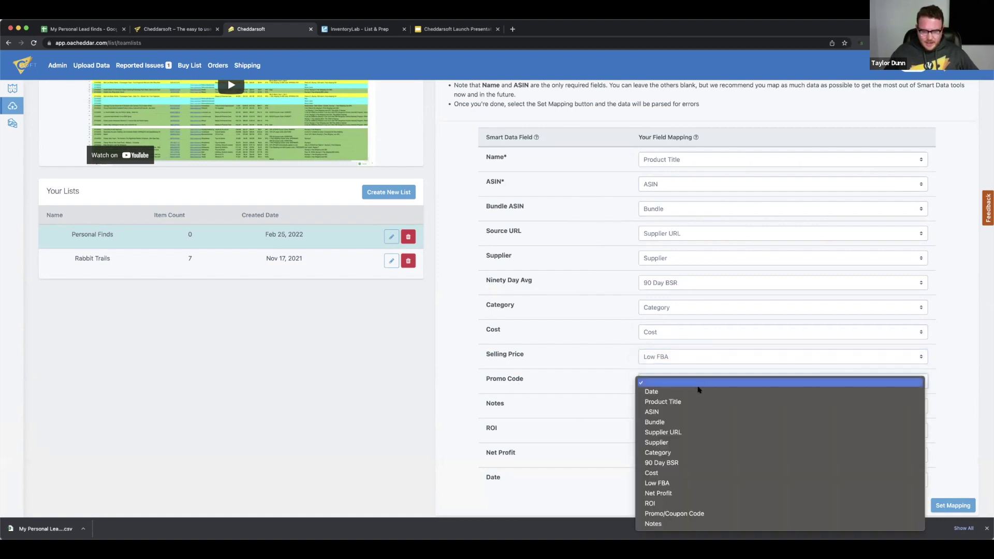
Map Promo Code, Notes, ROI, Net Profit and Date, then apply the mapping to preview
left_click(660, 514)
left_click(699, 407)
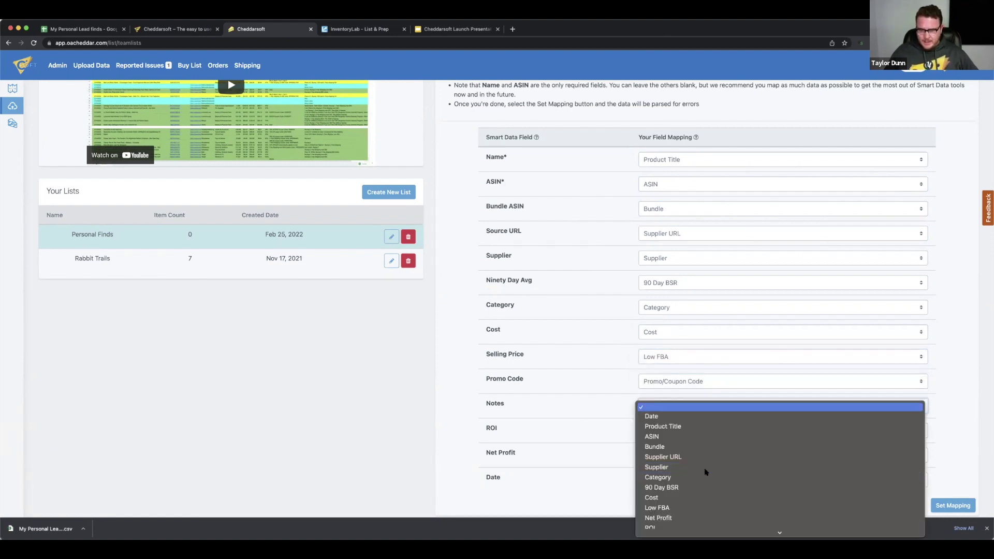
left_click(669, 528)
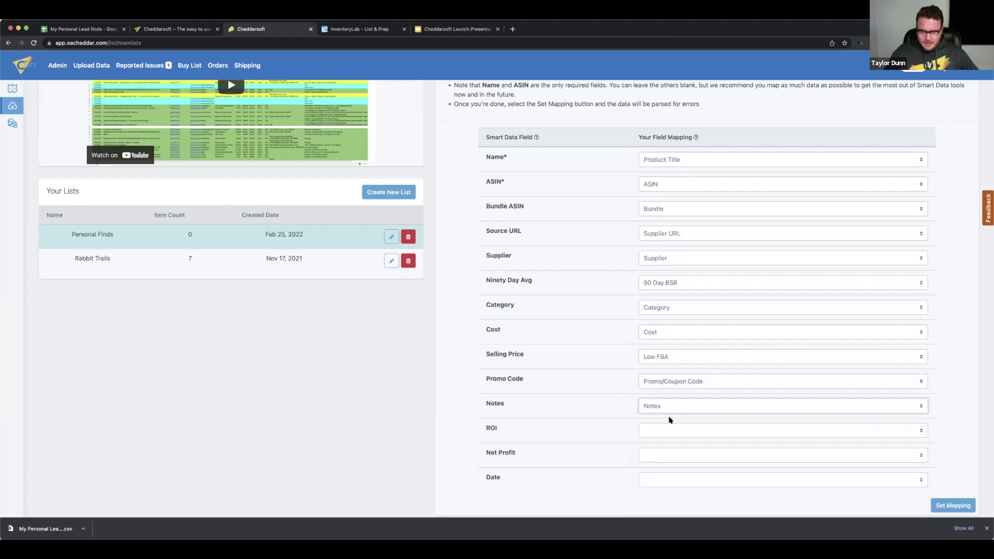
left_click(671, 430)
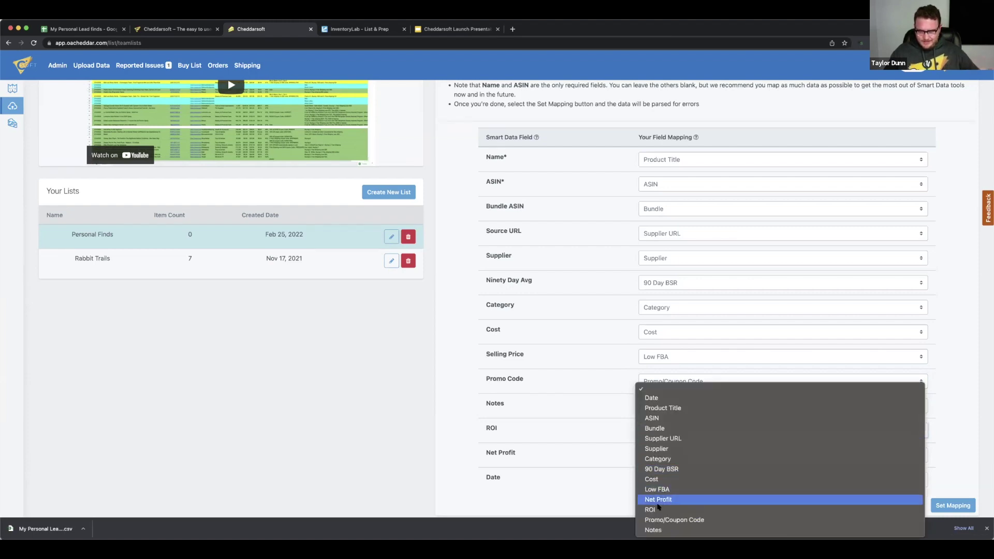
left_click(668, 508)
left_click(680, 454)
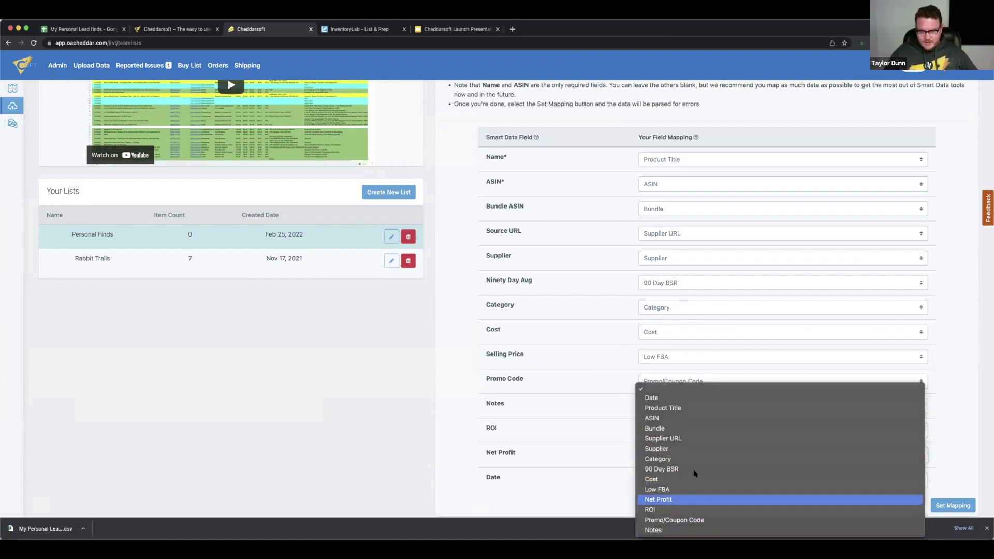
left_click(683, 499)
left_click(687, 479)
left_click(682, 489)
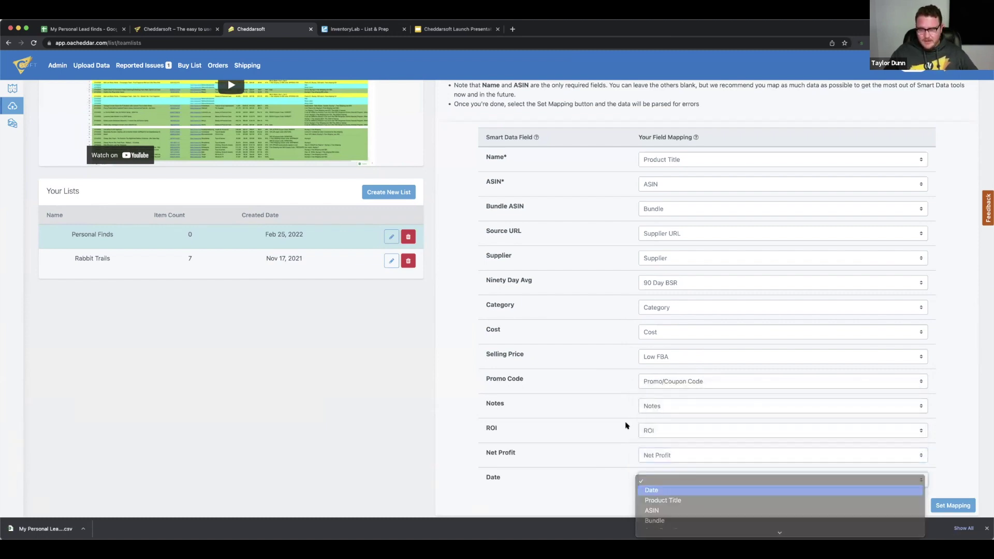
left_click(932, 505)
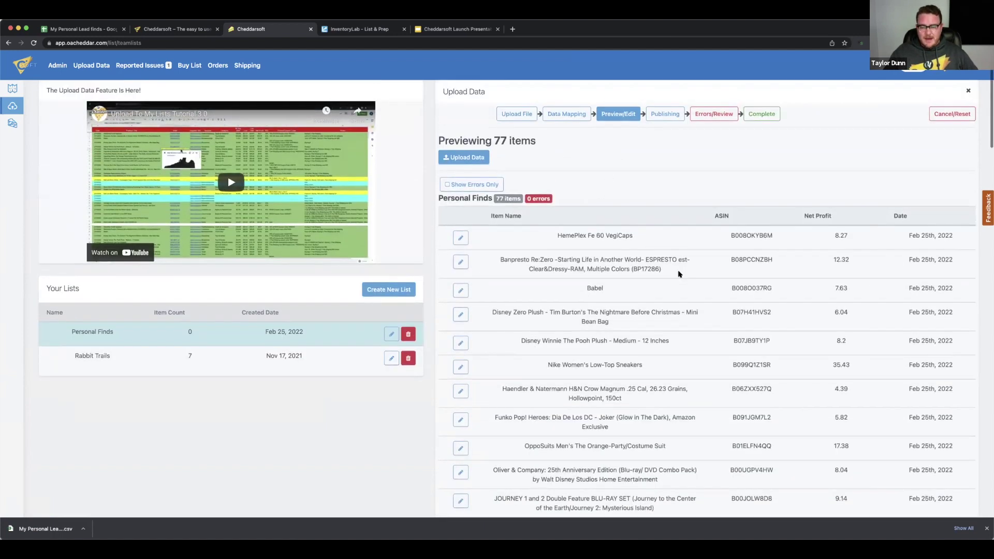
Upload the 77 previewed items into the Personal Finds list
scroll(621, 258, "up", 3)
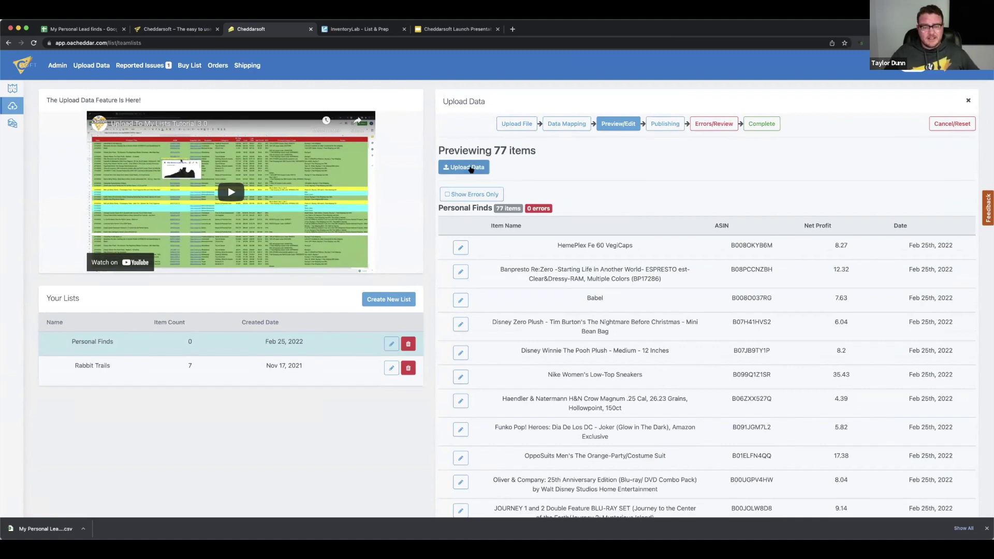
left_click(466, 167)
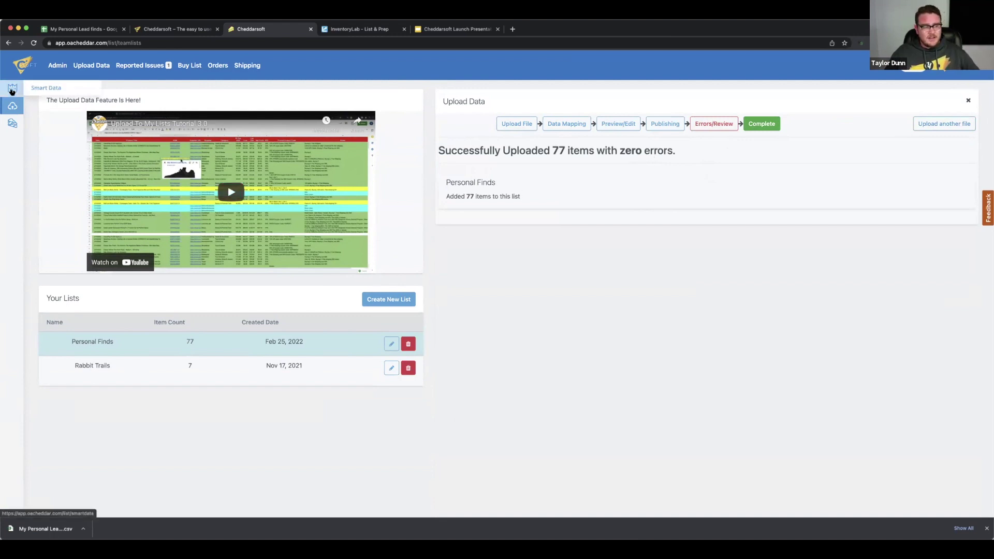
In Smart Data, uncheck Top Shelf Leads, Honorable Mentions and Replenishables, then apply the filters
left_click(11, 90)
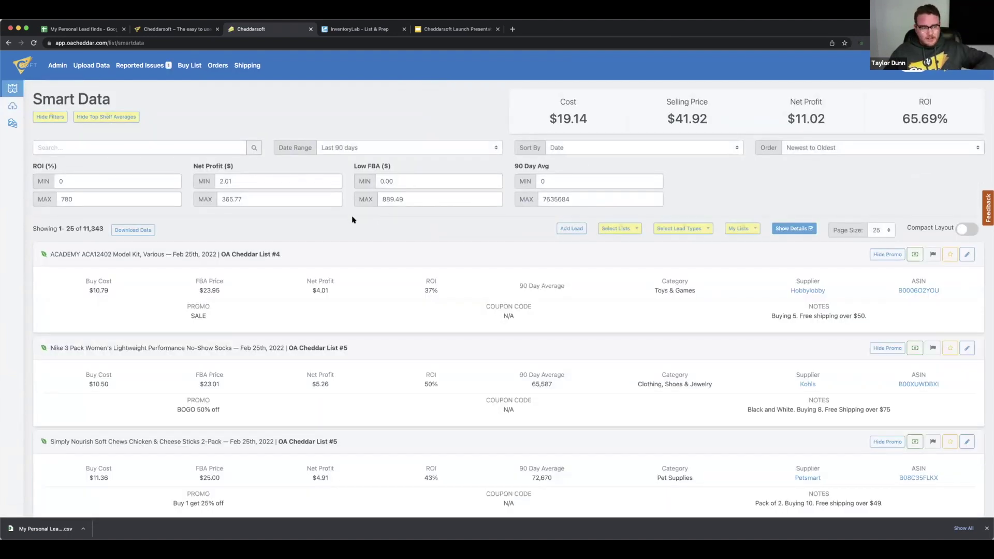
double_click(90, 228)
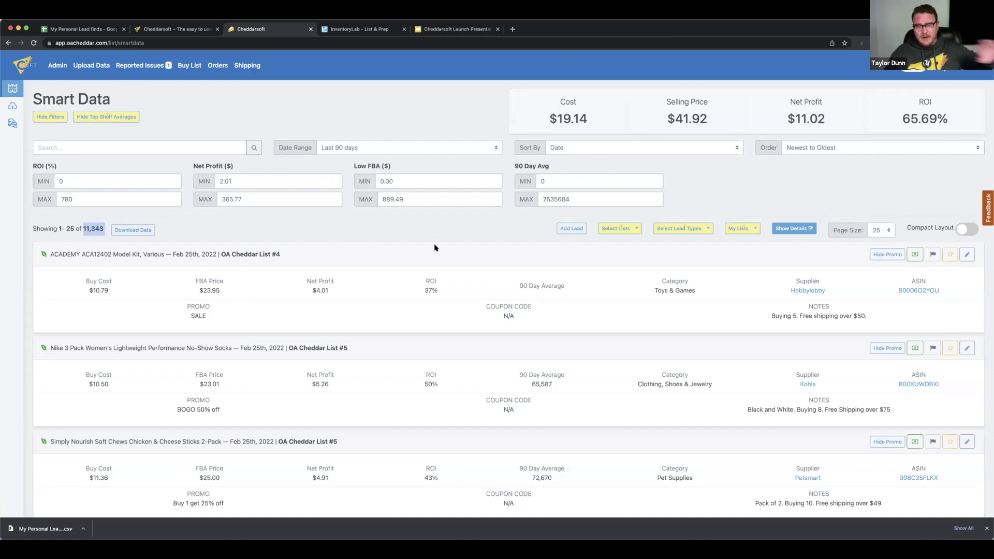
left_click(677, 231)
left_click(675, 245)
left_click(679, 261)
left_click(682, 277)
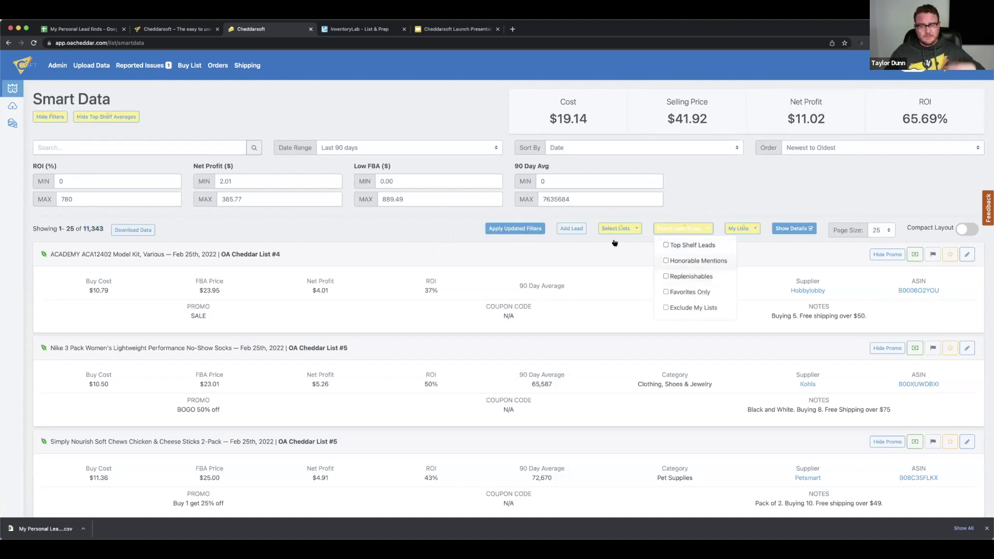
left_click(528, 231)
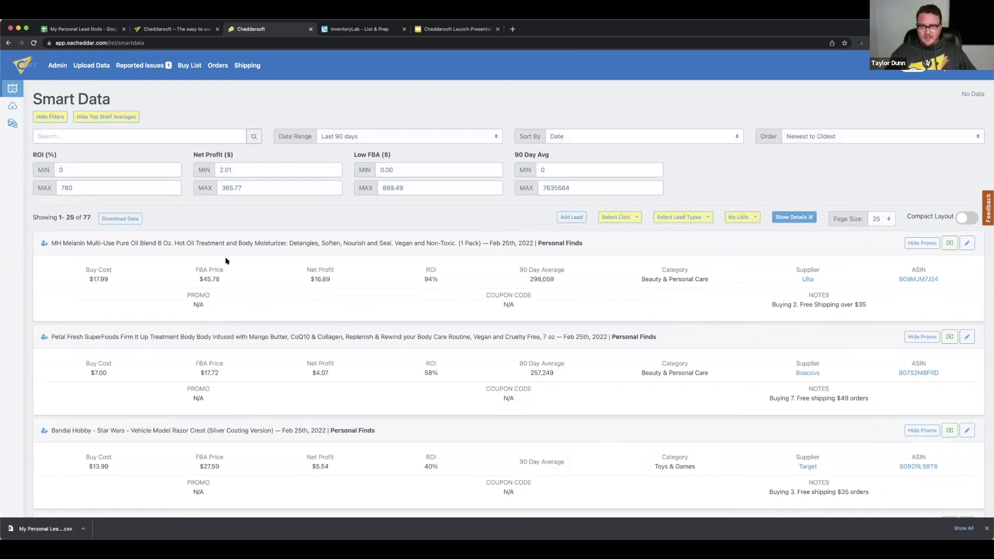
Search the Smart Data leads for the keyword 'ulta'
left_click(106, 133)
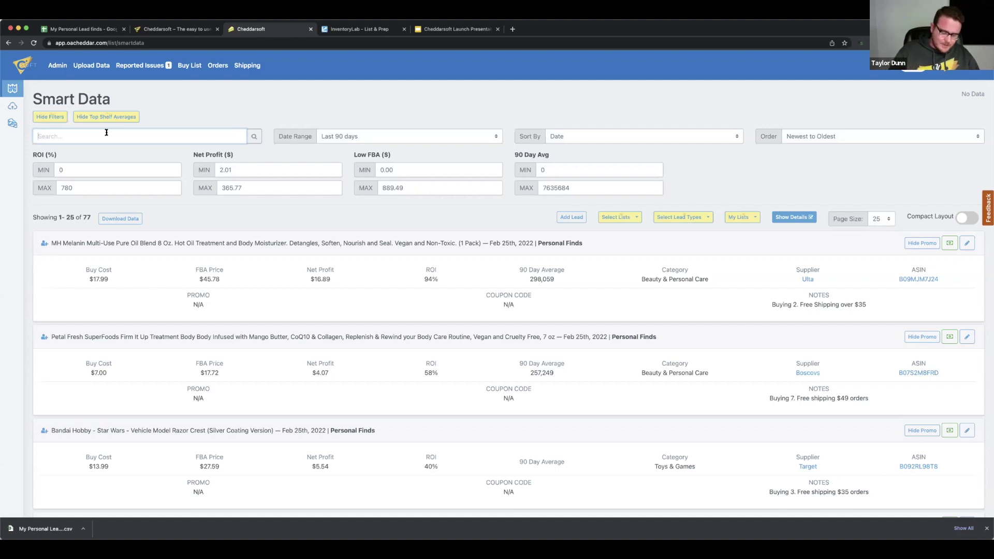
type("ulta")
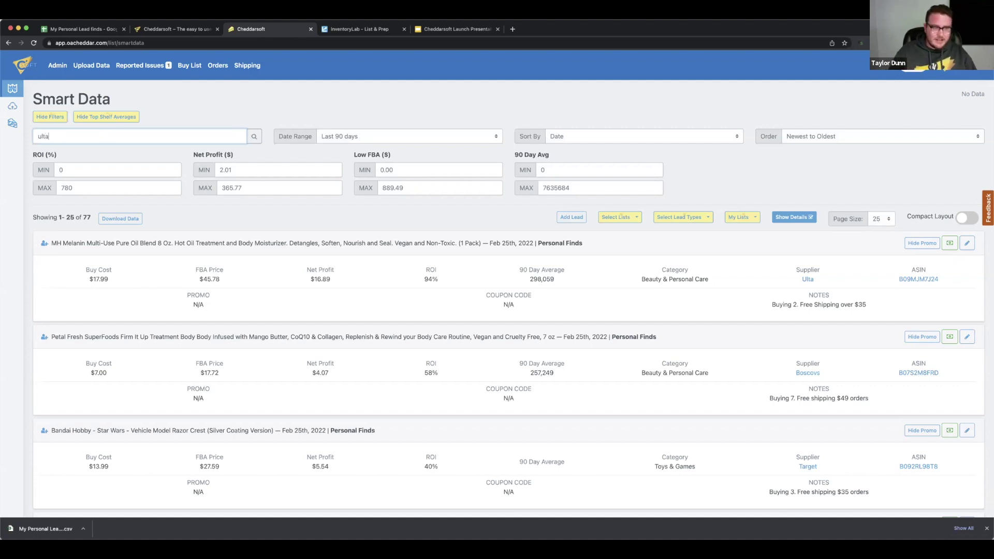
left_click(253, 136)
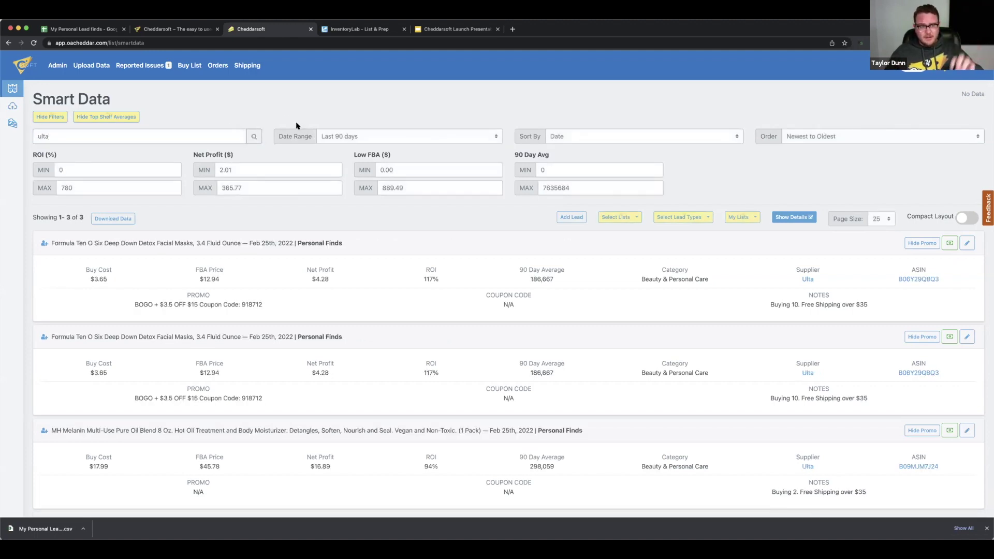
scroll(249, 298, "down", 1)
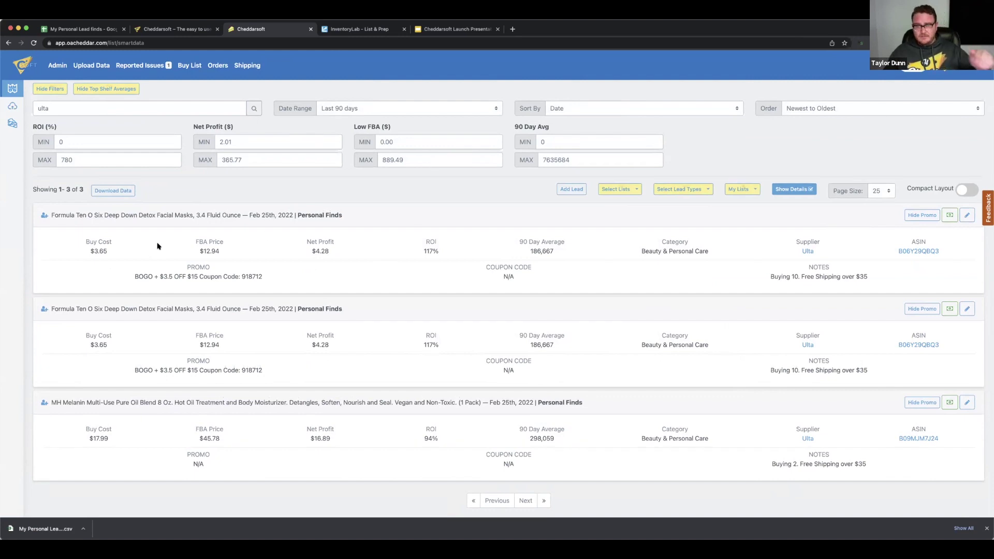
Replace the keyword with 'Nike' and search again, reviewing the results
double_click(104, 106)
key("BackSpace")
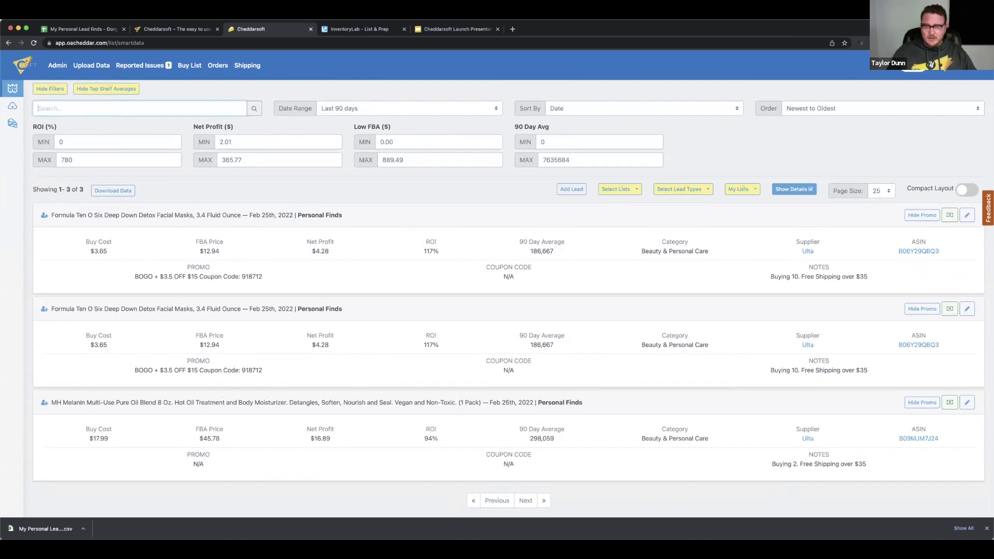
type("Nike")
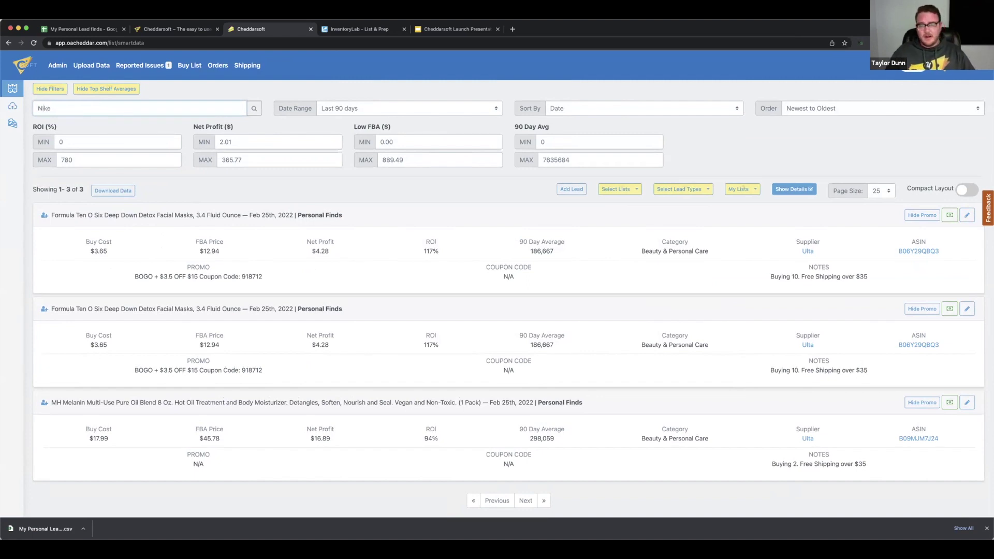
key("Return")
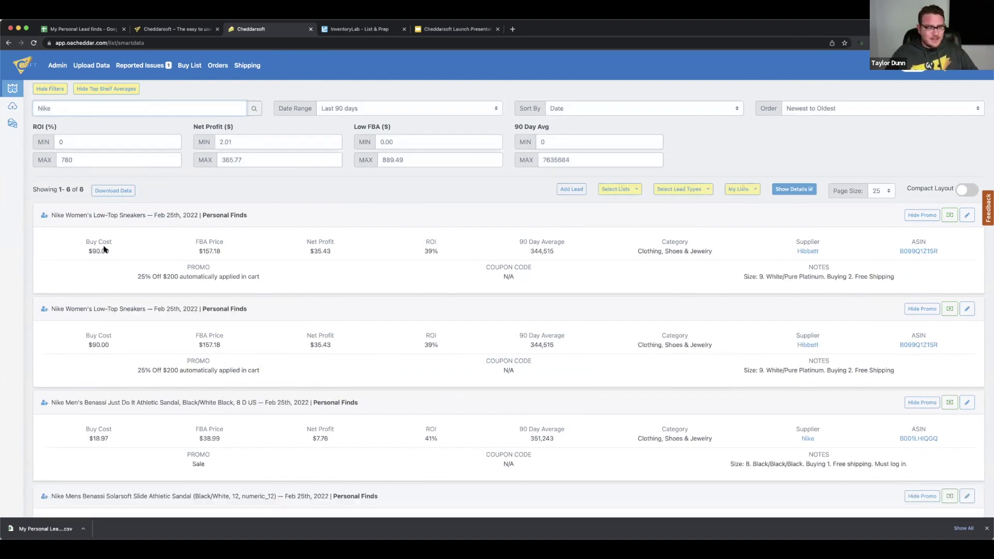
scroll(103, 249, "down", 2)
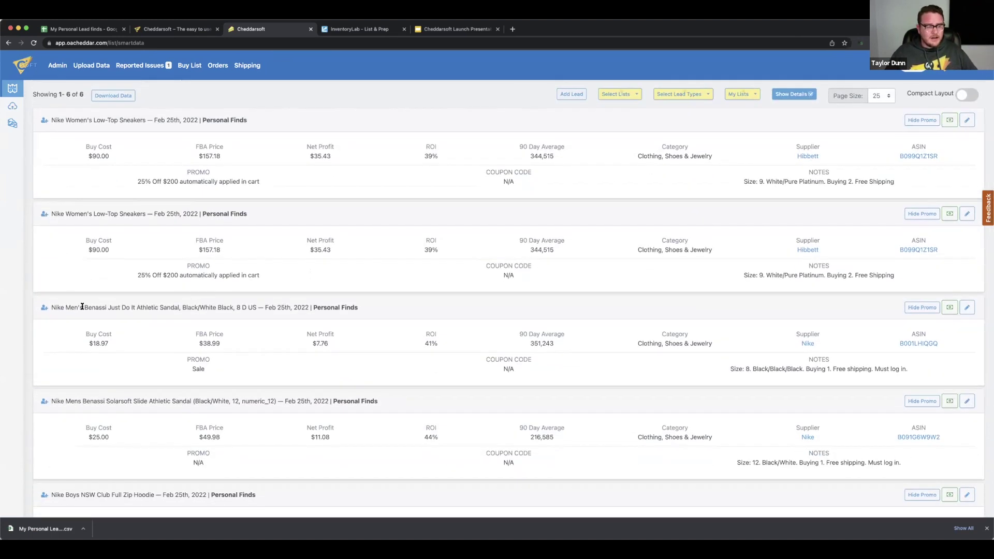
scroll(82, 307, "down", 2)
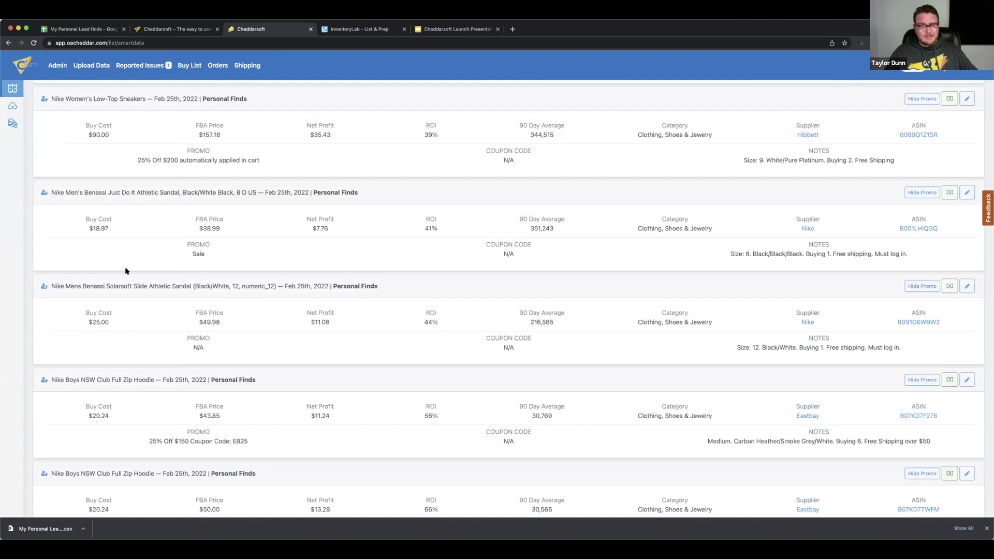
scroll(126, 270, "up", 3)
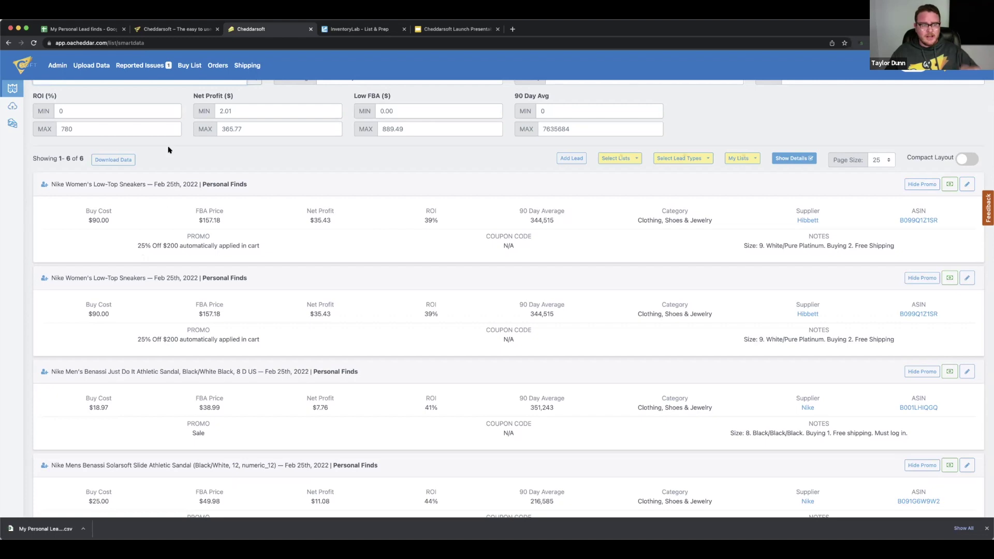
scroll(126, 128, "up", 2)
scroll(126, 95, "down", 1)
Search for 'toys' instead, yielding 16 Toys & Games leads
double_click(129, 96)
type("toys")
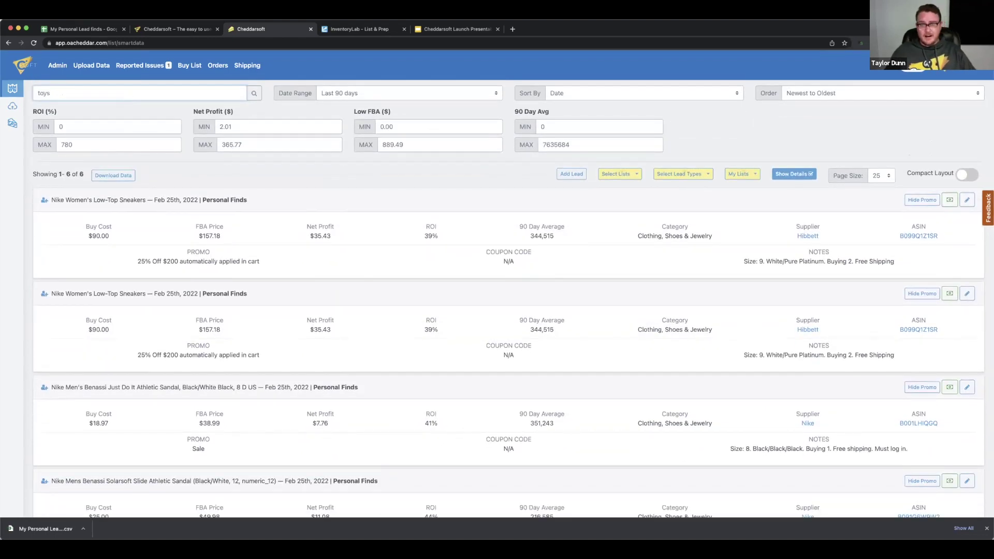
left_click(255, 94)
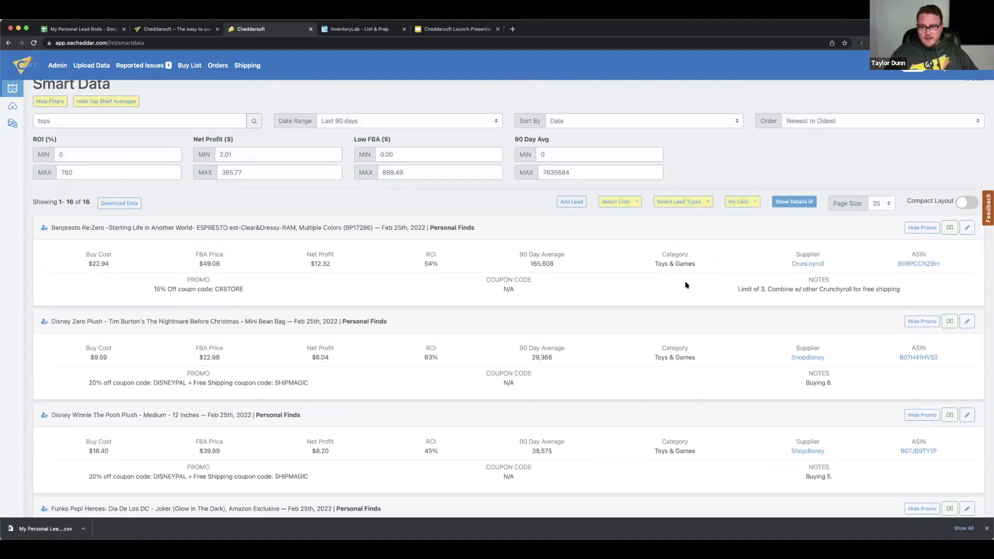
scroll(696, 261, "down", 3)
scroll(673, 290, "down", 7)
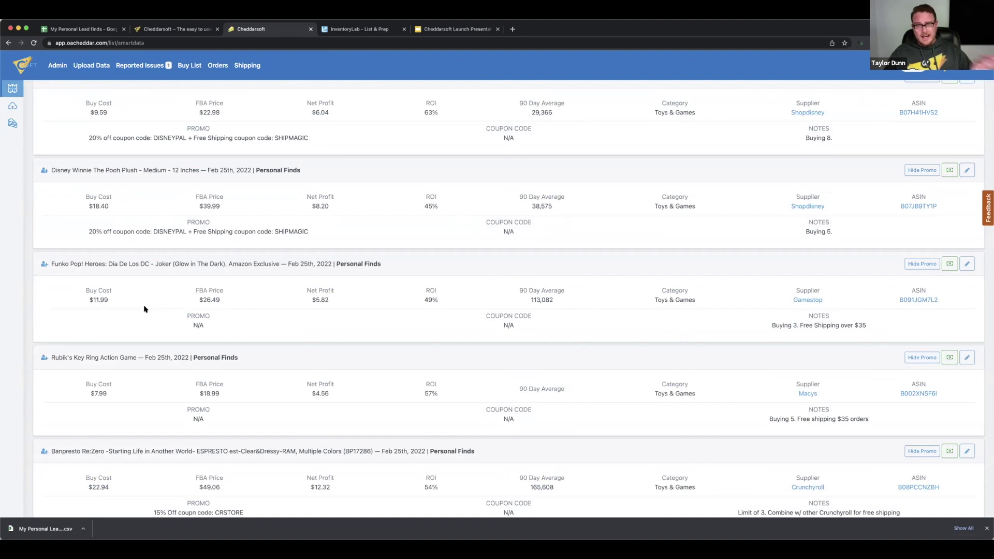
scroll(169, 306, "up", 10)
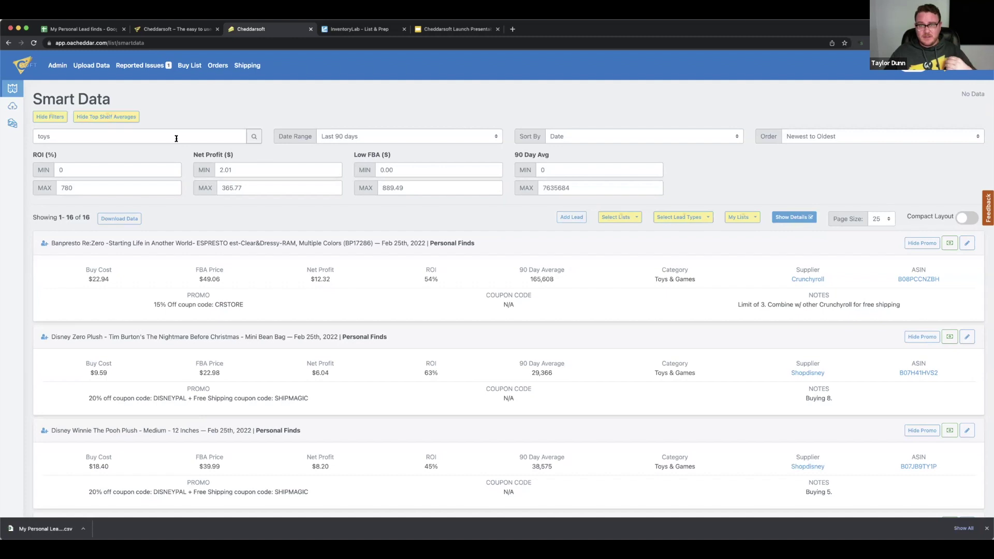
double_click(155, 137)
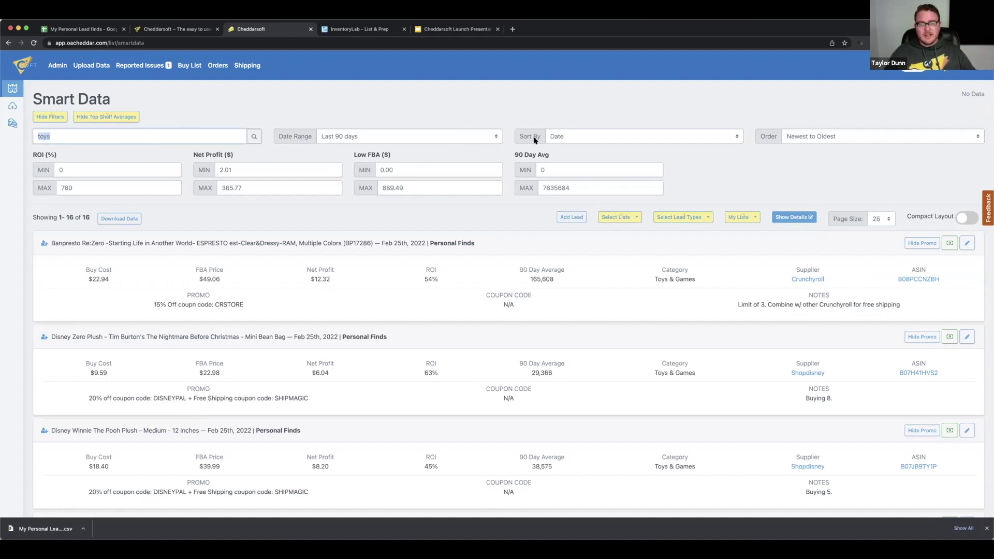
Sort the leads by Supplier, leaving the sort order unchanged
left_click(559, 136)
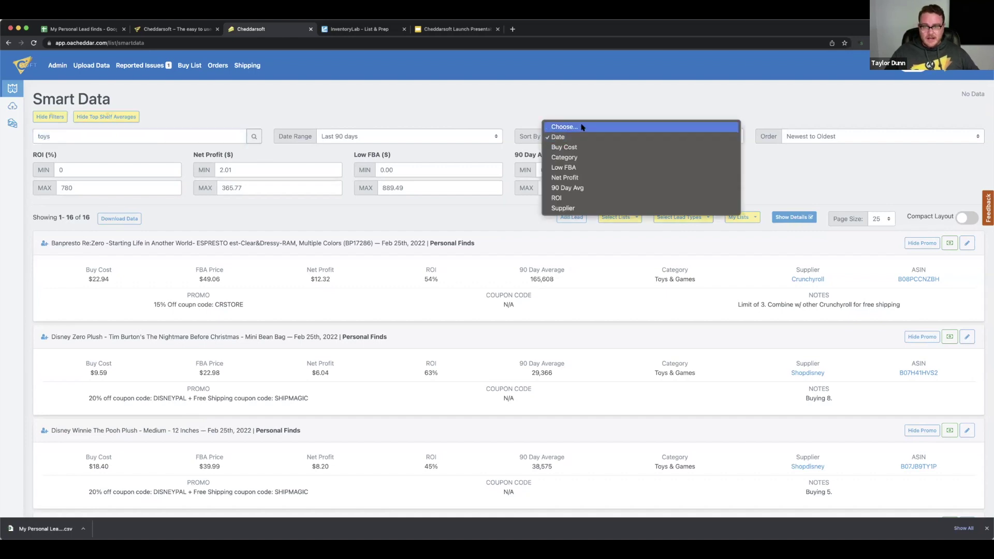
left_click(564, 207)
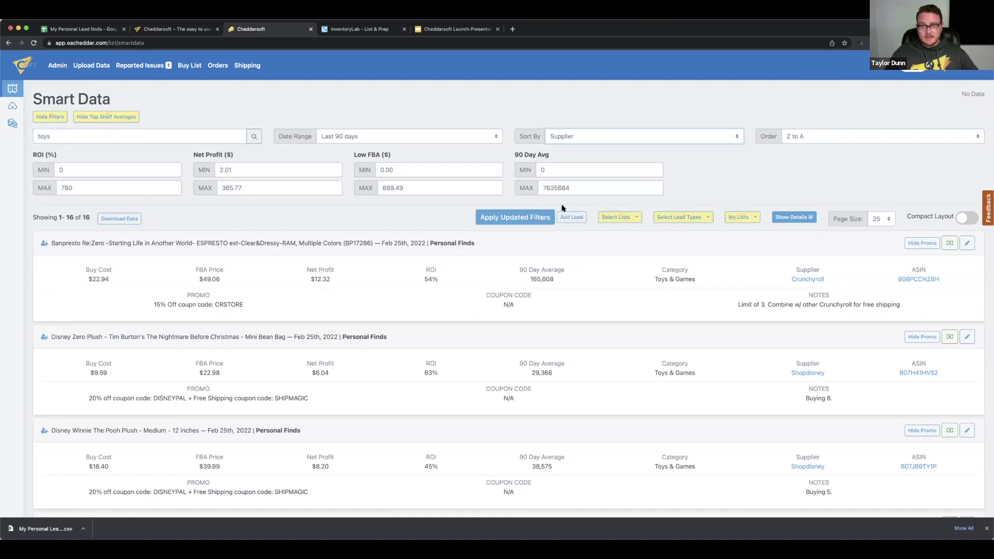
left_click(810, 135)
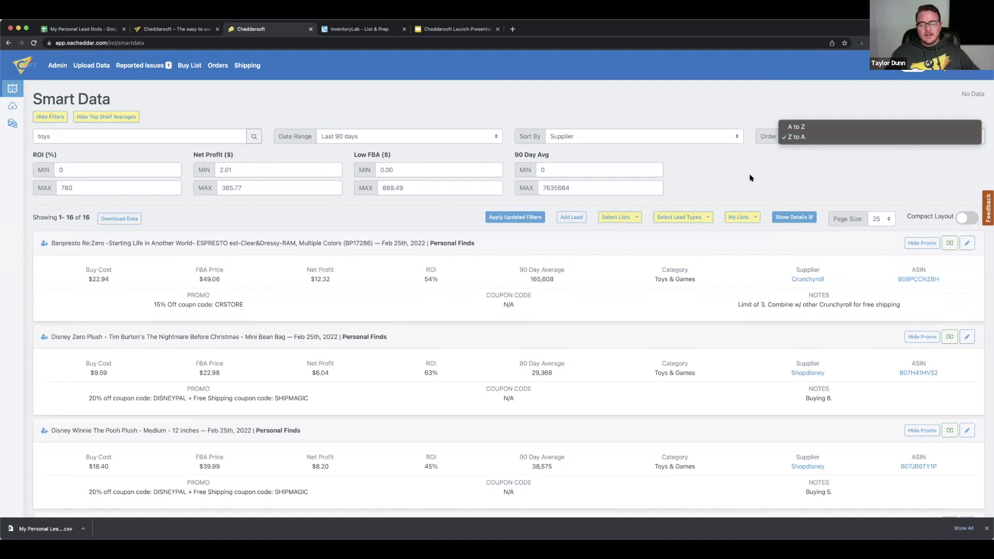
left_click(750, 177)
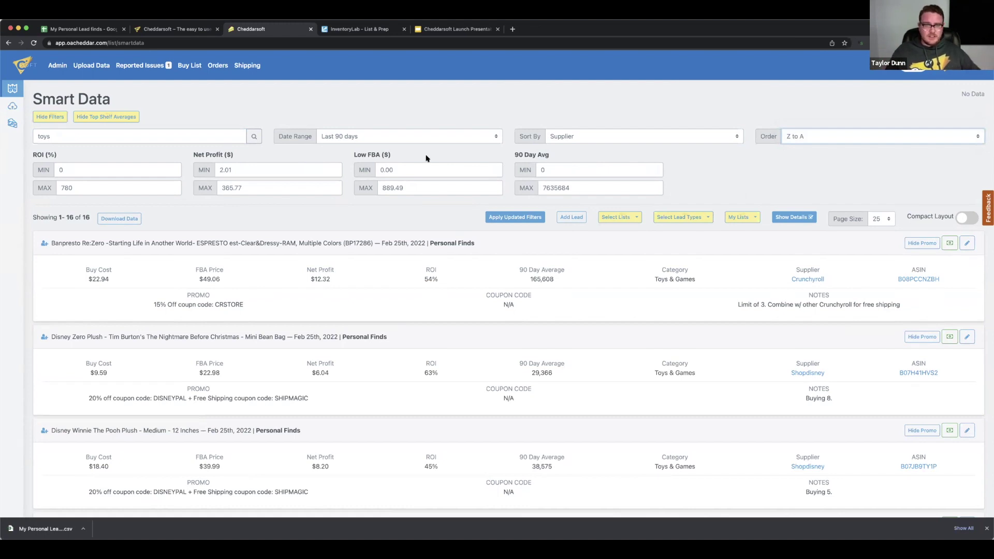
Clear 'toys' from the search box and rerun the search to list all 77 leads
left_click(184, 140)
key("super+a")
key("BackSpace")
key("Return")
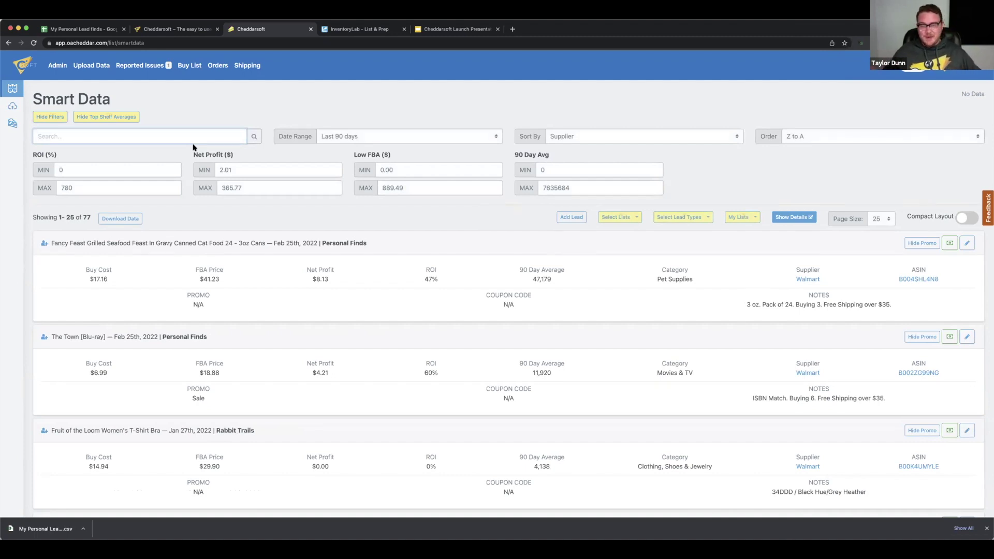
Limit the leads to today's date range, sorted A to Z
left_click(411, 136)
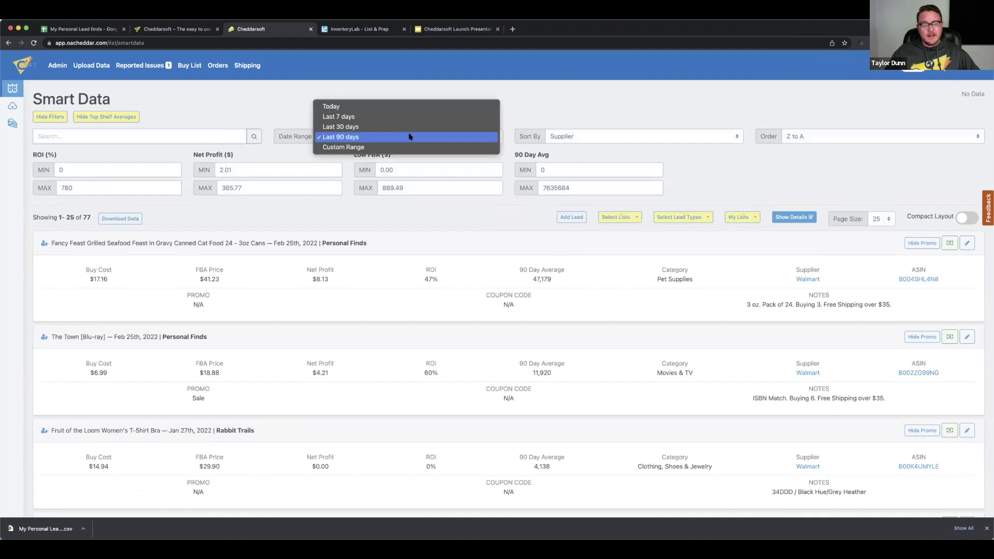
left_click(383, 107)
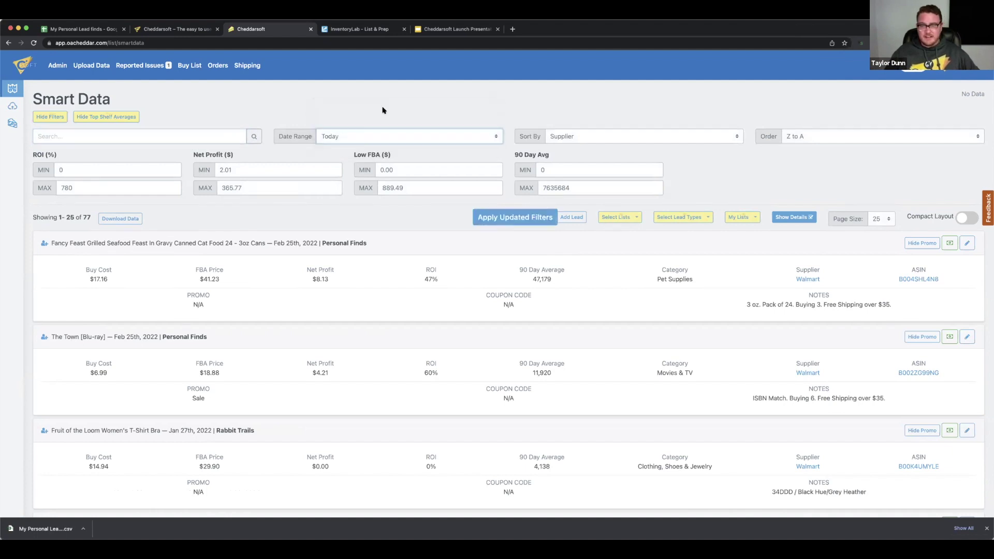
left_click(824, 137)
left_click(815, 127)
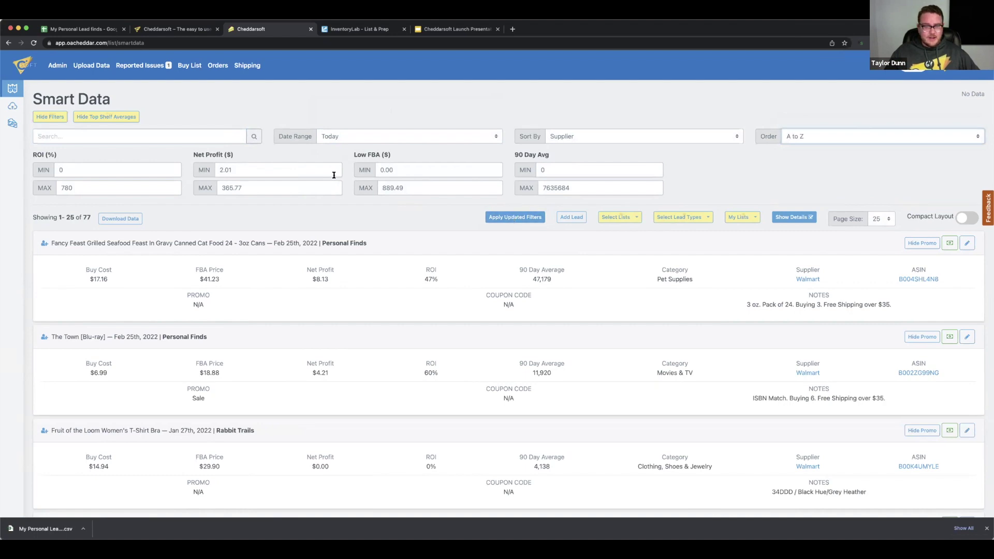
Set ROI min 30, net profit min 4 and 90-day average max 100000, then apply the filters
double_click(104, 165)
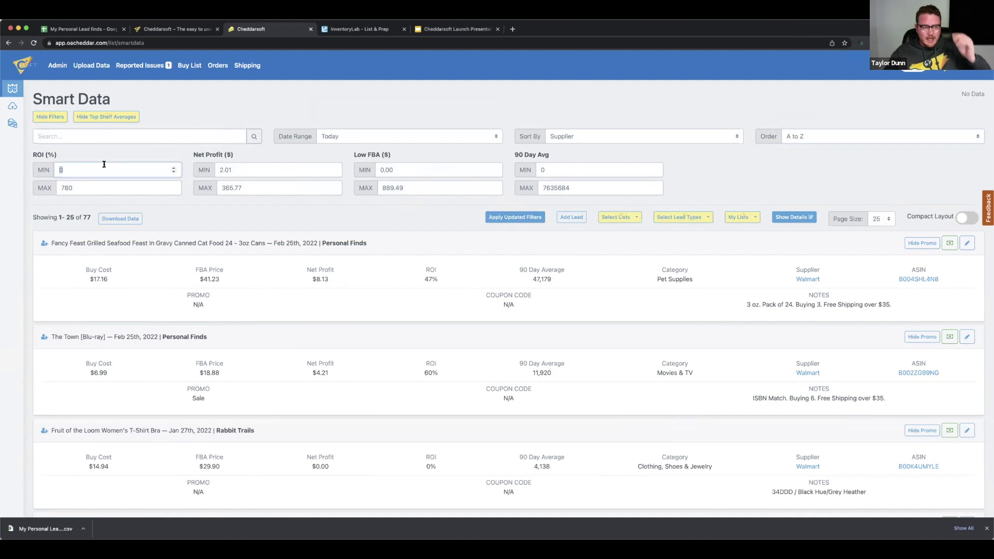
type("30")
left_click(257, 171)
key("BackSpace")
key("BackSpace")
key("BackSpace")
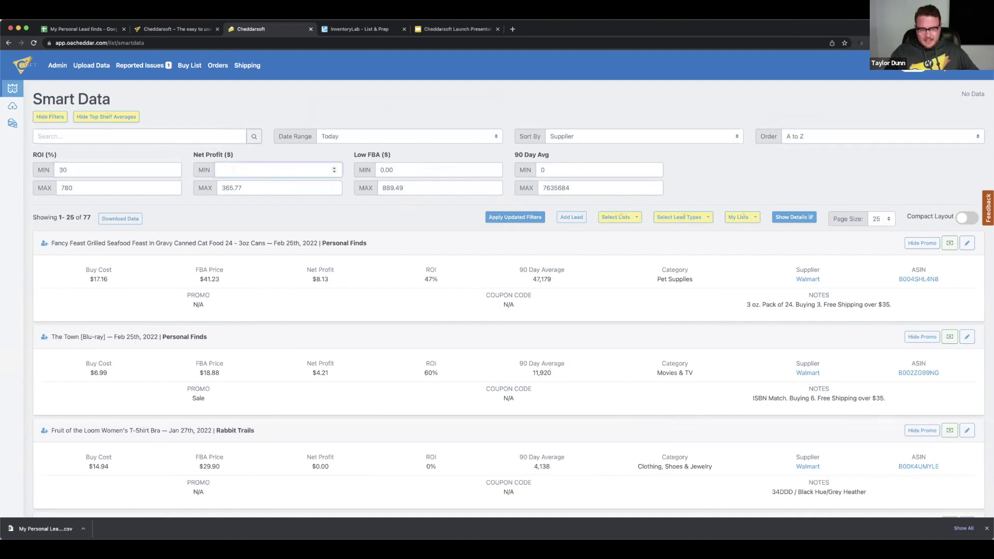
type("4")
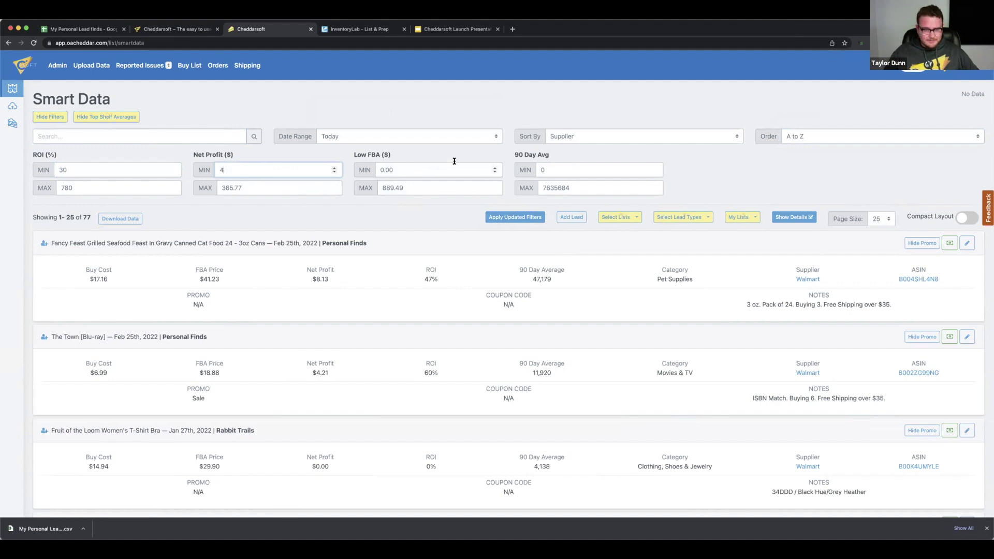
left_click(561, 170)
left_click(559, 187)
double_click(559, 187)
key("BackSpace")
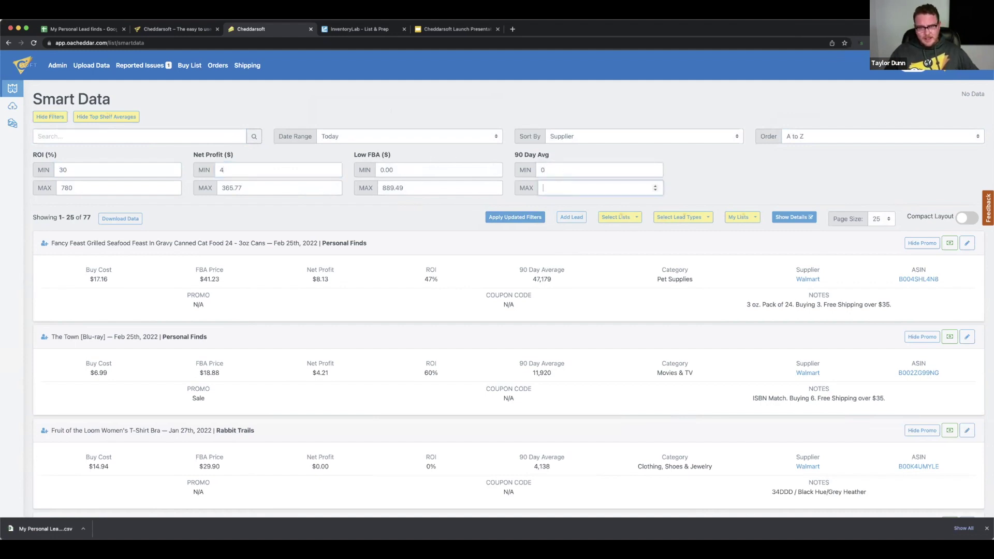
type("10")
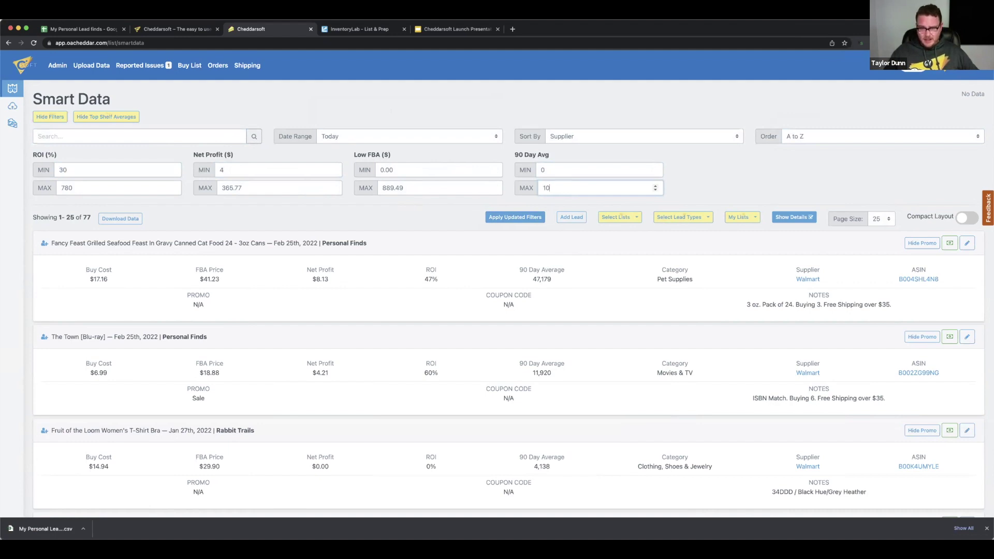
type("0000")
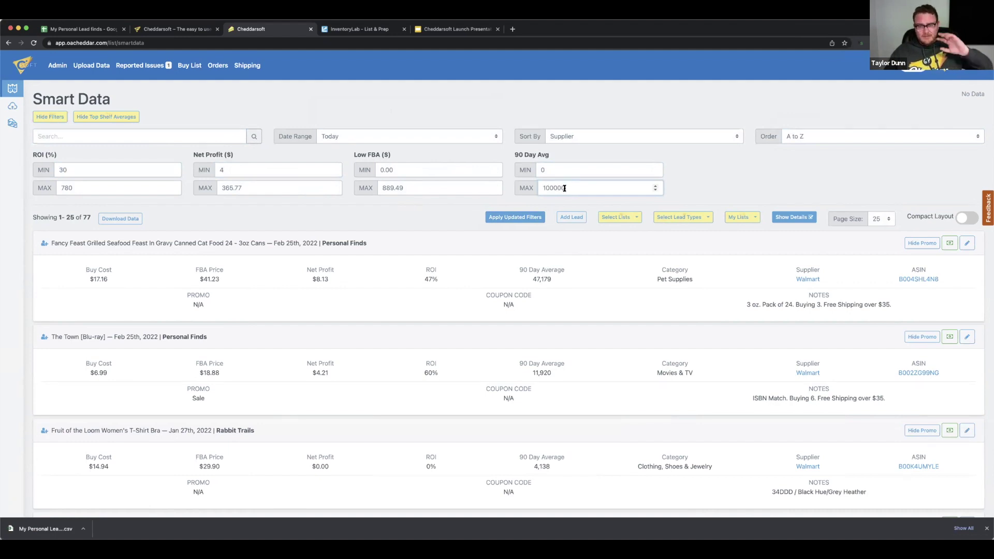
left_click(523, 221)
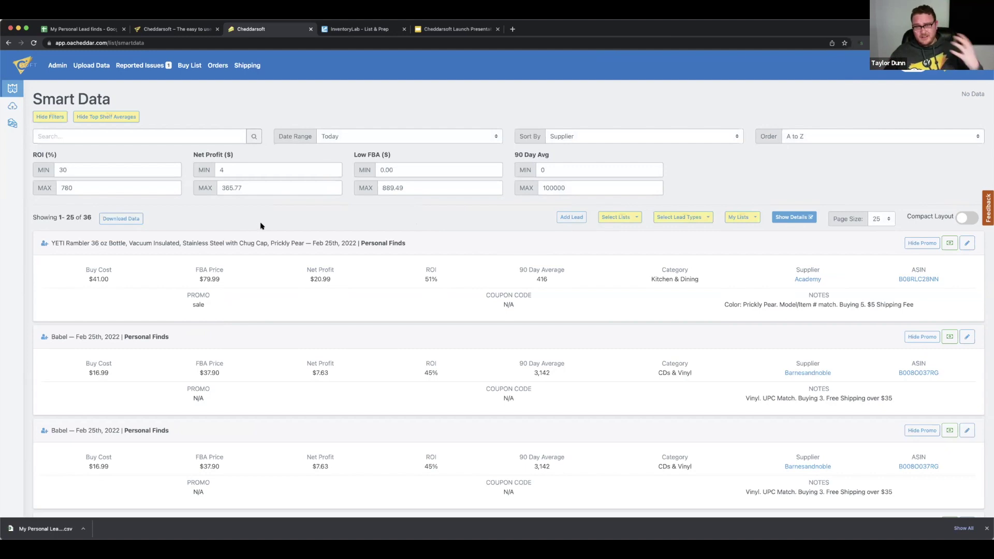
Open the Add To Buy List form for the YETI Rambler 36 oz bottle with 4 units
scroll(427, 206, "down", 1)
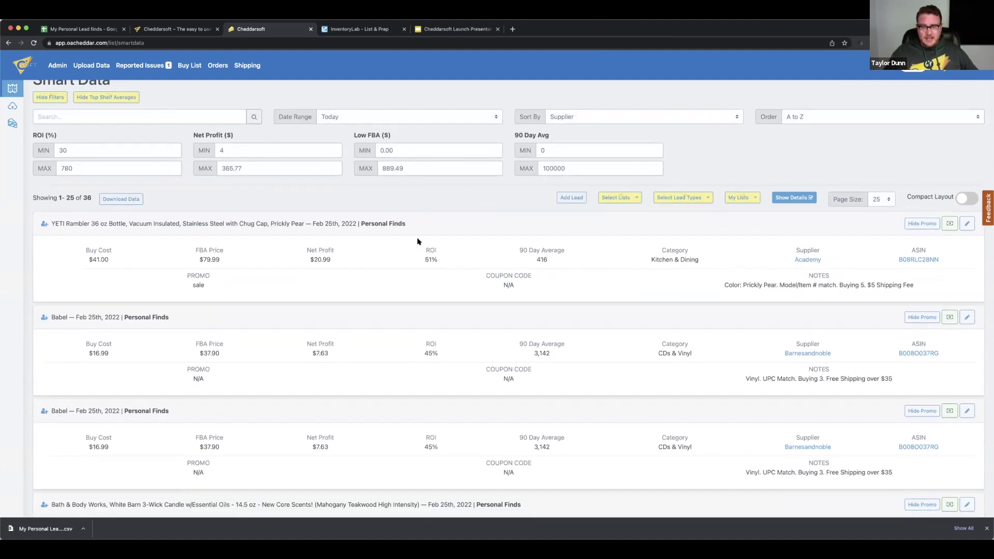
scroll(420, 241, "up", 1)
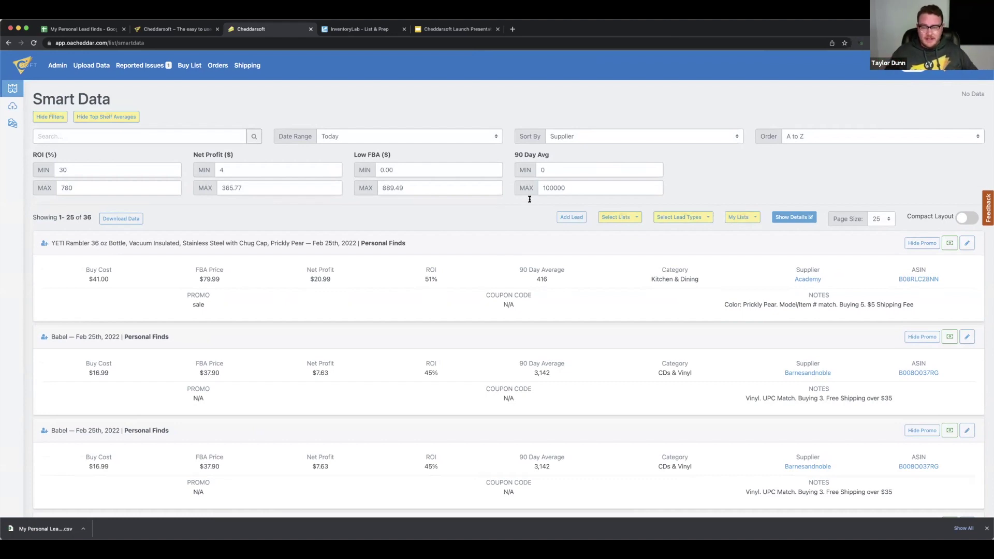
double_click(551, 189)
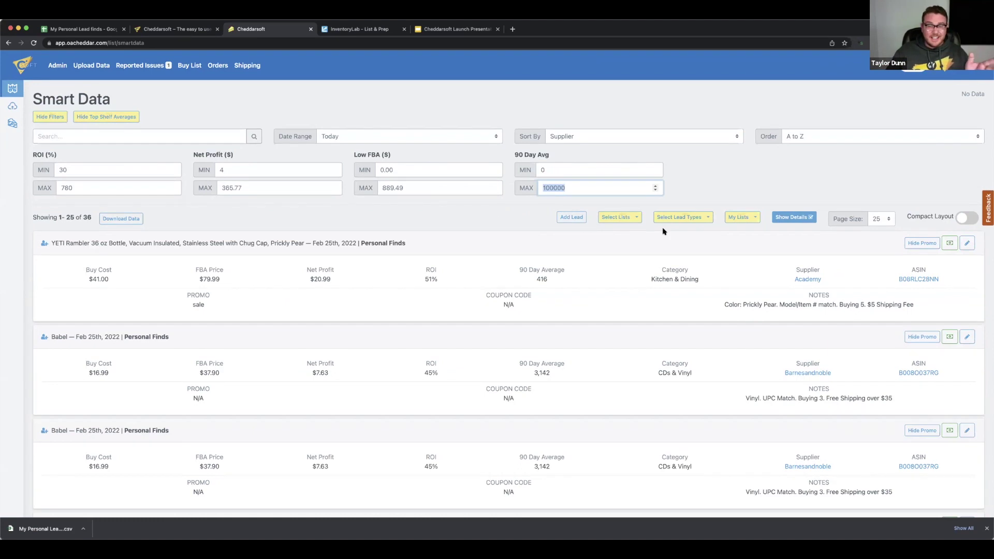
left_click(949, 241)
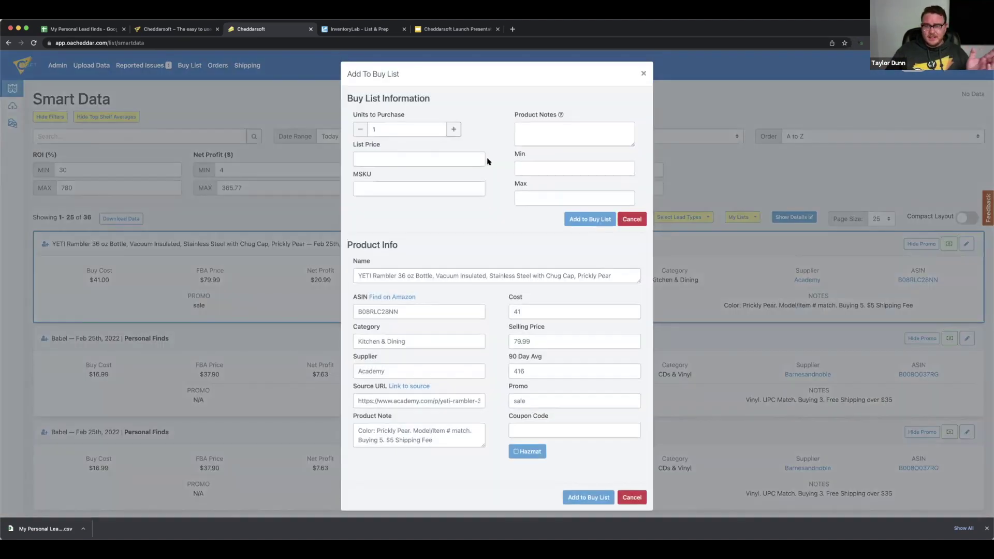
left_click(453, 129)
left_click(454, 129)
left_click(454, 129)
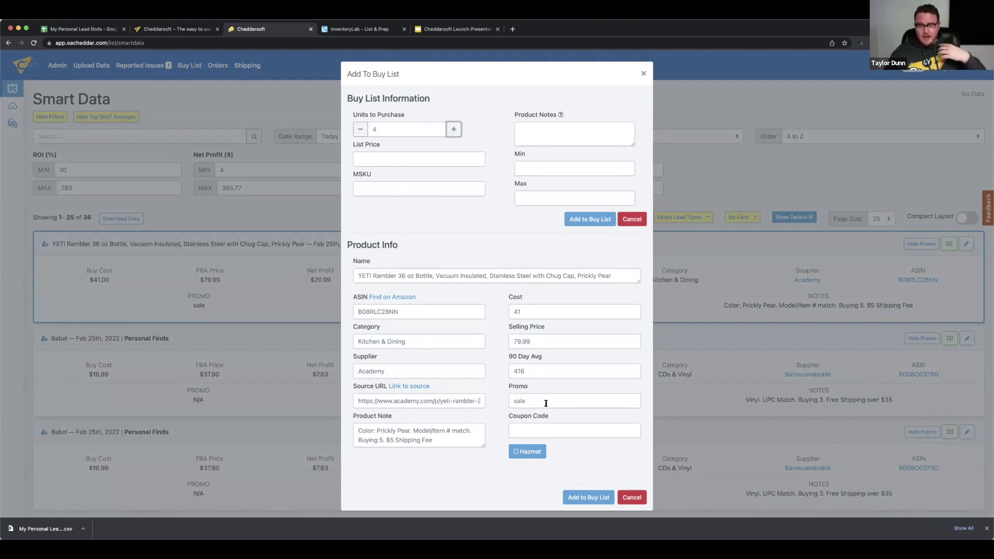
Enter a coupon code and add the 4 YETI Rambler bottles to the buy list
left_click(536, 425)
type("isiajdfi")
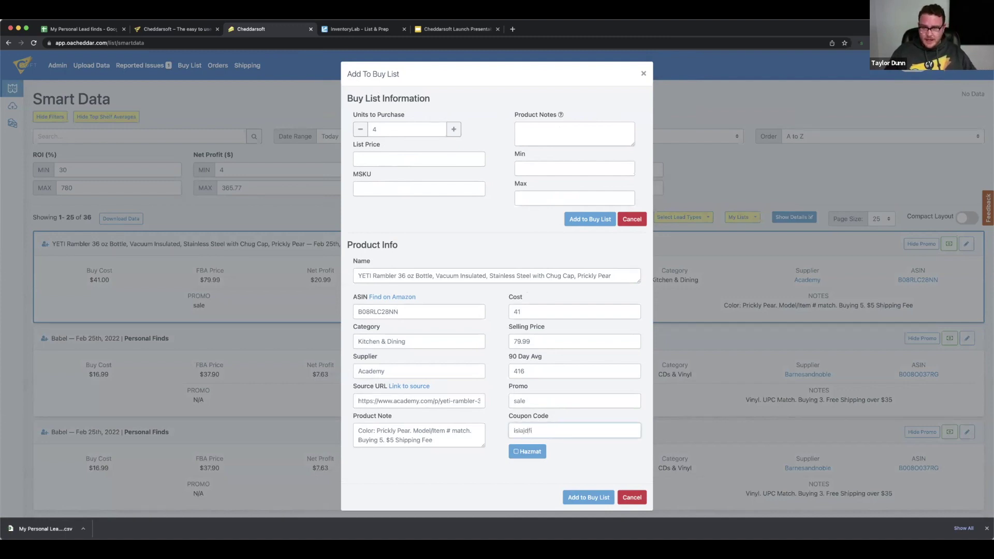
left_click(570, 495)
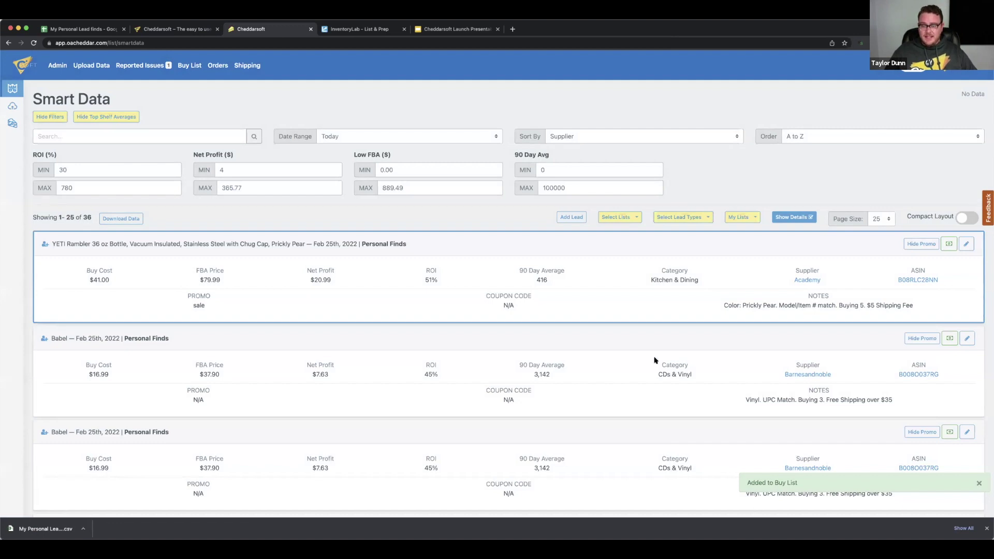
scroll(655, 361, "down", 1)
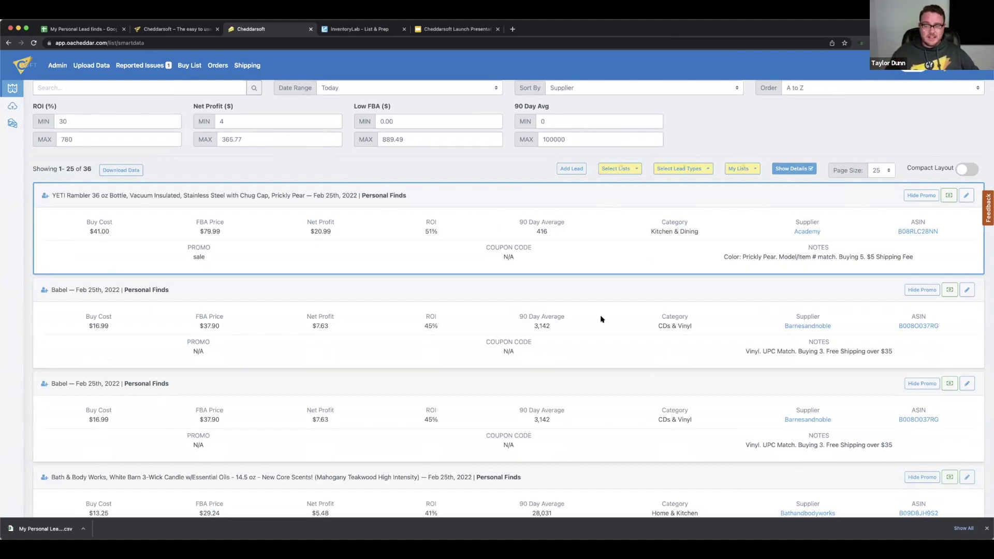
scroll(600, 319, "up", 1)
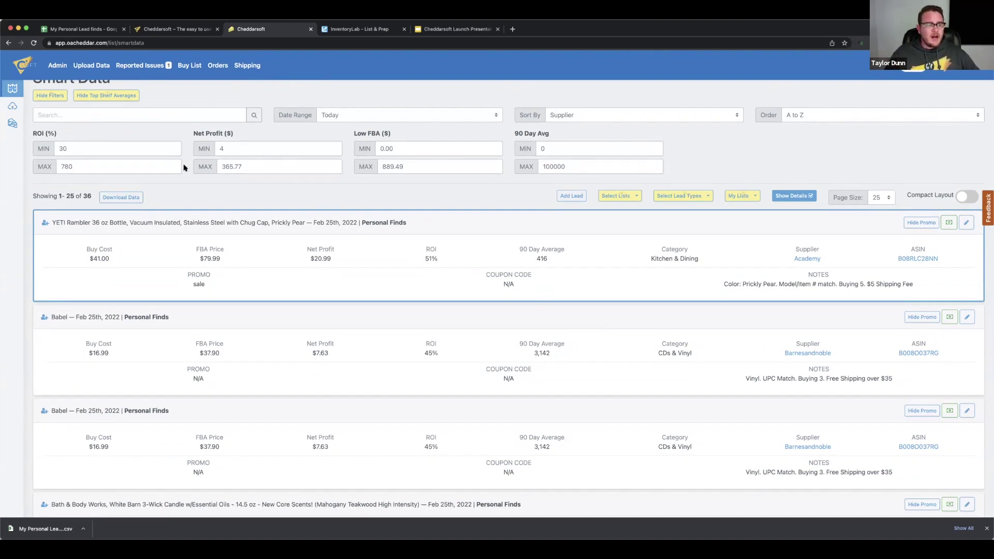
scroll(189, 187, "up", 1)
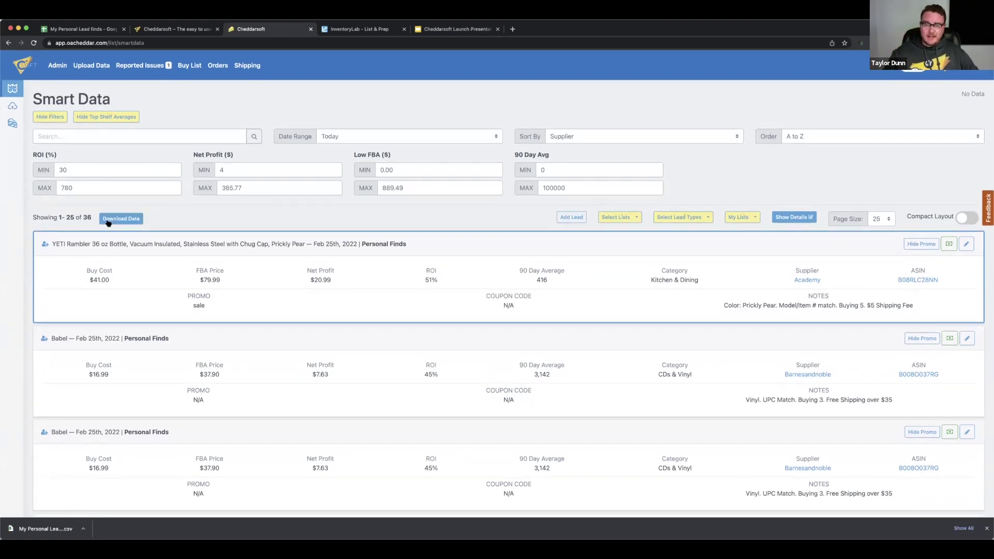
left_click(137, 221)
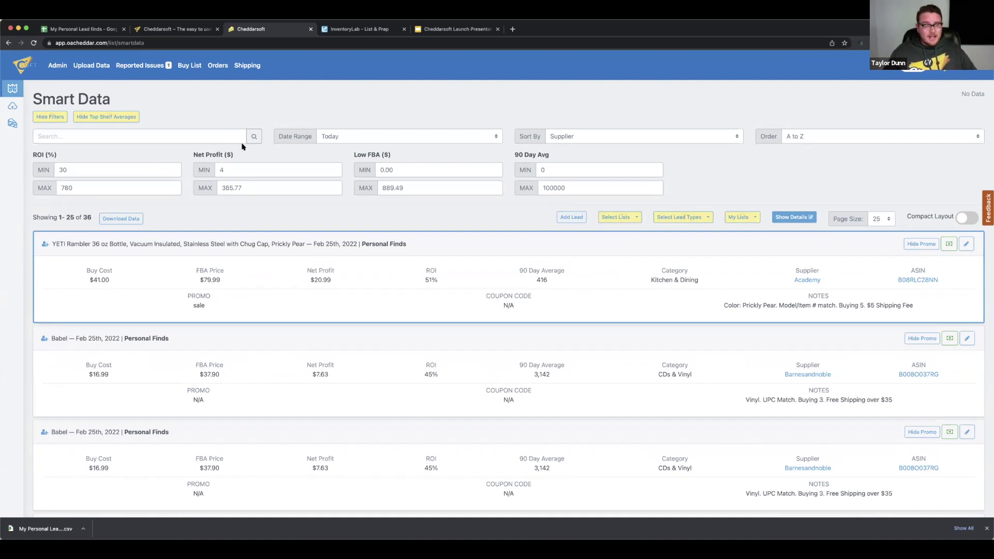
Sort the buy list by supplier, A to Z
left_click(185, 70)
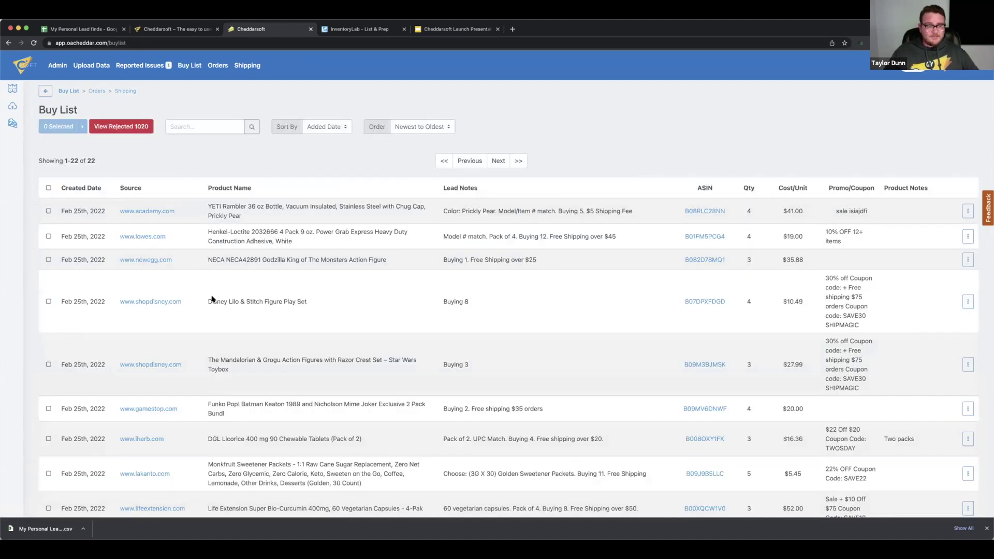
scroll(267, 284, "down", 5)
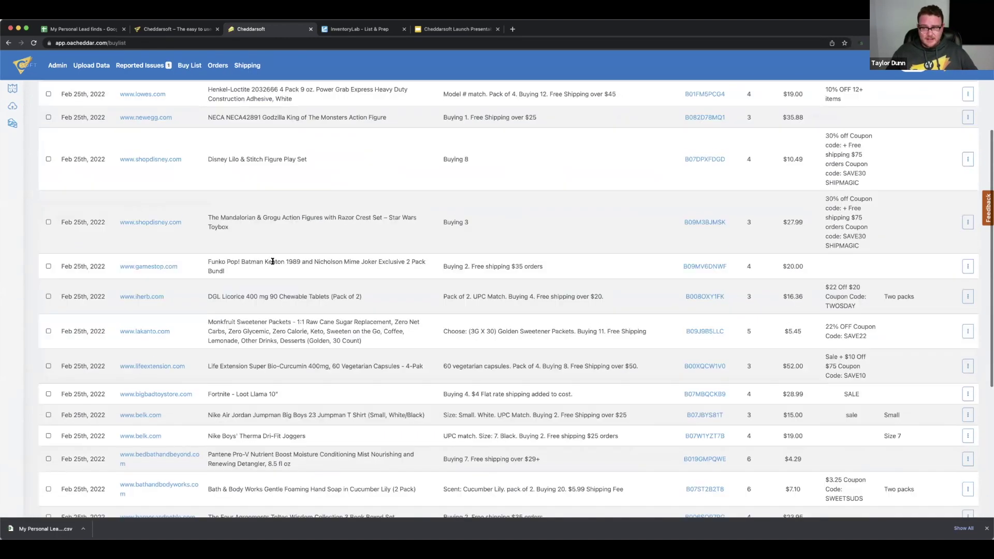
scroll(272, 261, "up", 5)
scroll(263, 226, "down", 5)
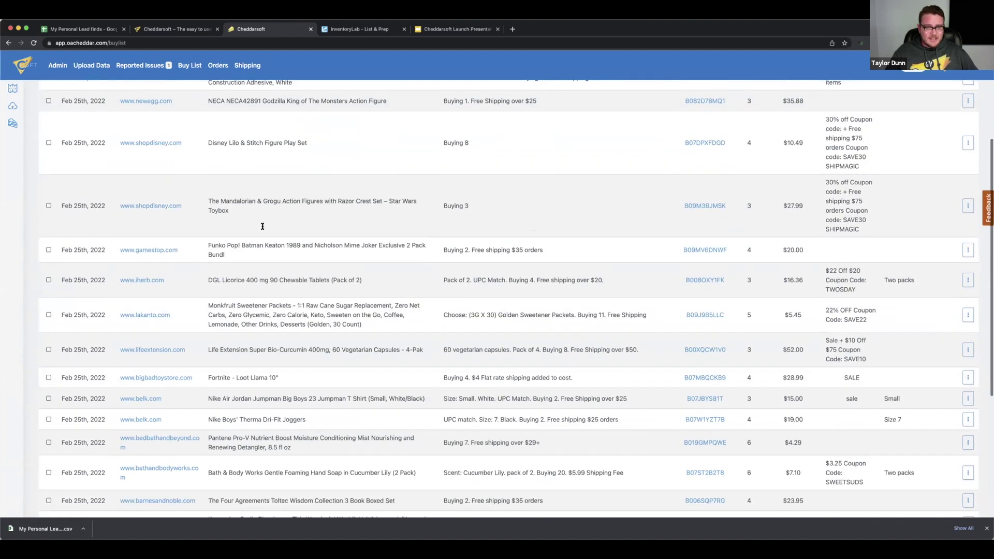
scroll(262, 226, "up", 5)
scroll(127, 376, "down", 1)
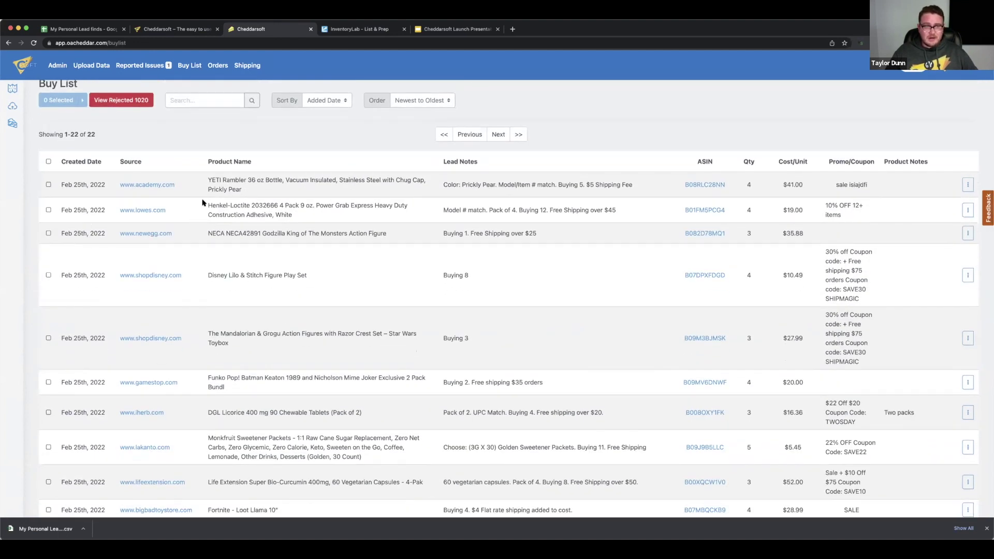
left_click(207, 98)
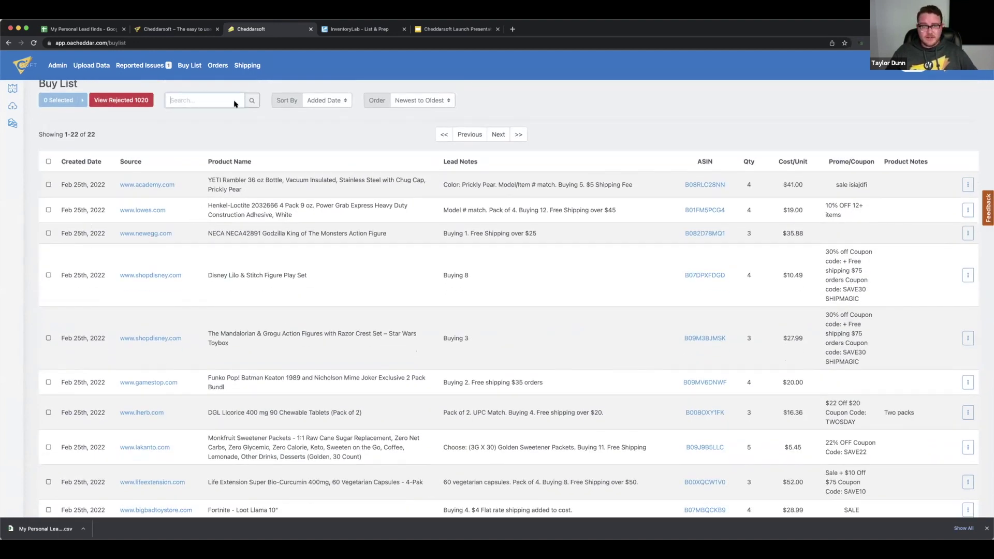
left_click(341, 102)
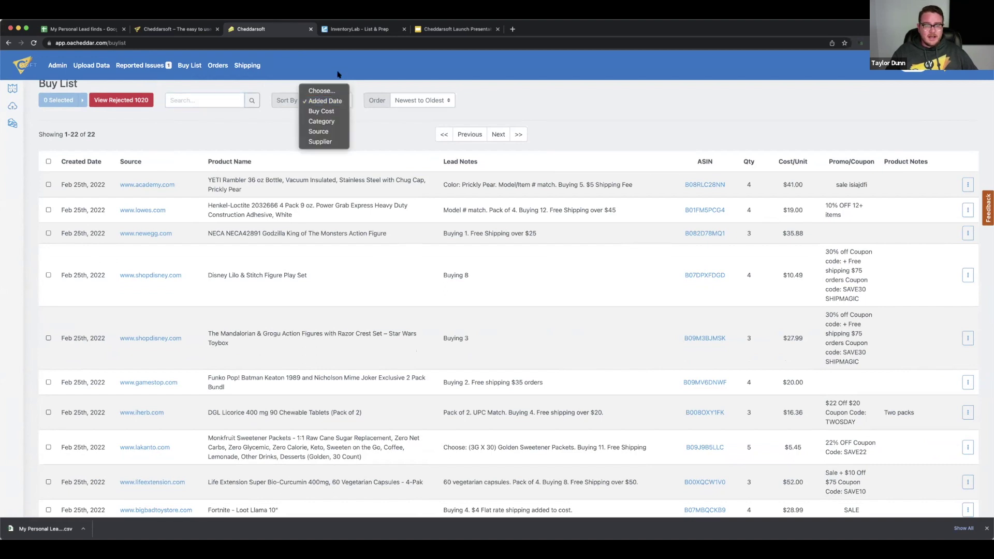
left_click(320, 142)
left_click(409, 100)
left_click(350, 128)
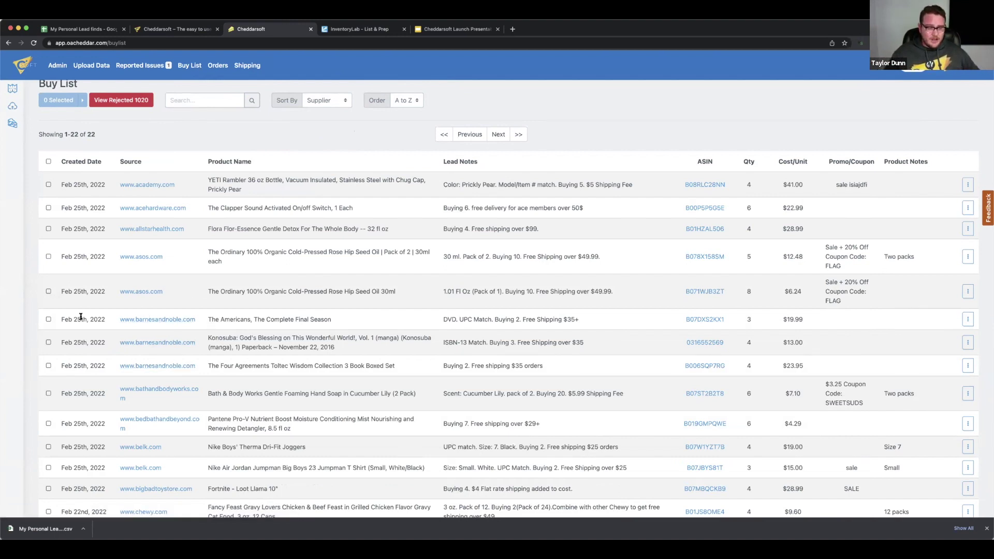
Select The Americans, Konosuba and The Four Agreements and create a new order from them
scroll(92, 311, "down", 1)
left_click(48, 302)
left_click(48, 325)
left_click(49, 349)
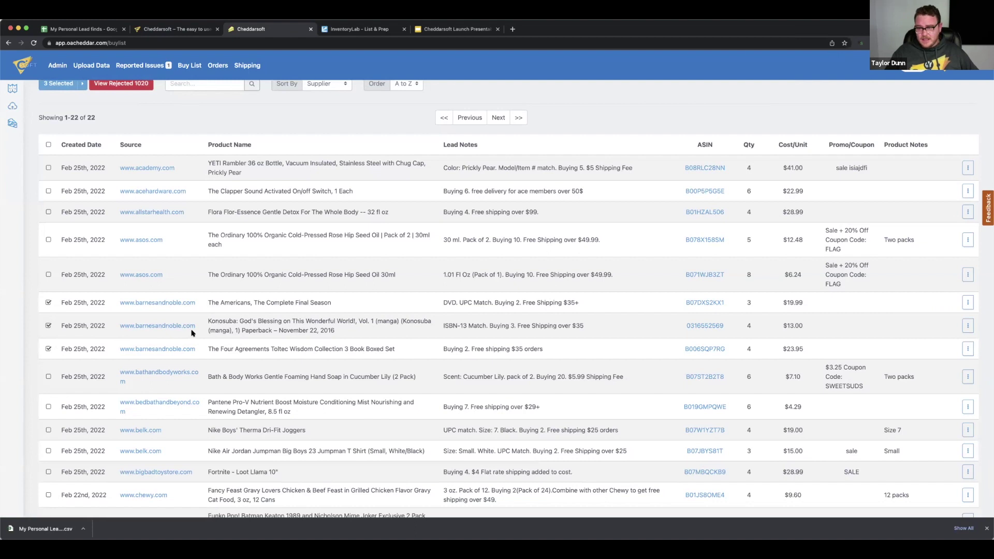
scroll(111, 115, "up", 1)
left_click(81, 83)
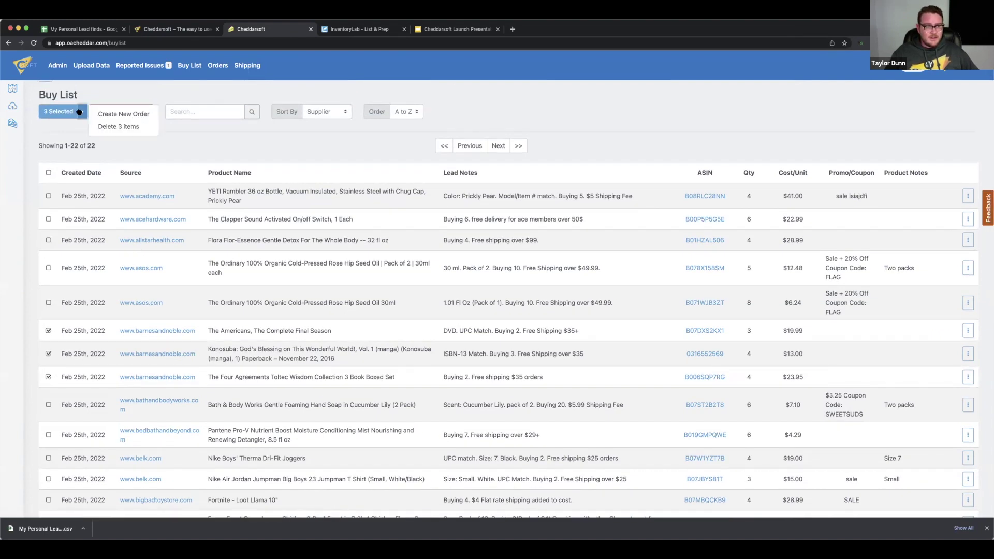
left_click(117, 113)
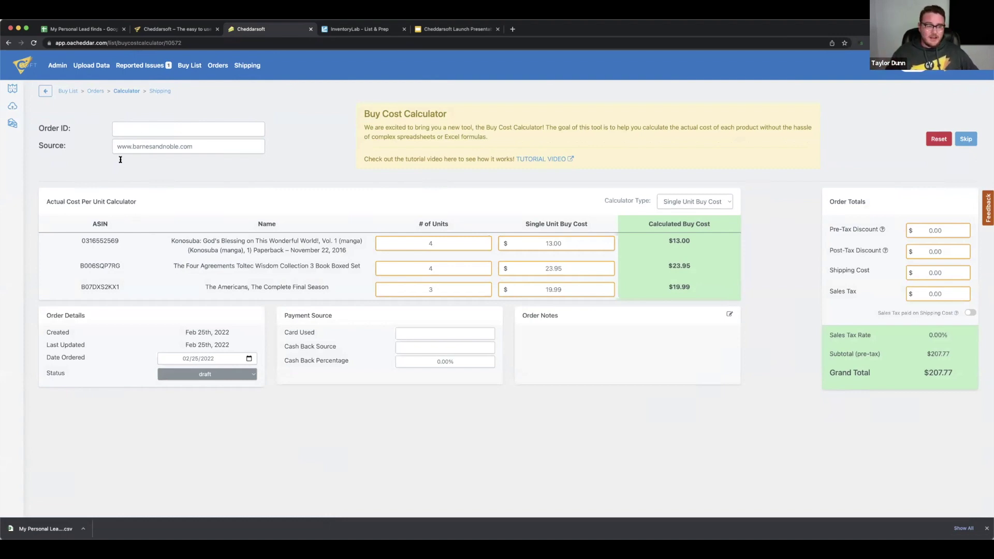
Enter the order ID and keep the last item's unit cost at $19.99
left_click(139, 130)
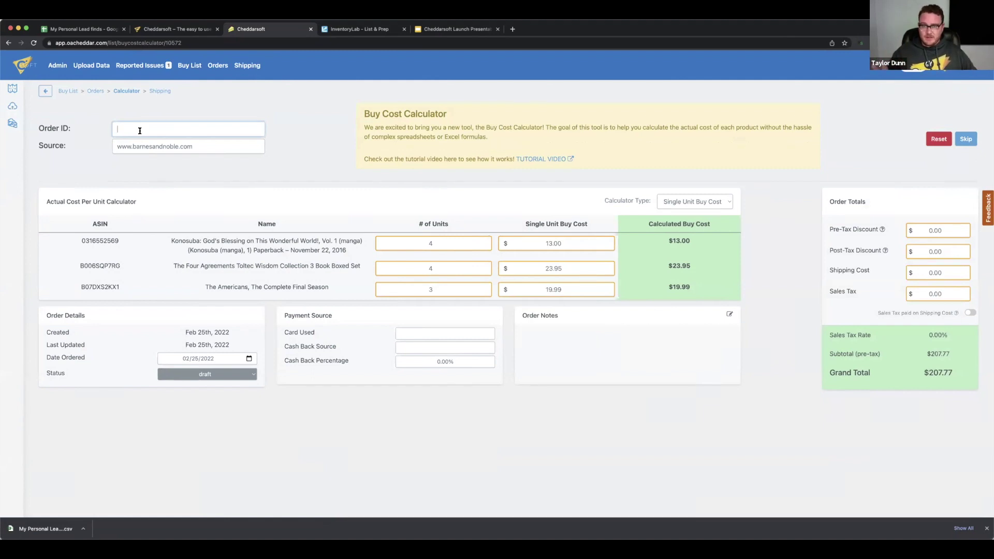
type("iaosdjf9sadf")
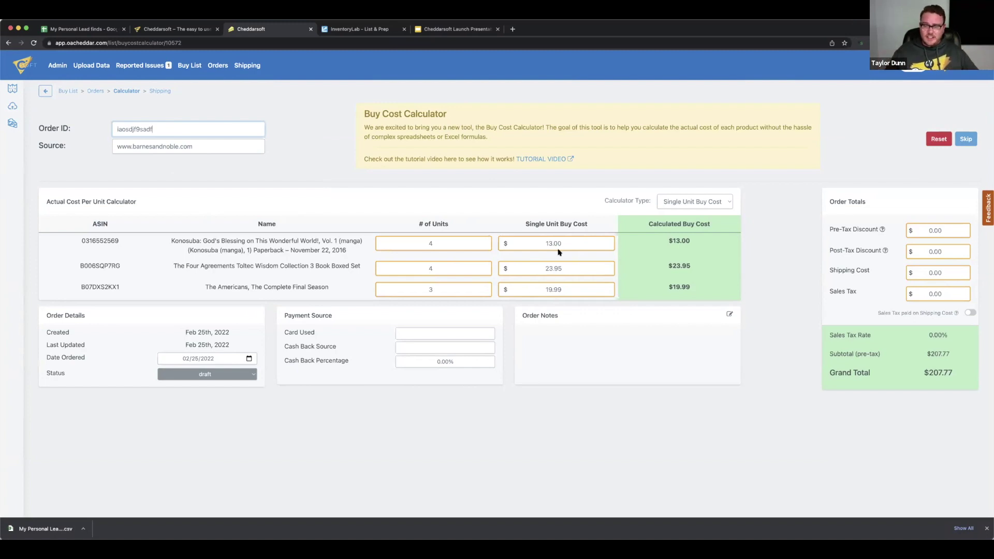
left_click(550, 244)
left_click(547, 272)
left_click(543, 290)
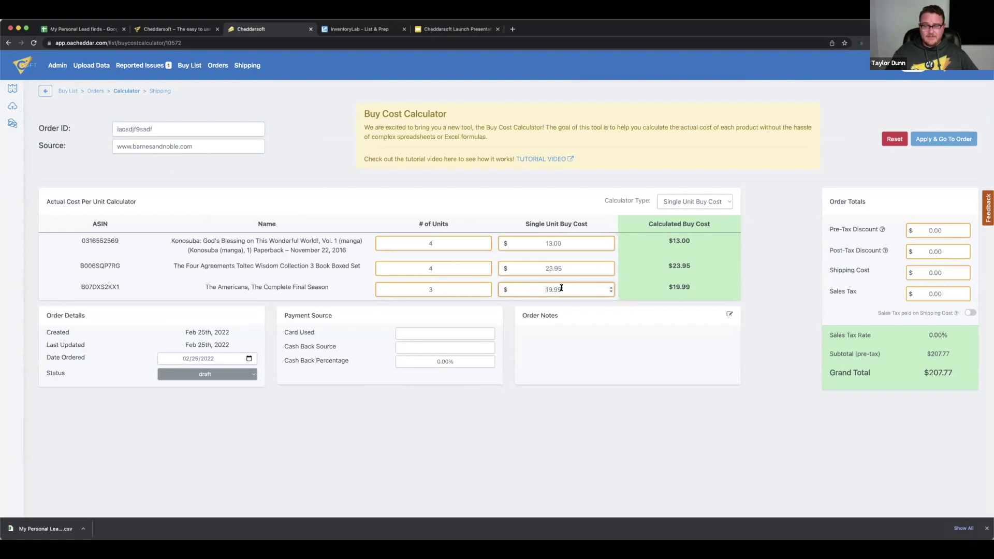
key("BackSpace")
type("8")
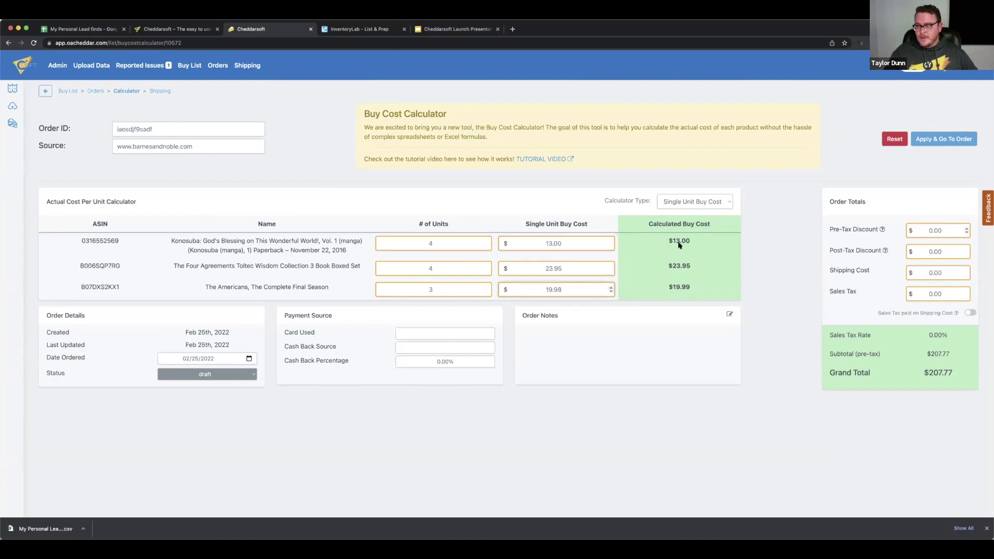
key("BackSpace")
type("9")
left_click(812, 227)
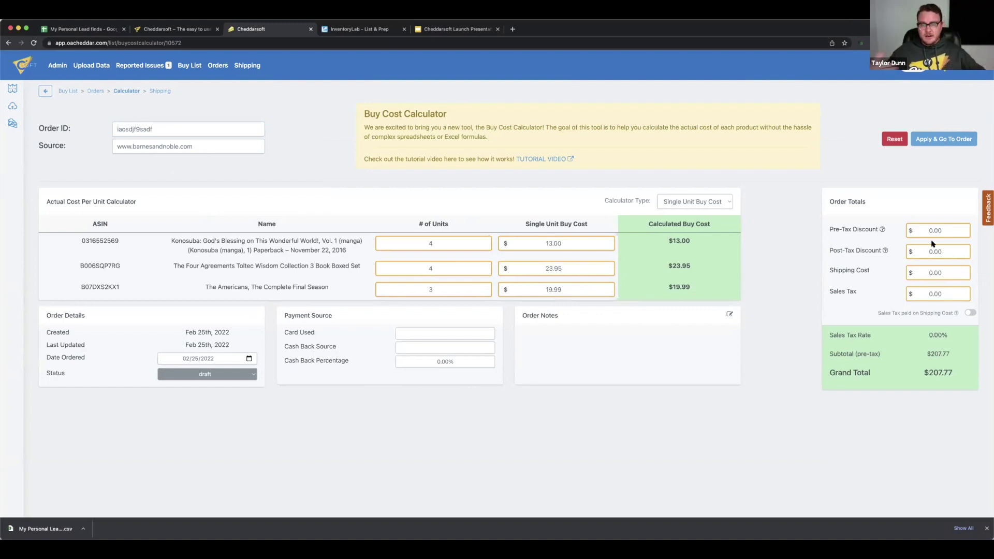
left_click(933, 293)
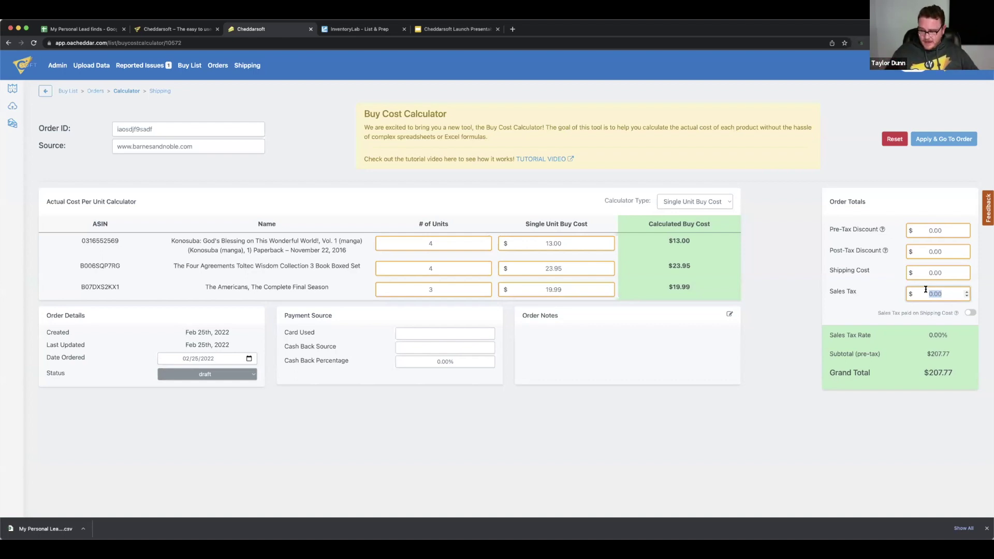
Enter $20.77 sales tax and $10 shipping cost
type("20.")
type("77")
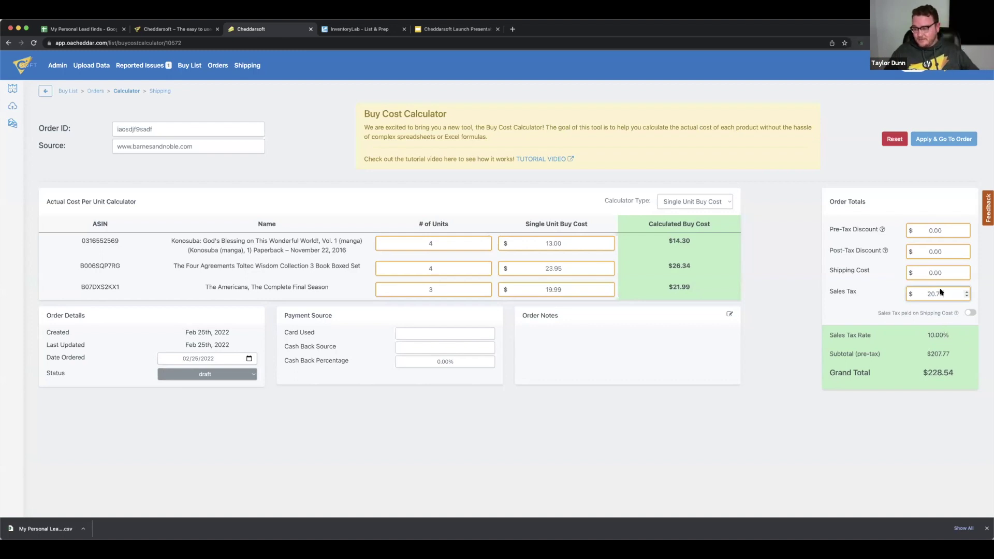
double_click(934, 274)
type("5")
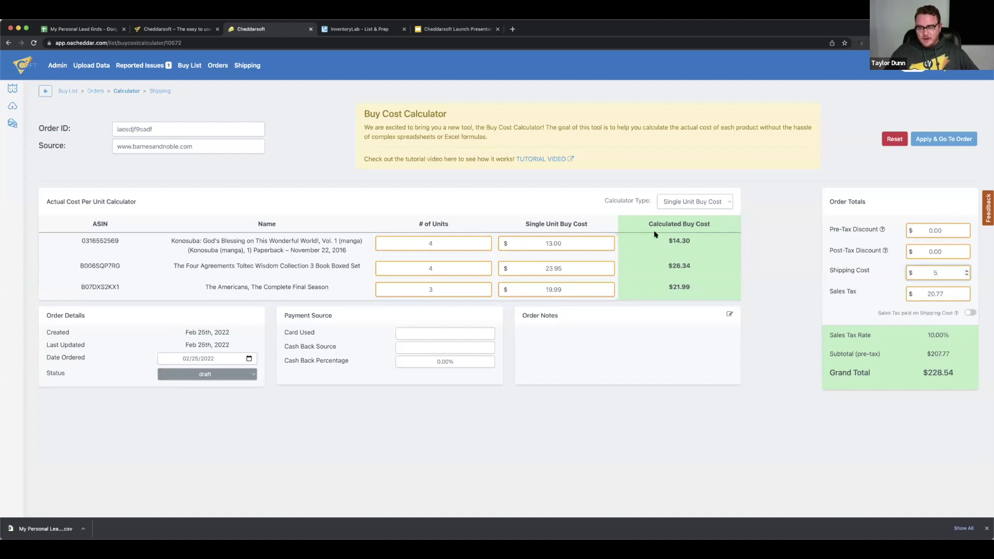
left_click_drag(640, 227, 701, 288)
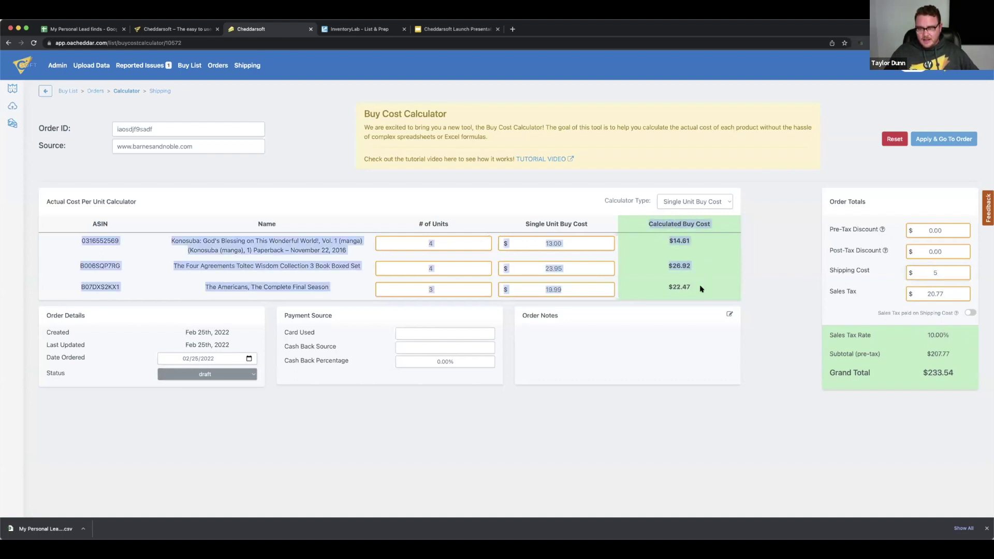
left_click(729, 265)
left_click(940, 272)
key("BackSpace")
type("10")
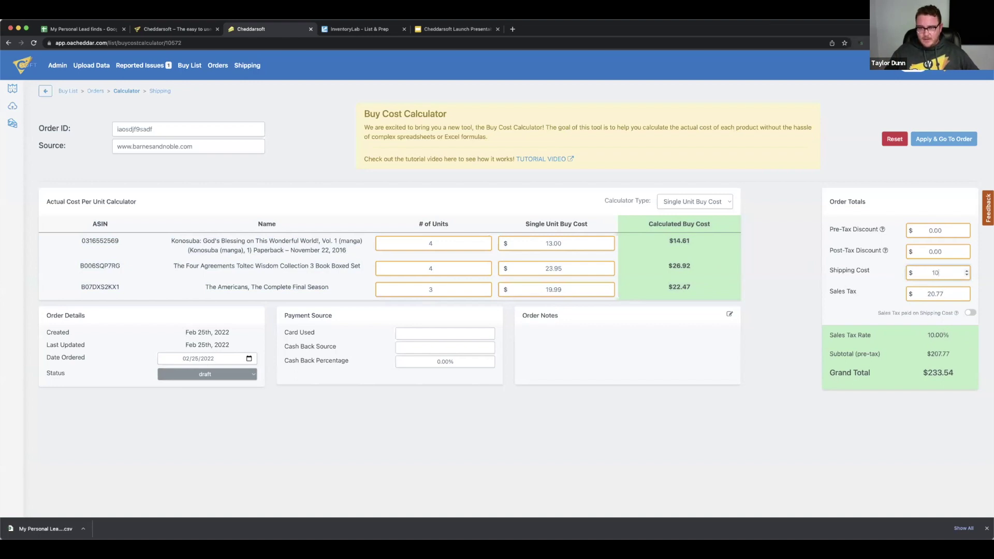
left_click(826, 283)
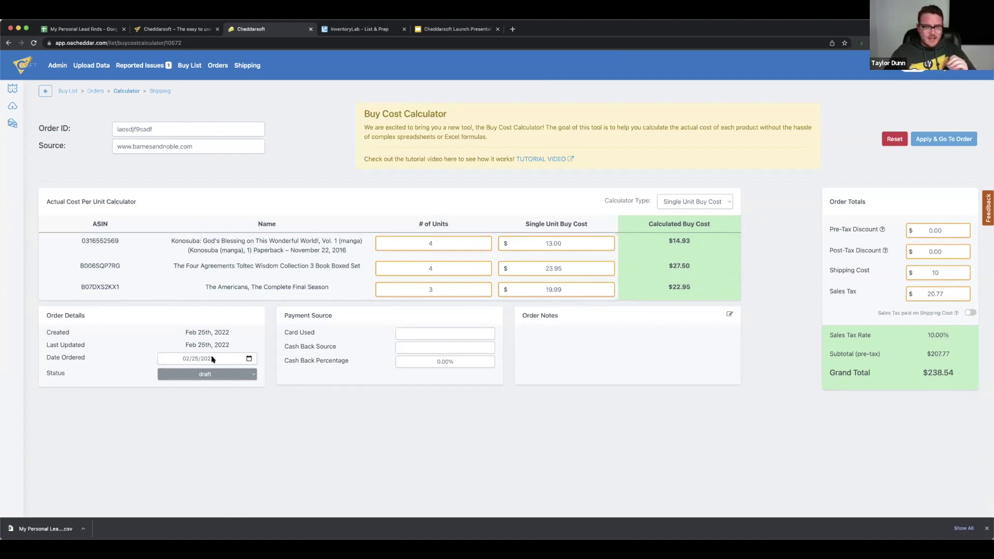
Set the order status to ordered
left_click(199, 377)
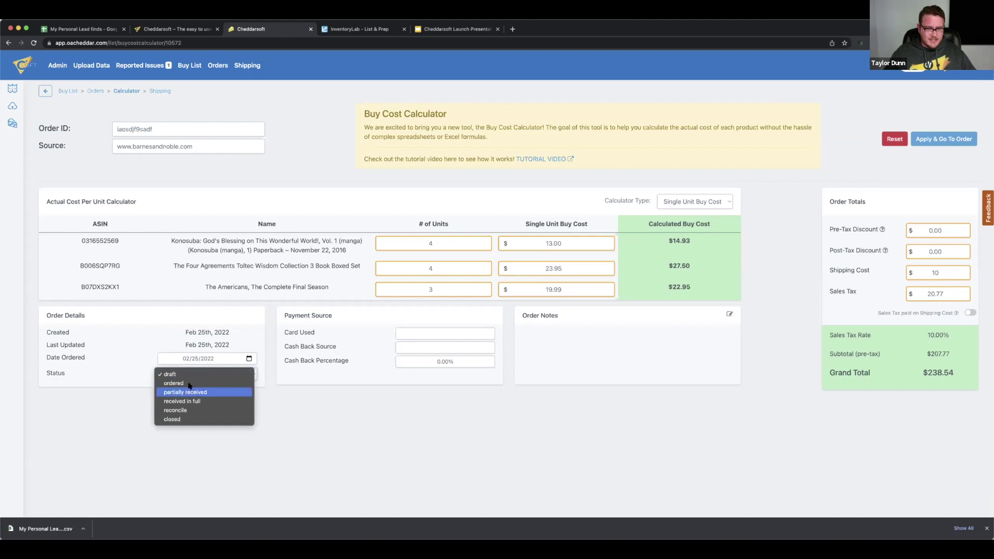
left_click(199, 392)
left_click(203, 375)
left_click(200, 365)
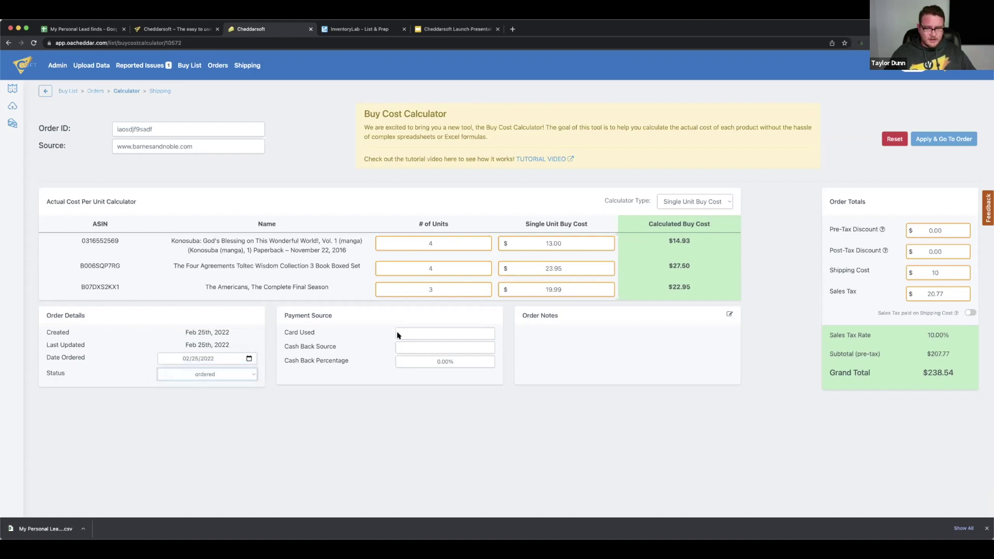
Record the payment source as Amex with 2% TCB cash back
left_click(401, 333)
type("Amex")
left_click(454, 347)
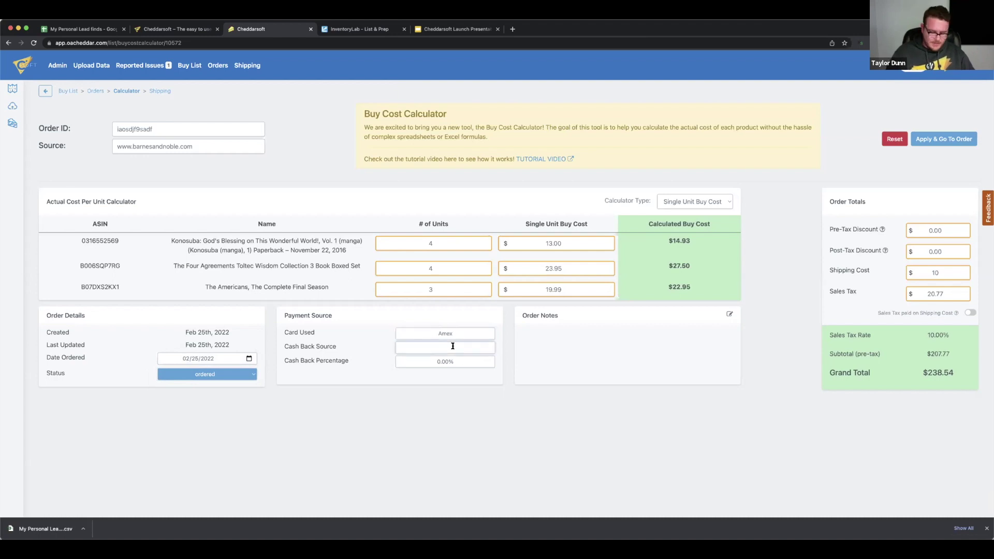
type("TCB")
left_click(440, 361)
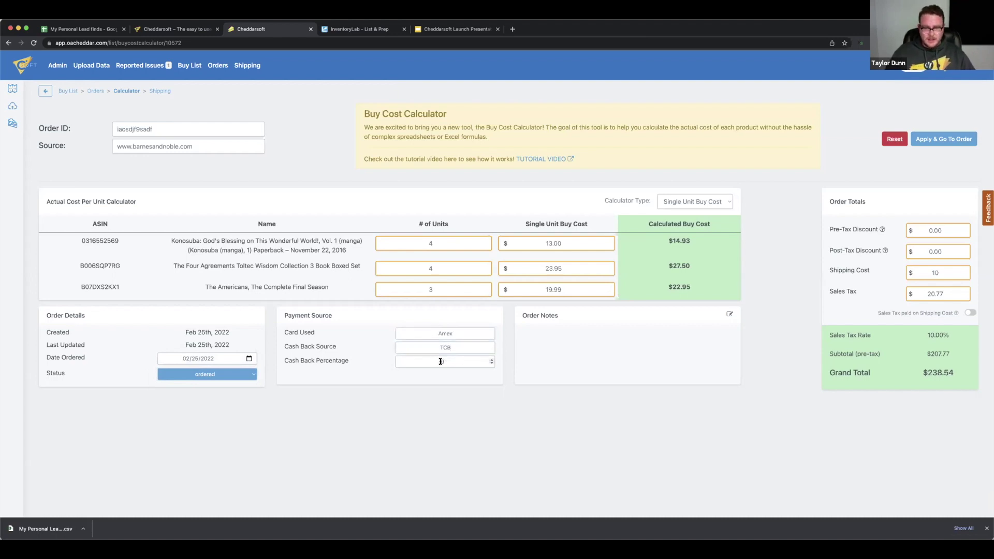
type("20")
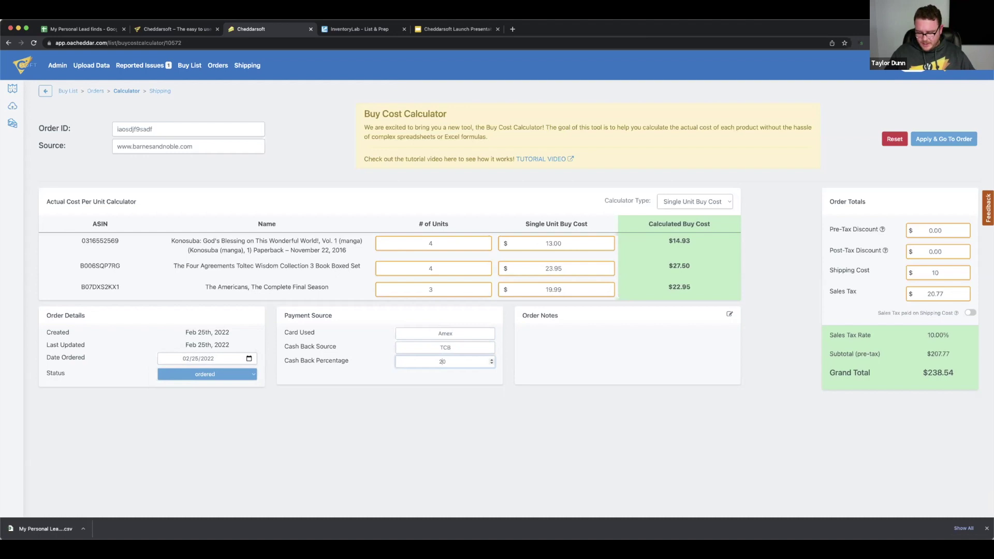
left_click(497, 416)
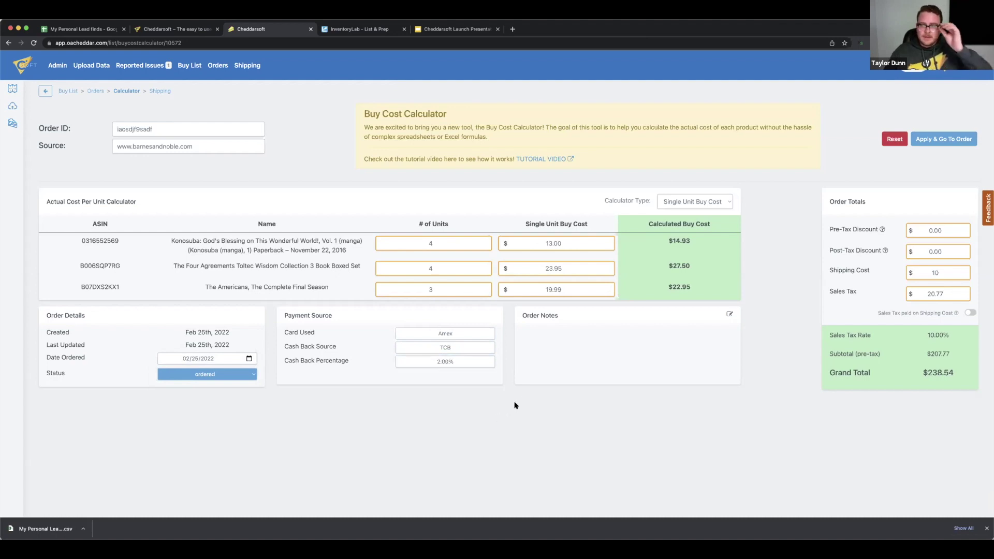
Save the costs to the Barnes & Noble order, review its products, and return to Orders
left_click(941, 145)
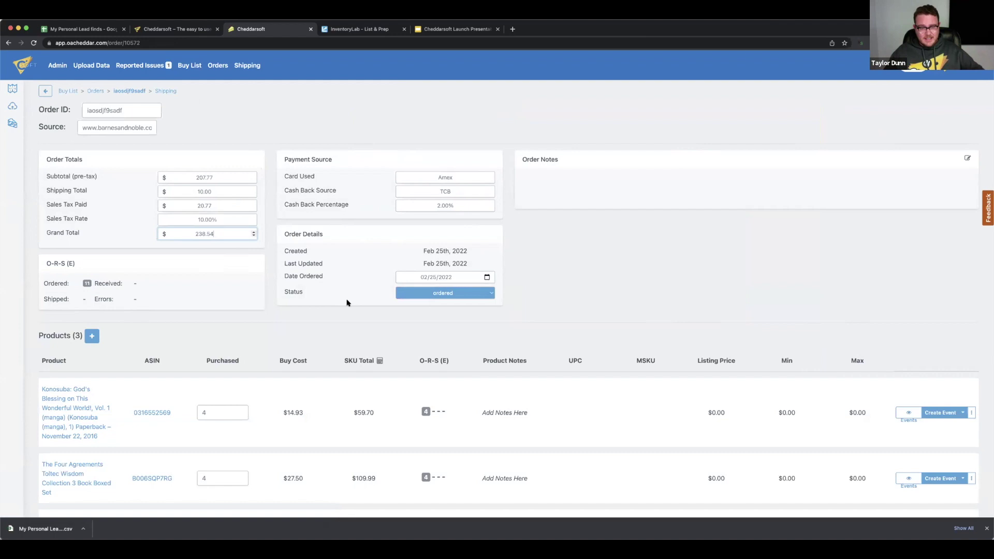
scroll(349, 303, "down", 2)
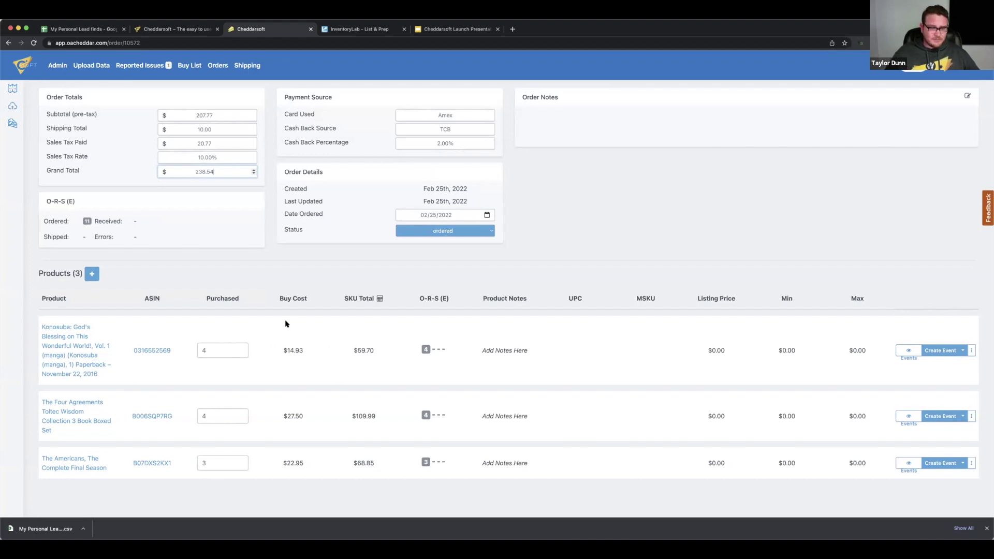
left_click(215, 67)
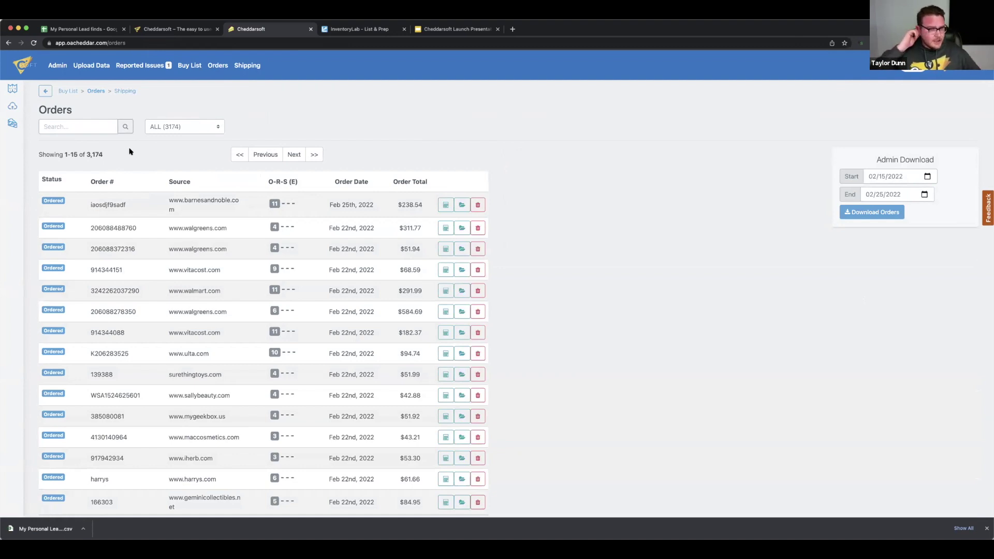
Try the reconcile, partially received and ordered filters, then open the Feb 25th barnesandnoble.com order
scroll(212, 182, "down", 1)
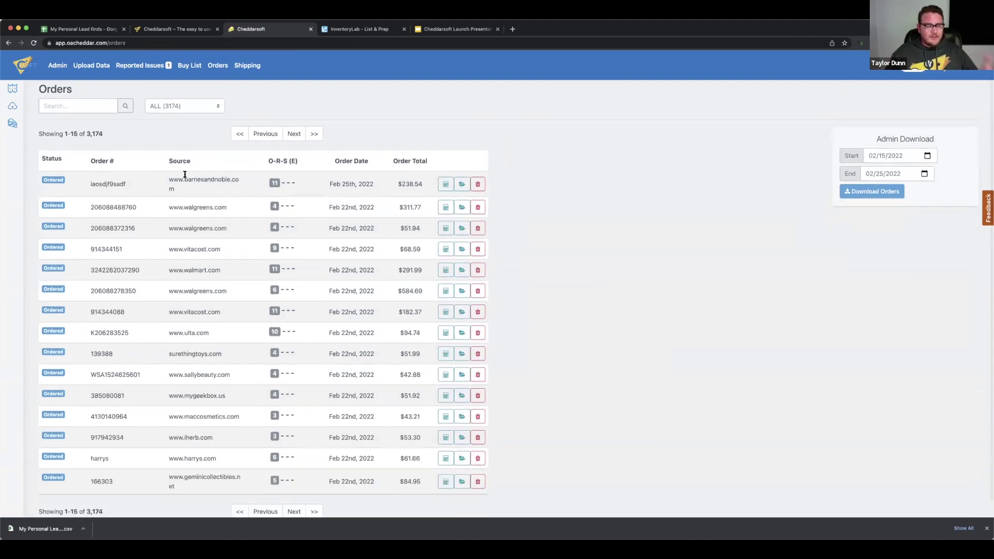
left_click(193, 106)
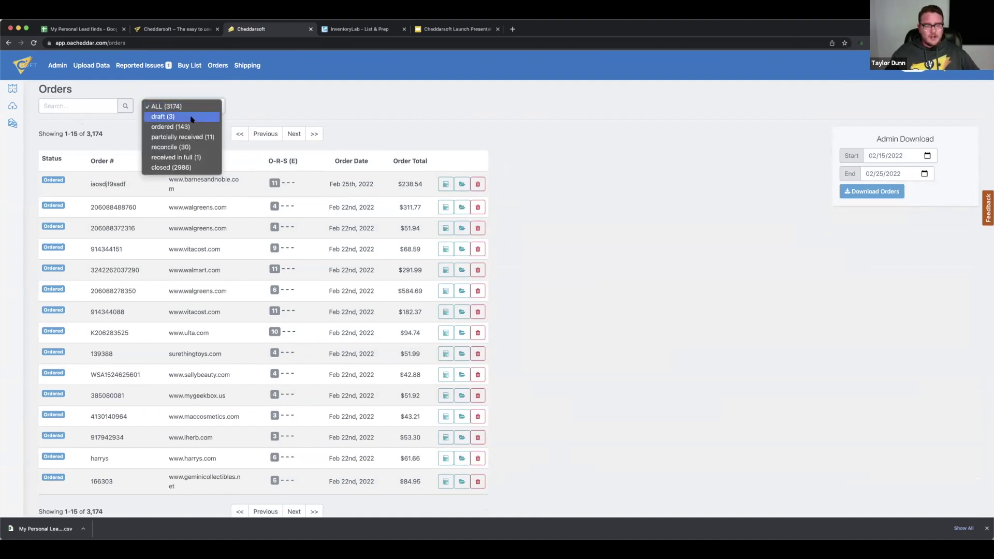
left_click(184, 149)
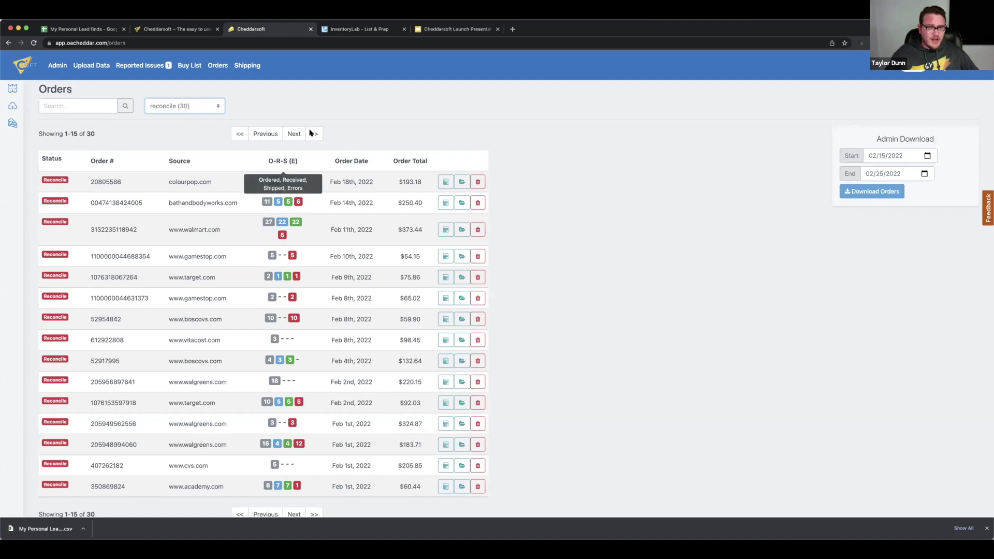
left_click(189, 105)
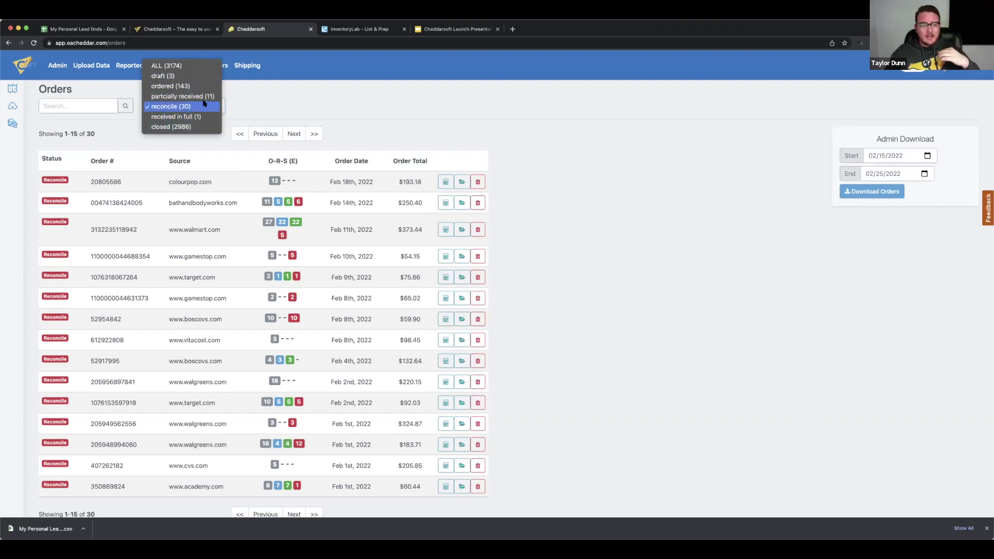
left_click(204, 100)
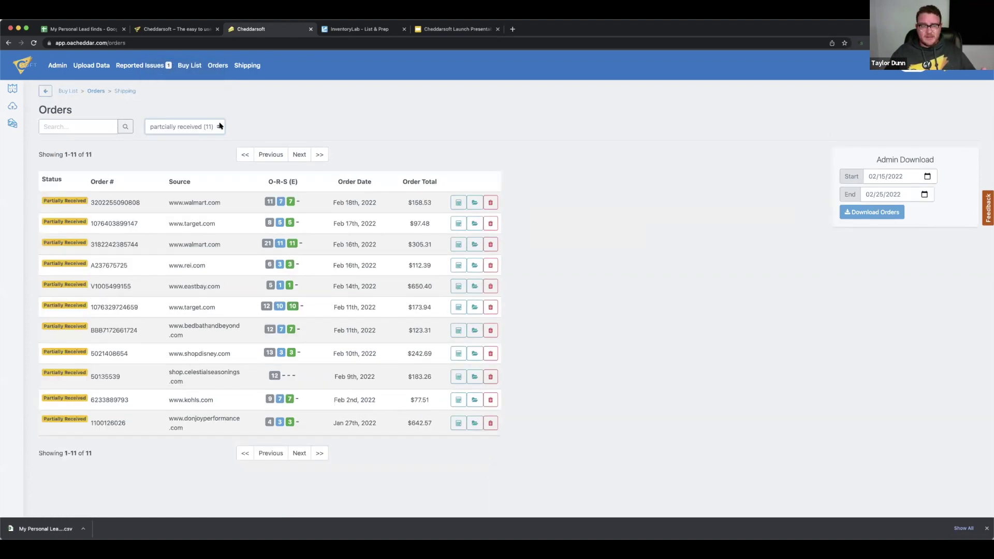
left_click(211, 126)
left_click(207, 116)
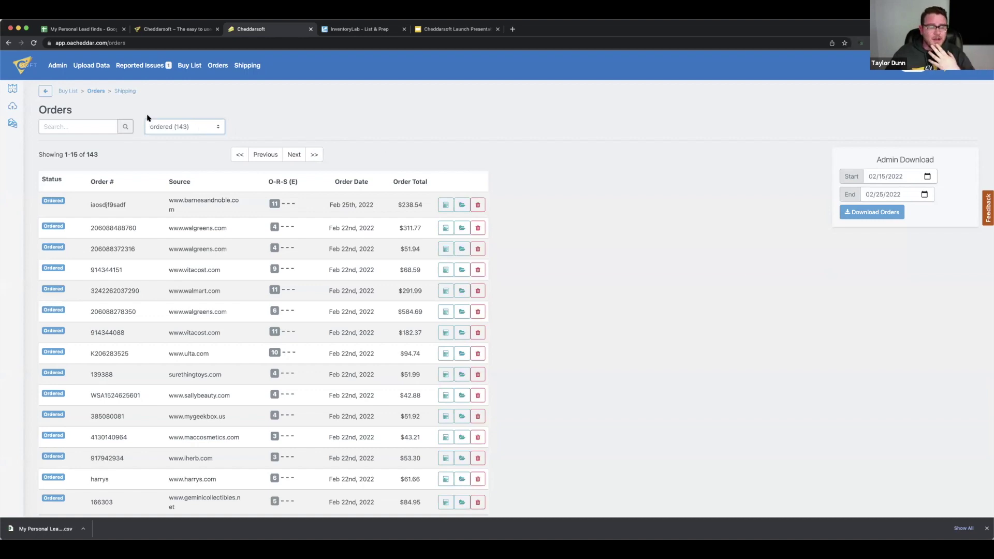
left_click(164, 128)
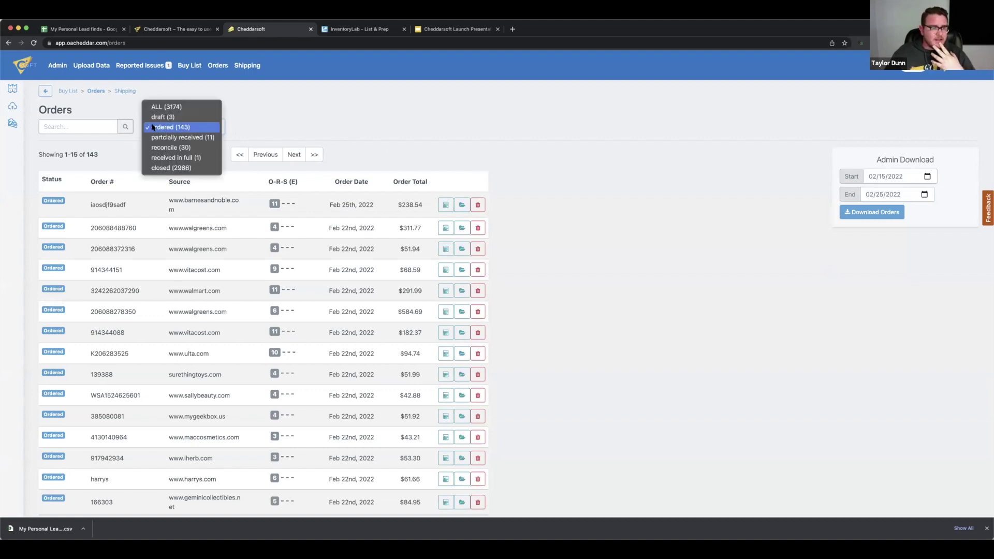
left_click(102, 158)
left_click(461, 205)
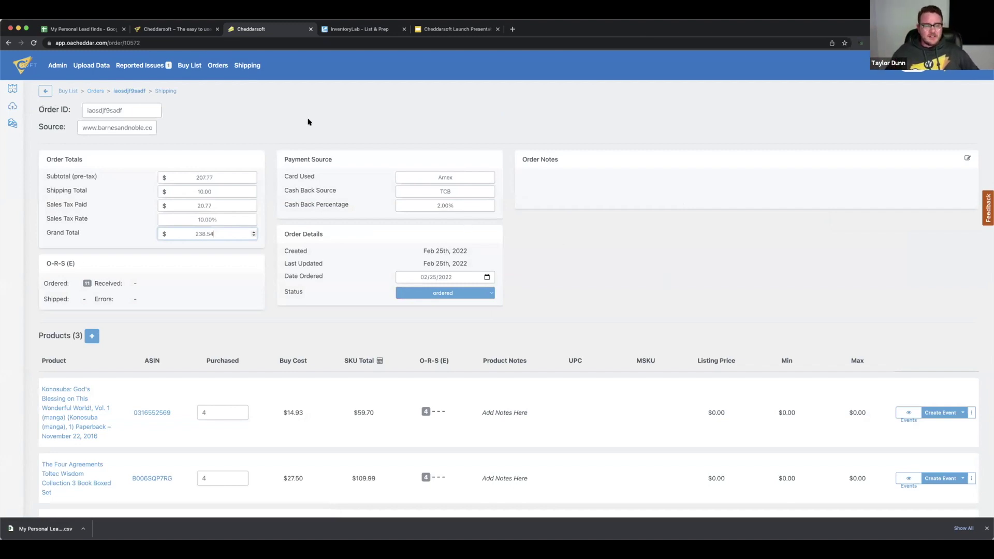
View the items in the 2/25/22 shipping batch, then go back to the Orders list
left_click(244, 66)
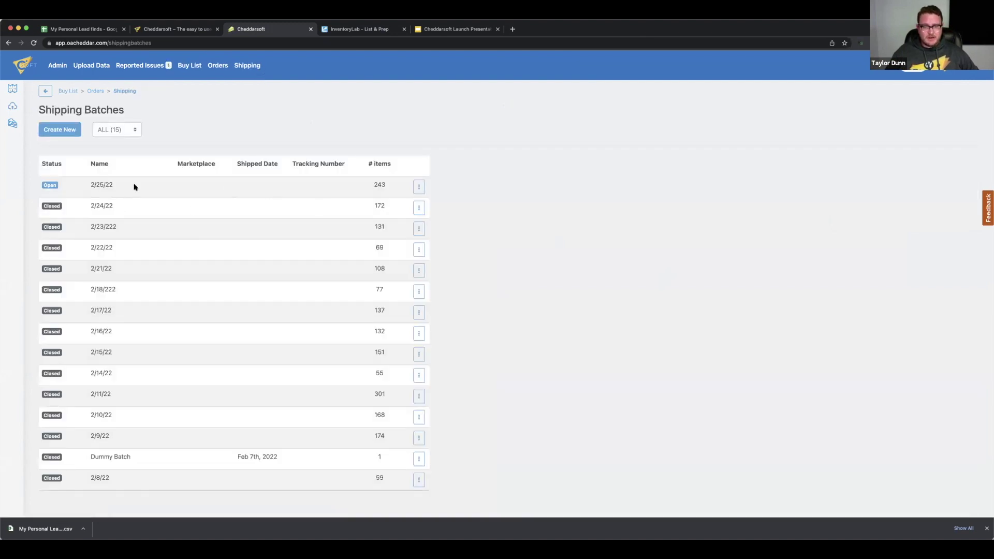
left_click(417, 188)
left_click(388, 189)
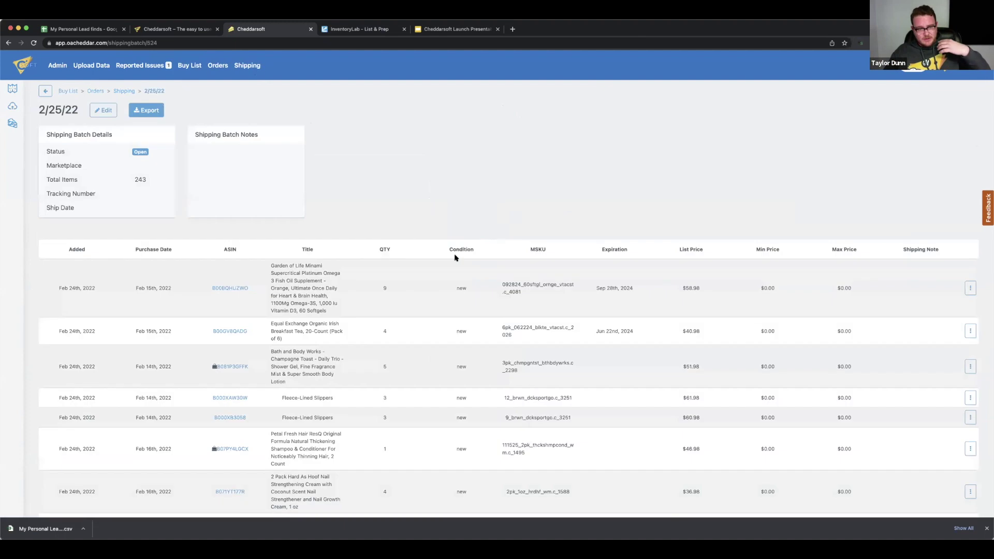
scroll(450, 256, "down", 3)
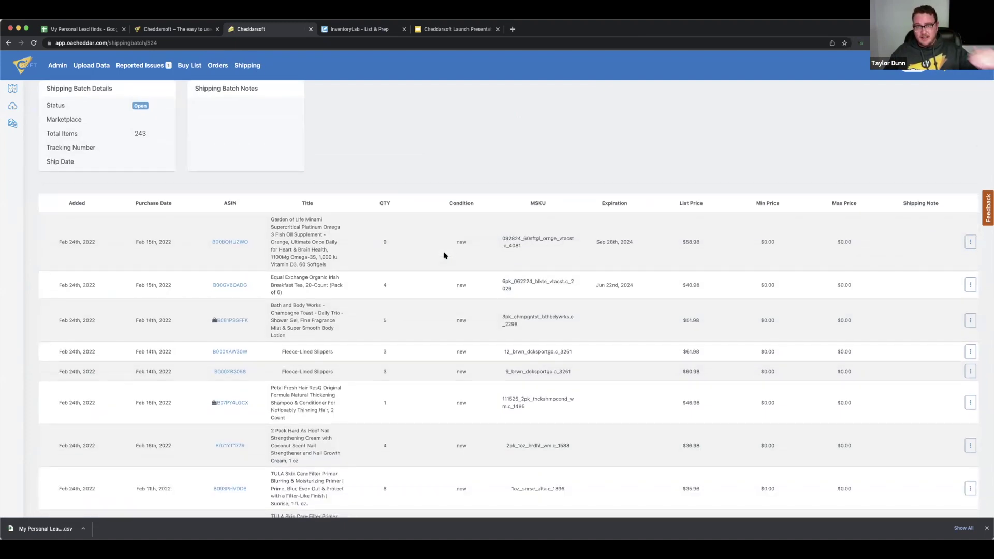
scroll(443, 255, "up", 2)
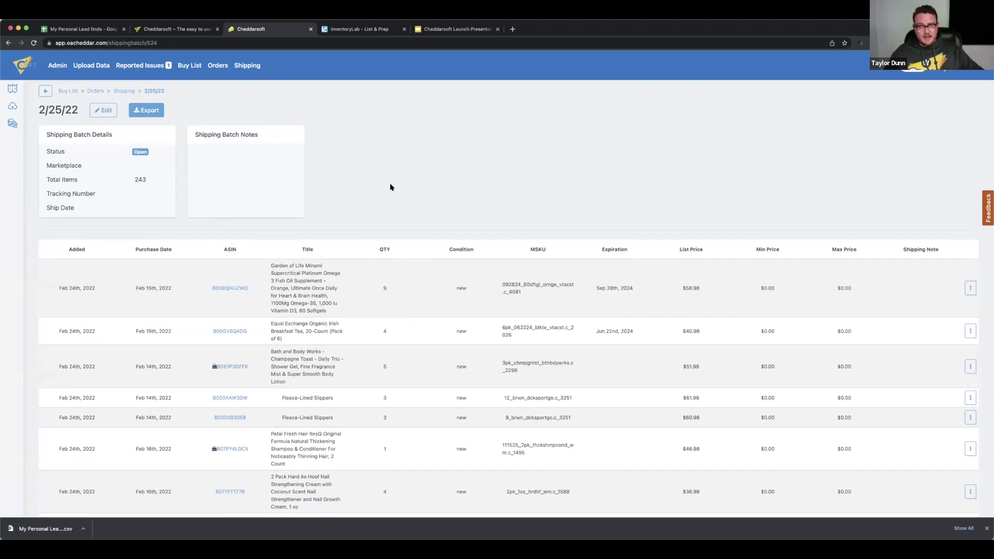
left_click(218, 66)
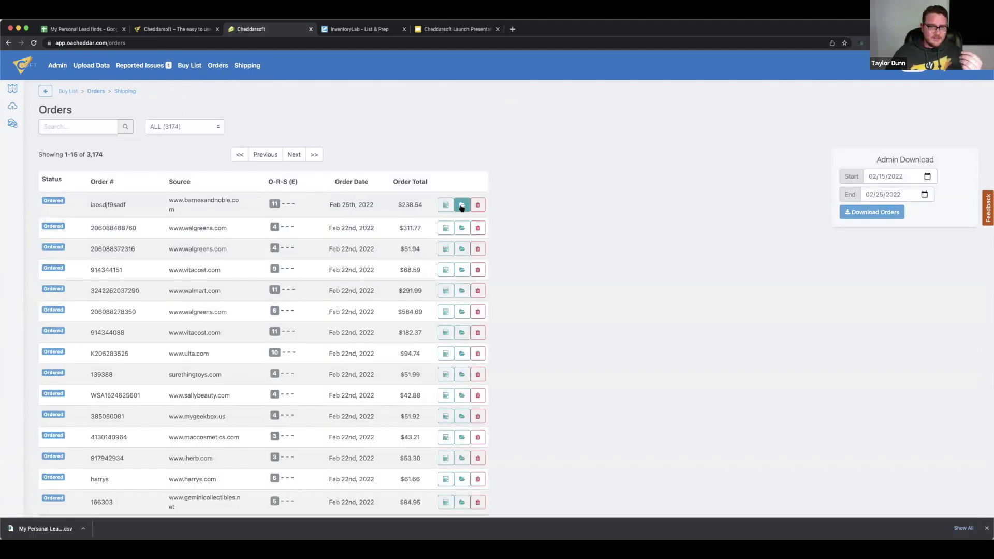
Reopen the barnesandnoble.com order and start a Ship to FBA event for the Konosuba paperback
left_click(460, 207)
scroll(616, 289, "down", 3)
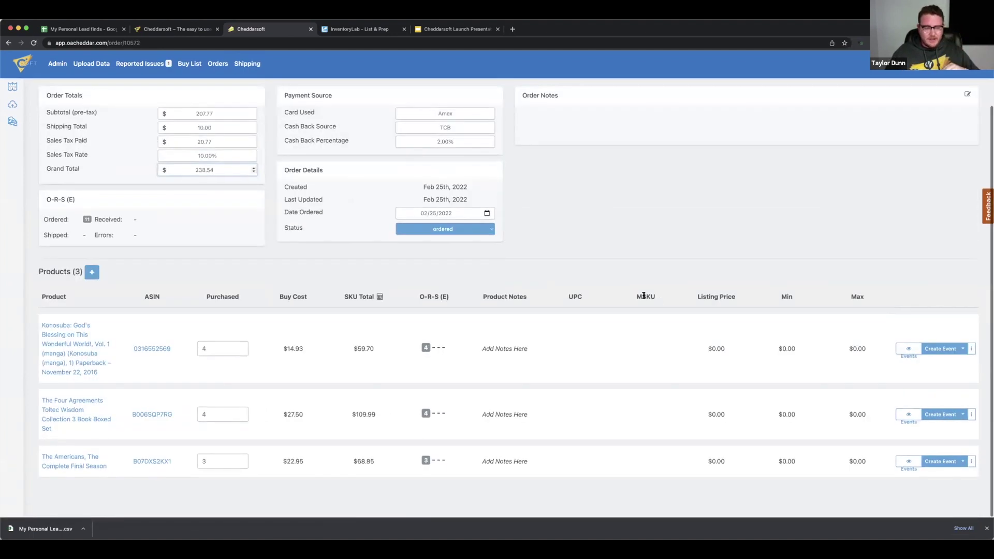
scroll(615, 289, "up", 1)
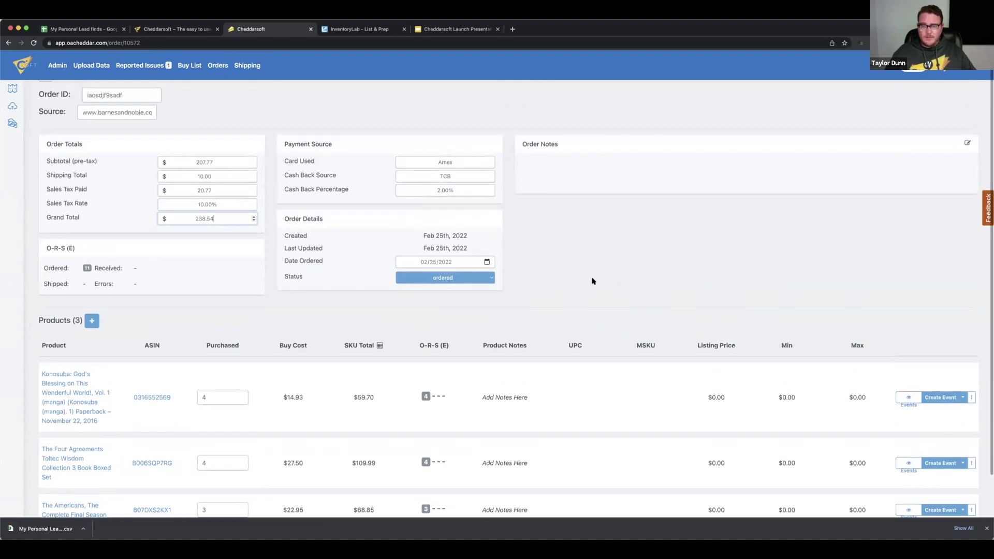
scroll(594, 280, "down", 1)
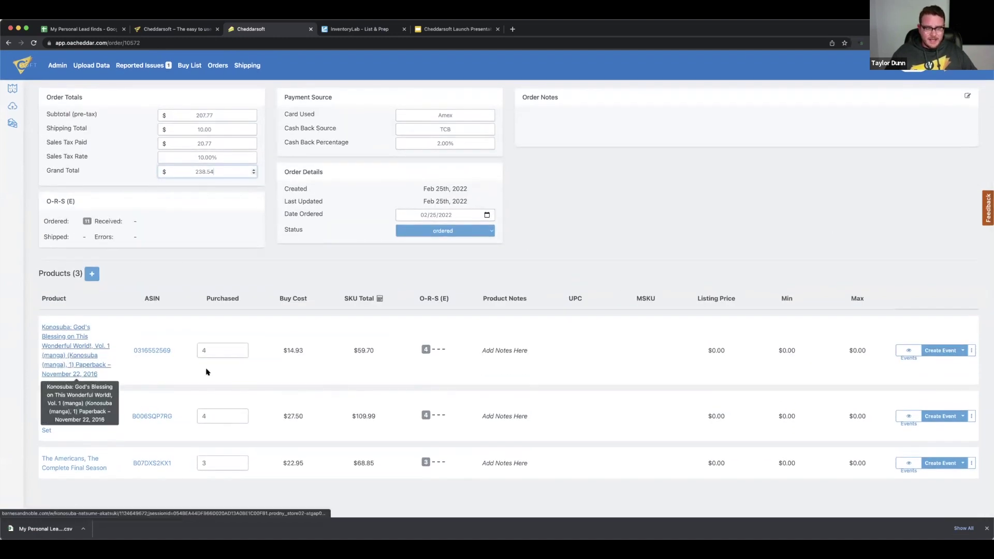
left_click(961, 352)
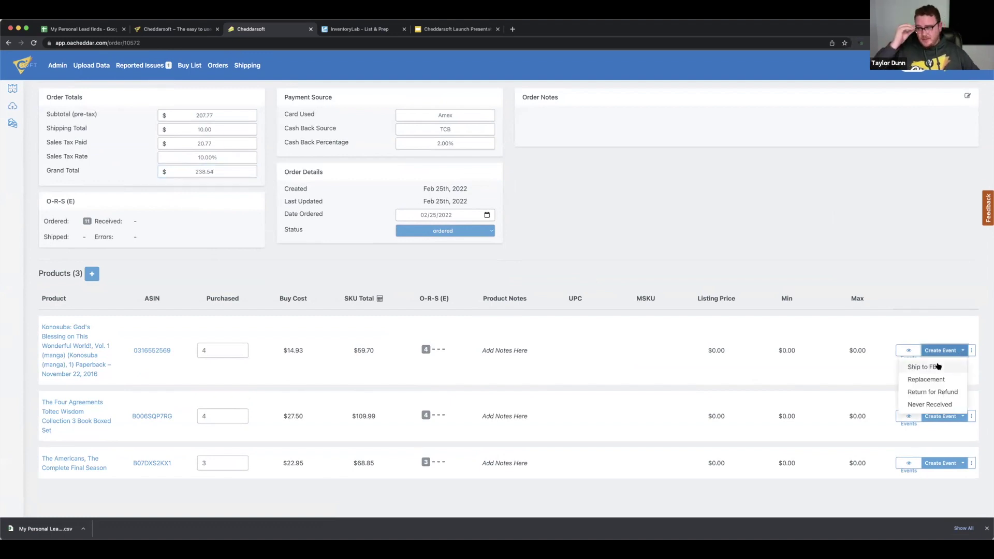
left_click(938, 366)
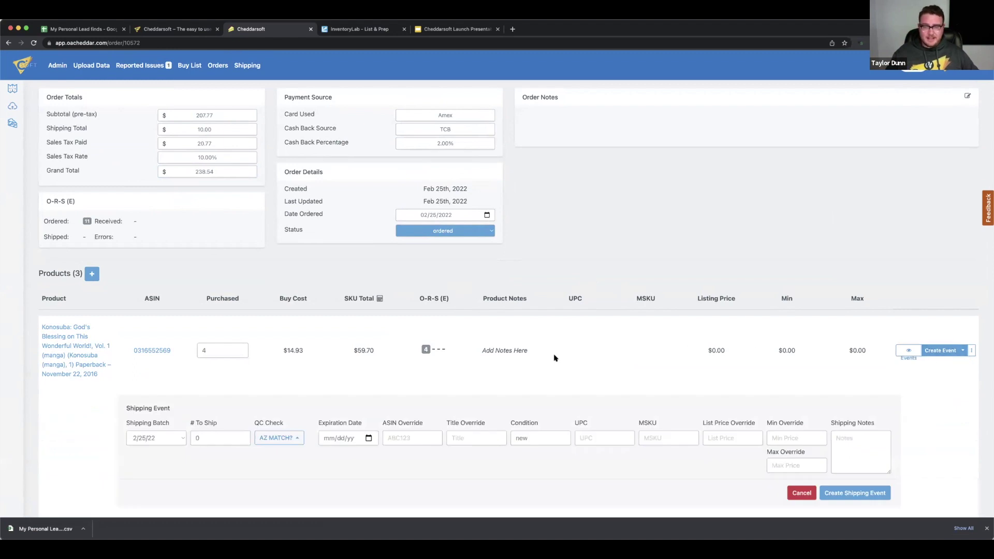
Ship 4 units with all Amazon listing checks marked matching, and create the shipping event
scroll(517, 362, "down", 5)
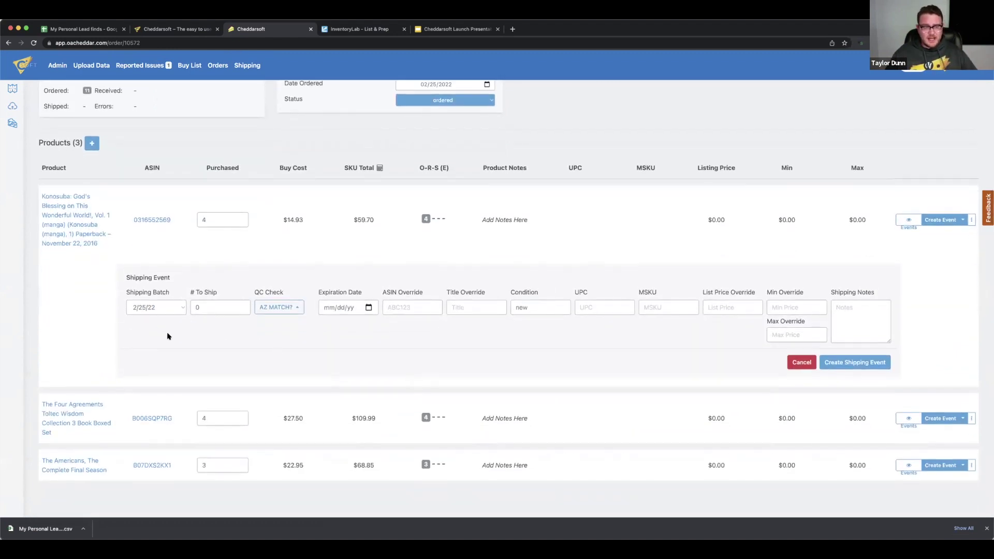
double_click(241, 305)
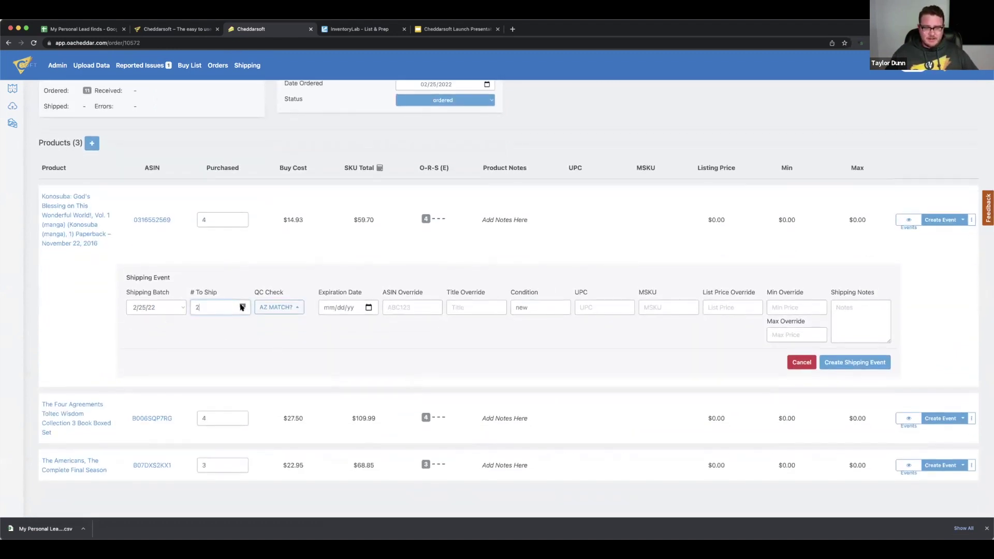
left_click(294, 309)
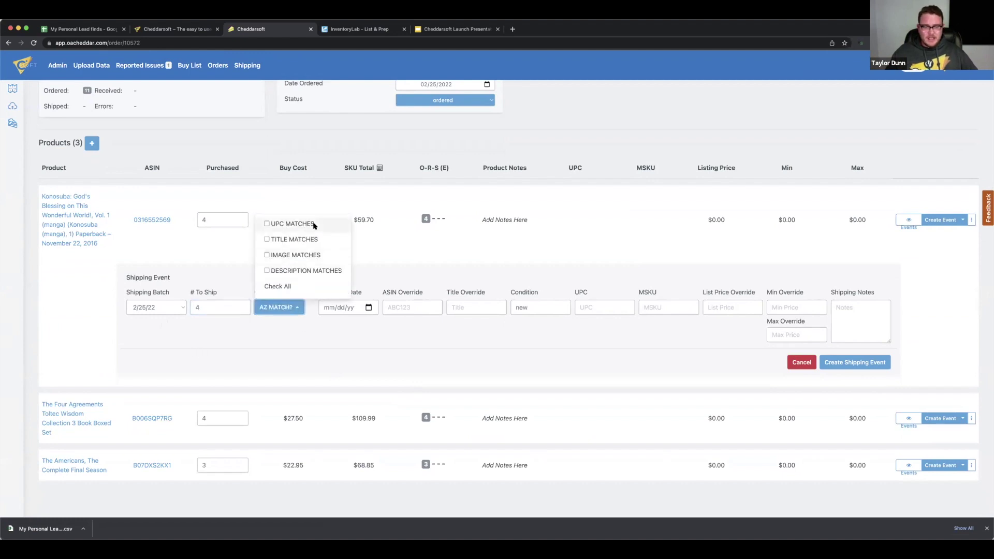
left_click(275, 287)
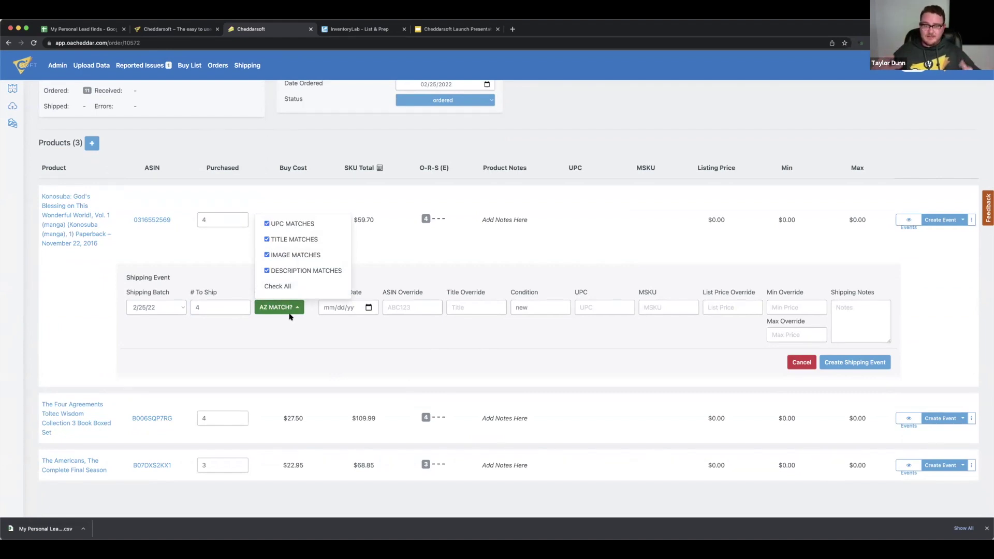
left_click(365, 326)
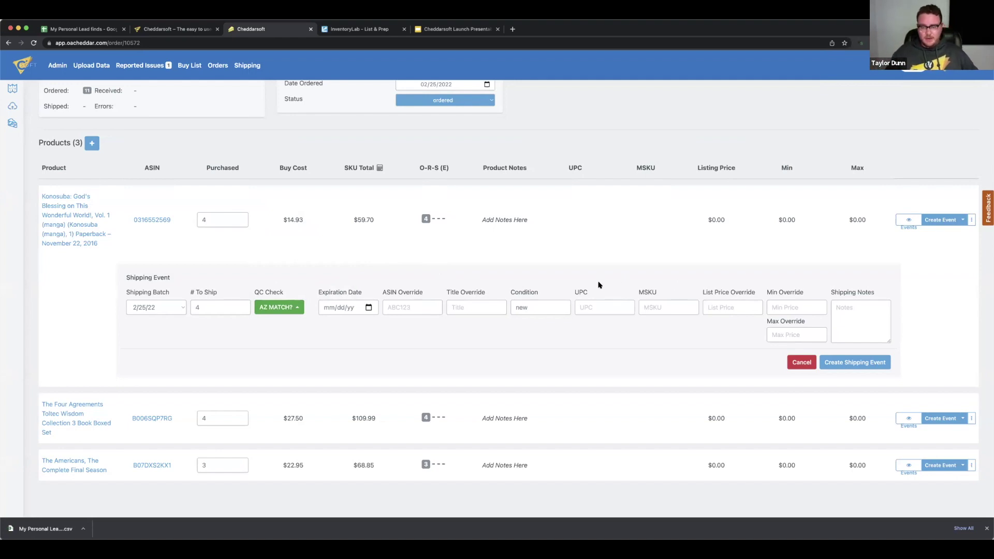
left_click(842, 363)
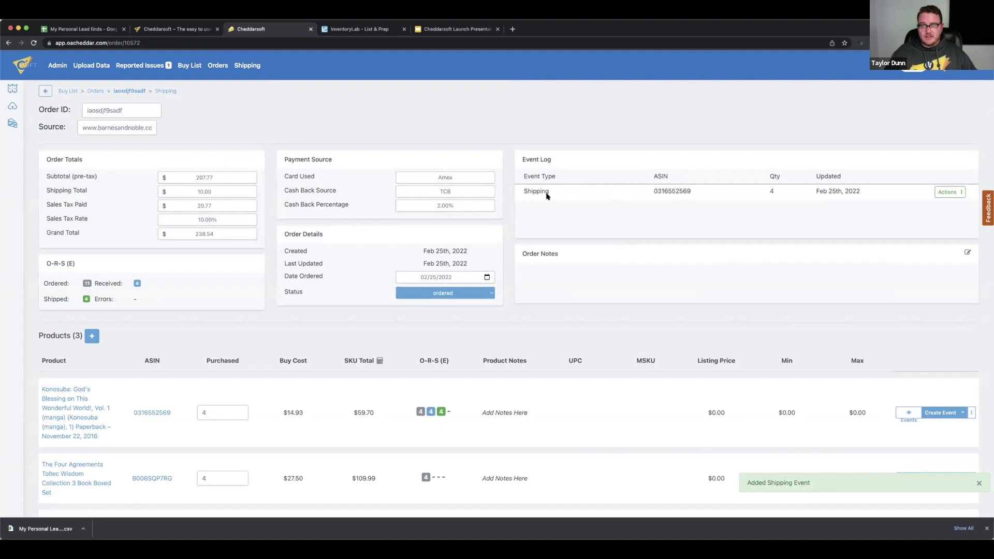
double_click(654, 192)
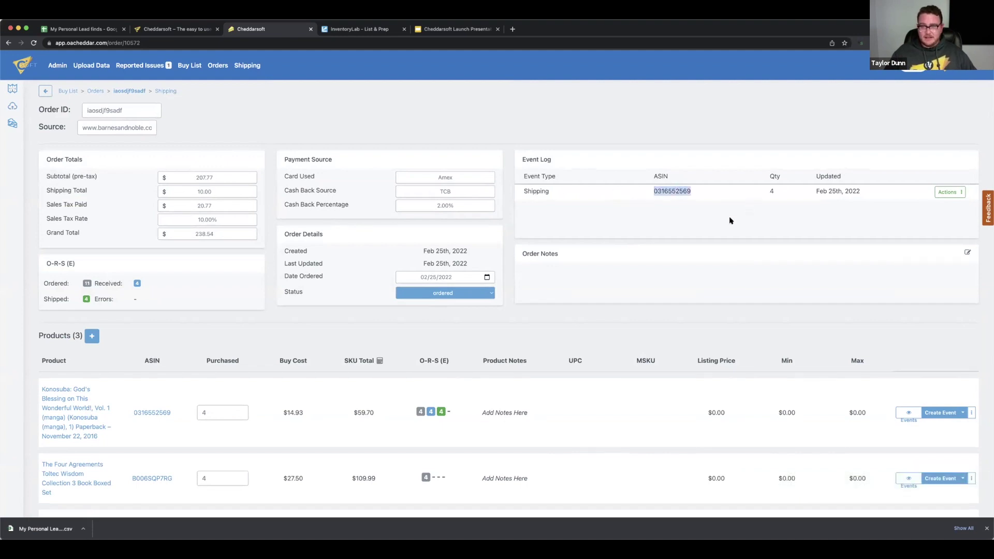
left_click(811, 194)
triple_click(811, 193)
double_click(771, 192)
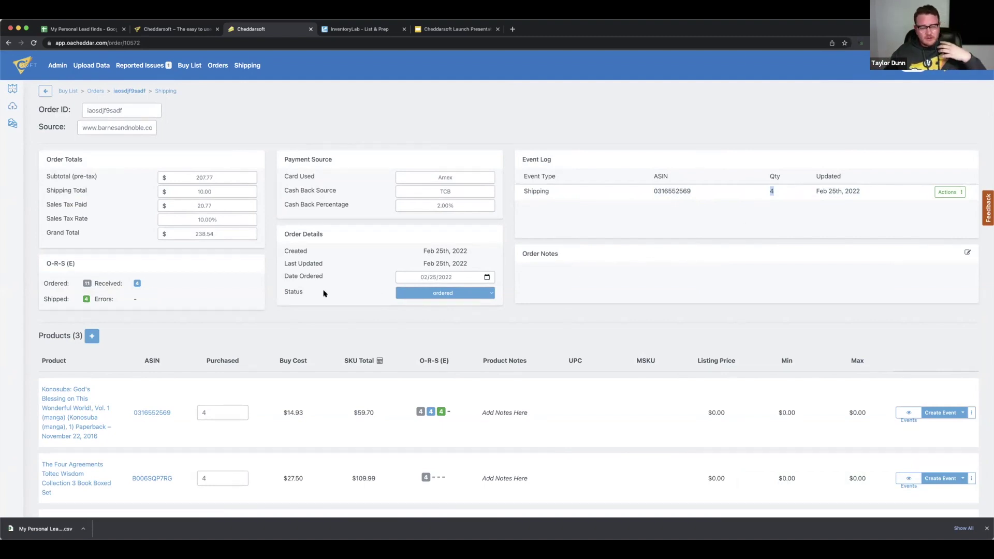
scroll(311, 309, "down", 1)
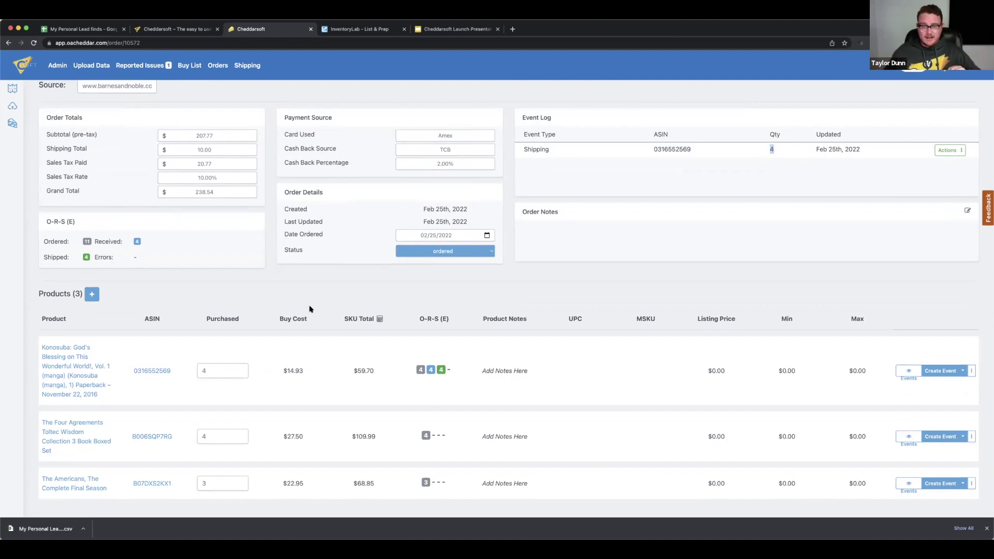
Start a Return for Refund event for the Konosuba paperback and go to its tracking number field
left_click(938, 370)
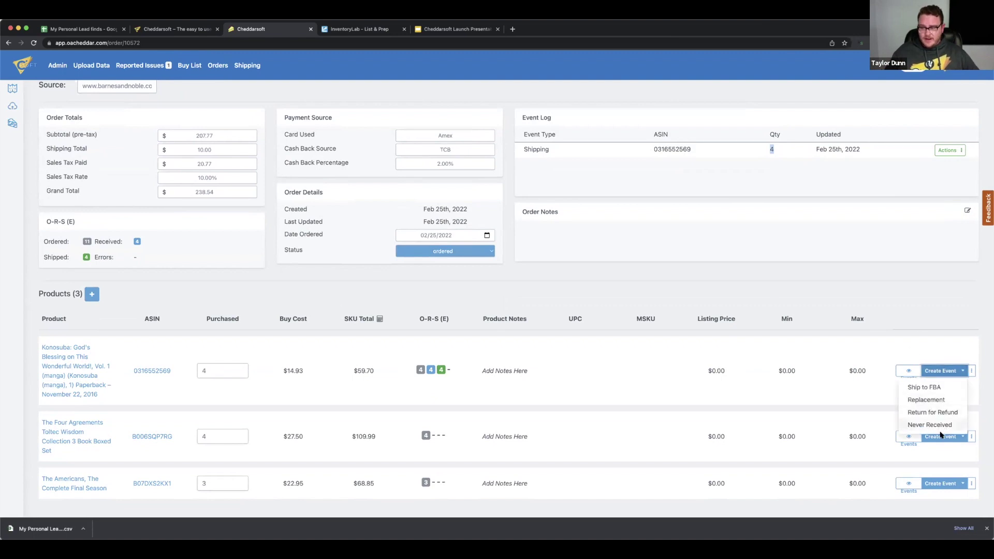
left_click(932, 412)
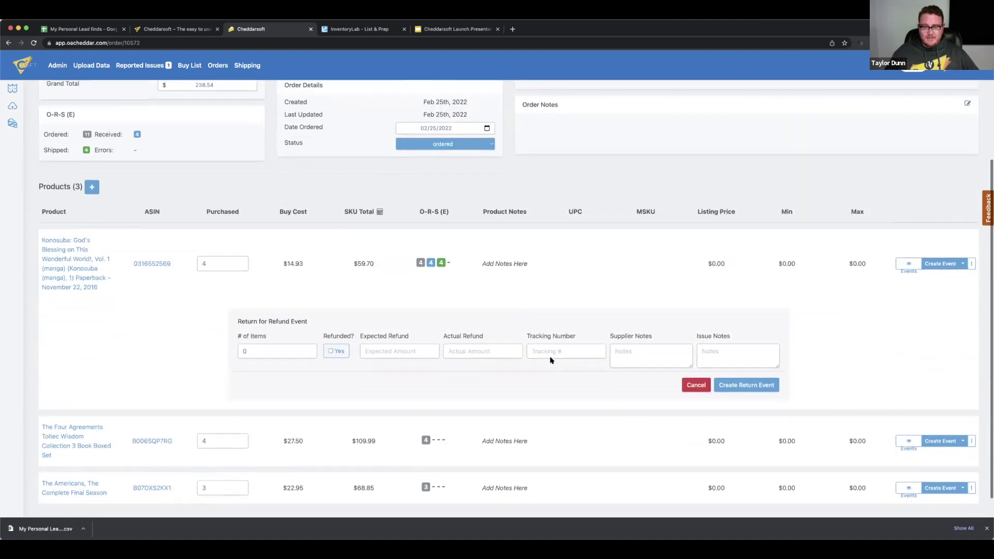
left_click(552, 350)
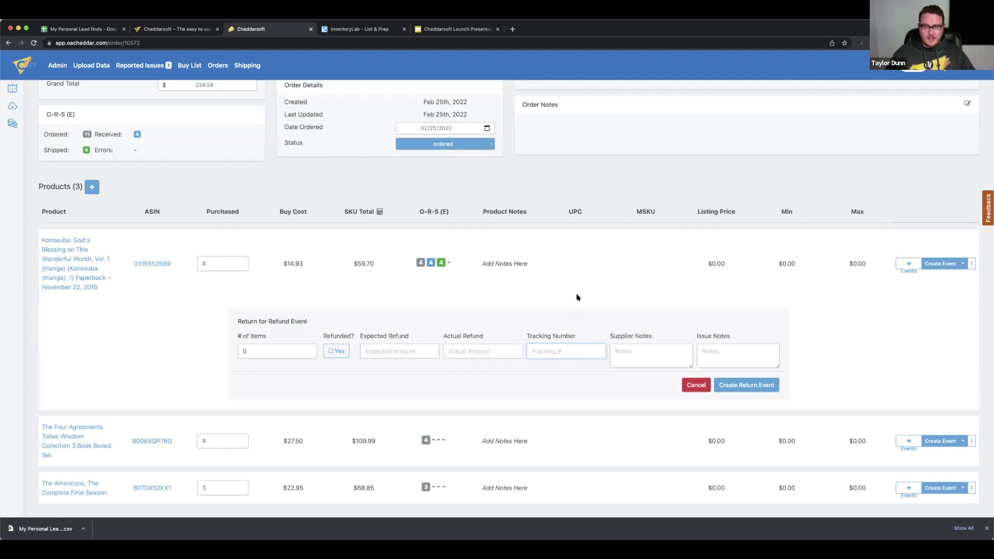
scroll(578, 297, "up", 1)
scroll(578, 297, "up", 3)
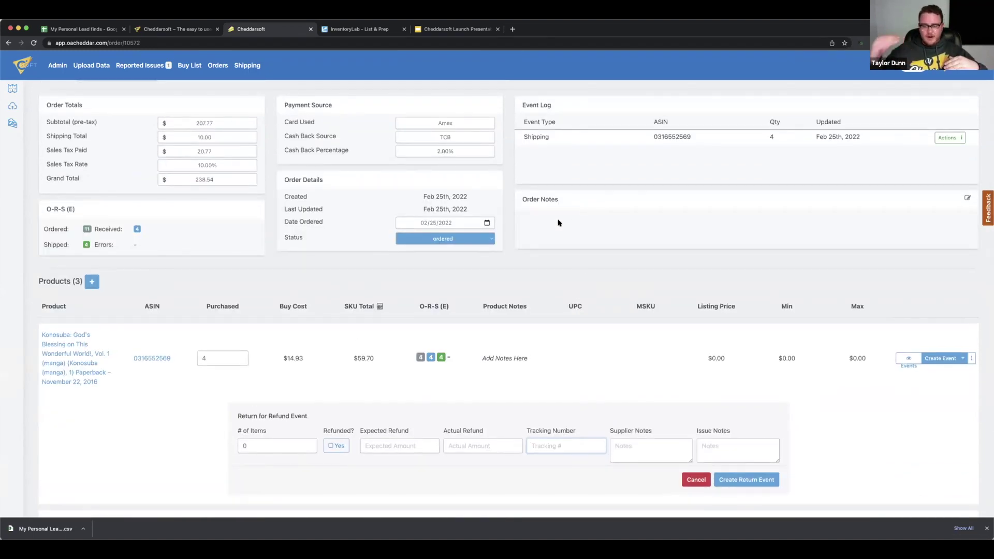
Begin writing the return's issue notes and edit the Konosuba order notes
left_click(716, 446)
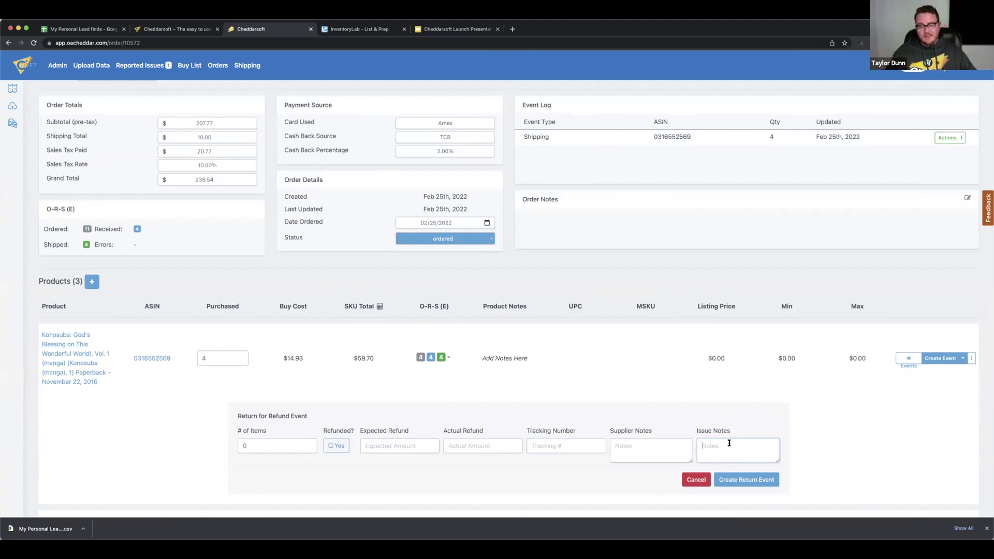
left_click(547, 218)
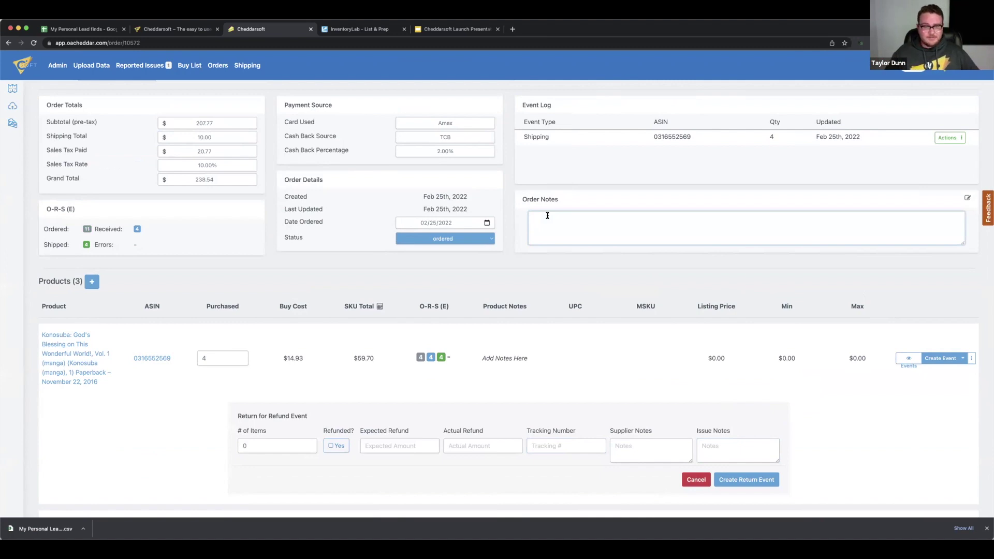
scroll(547, 216, "up", 2)
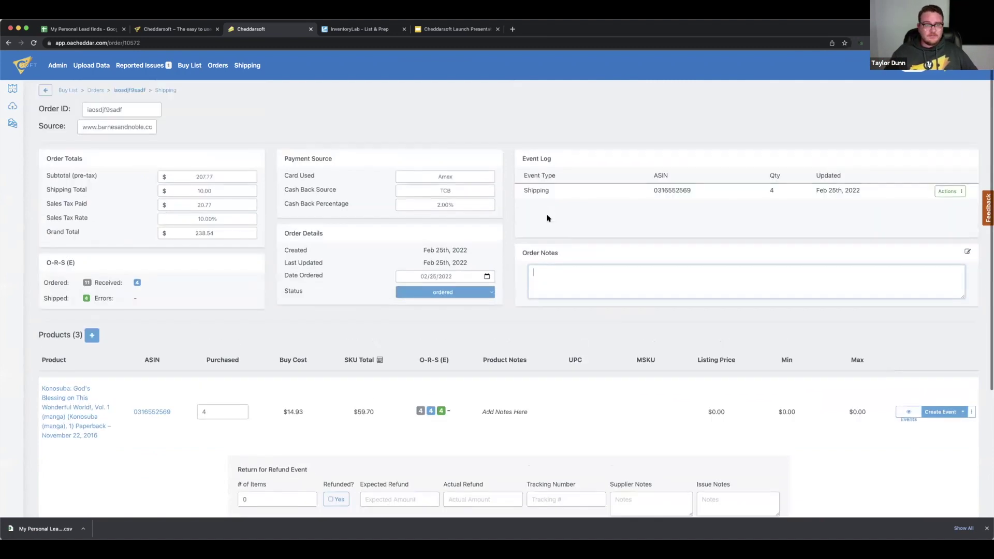
Export the 247-item 2/25/22 shipping batch as a CSV, then move over to InventoryLab
left_click(247, 65)
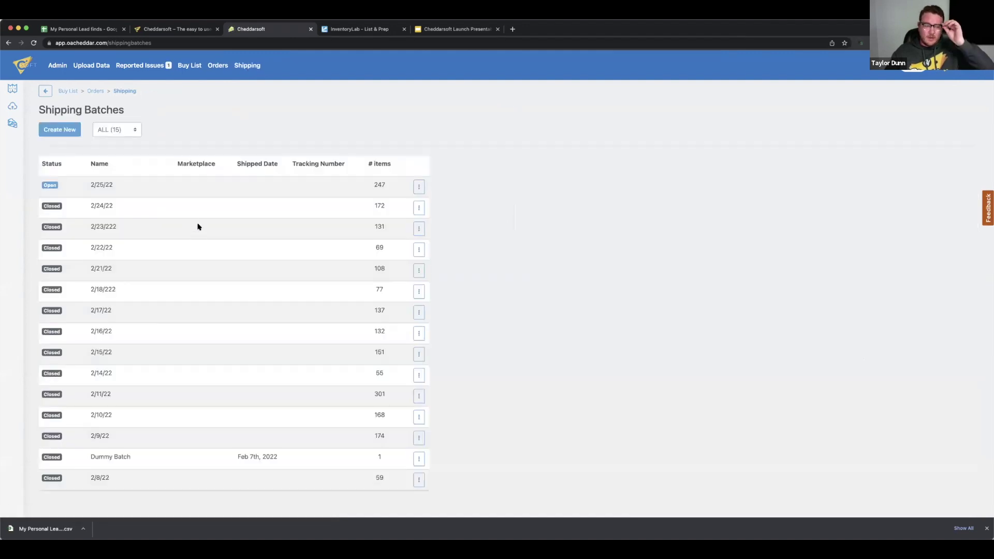
left_click(417, 188)
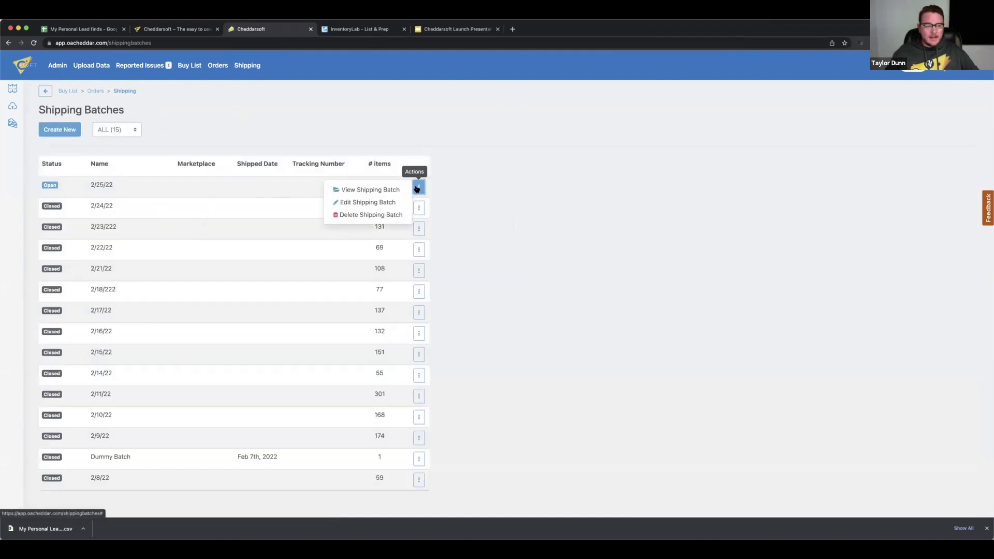
left_click(381, 191)
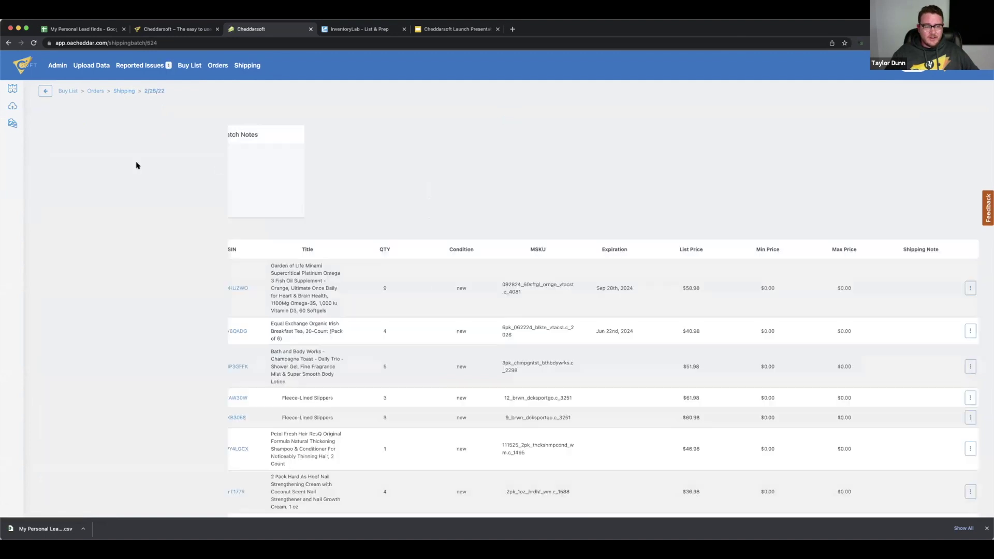
left_click(144, 110)
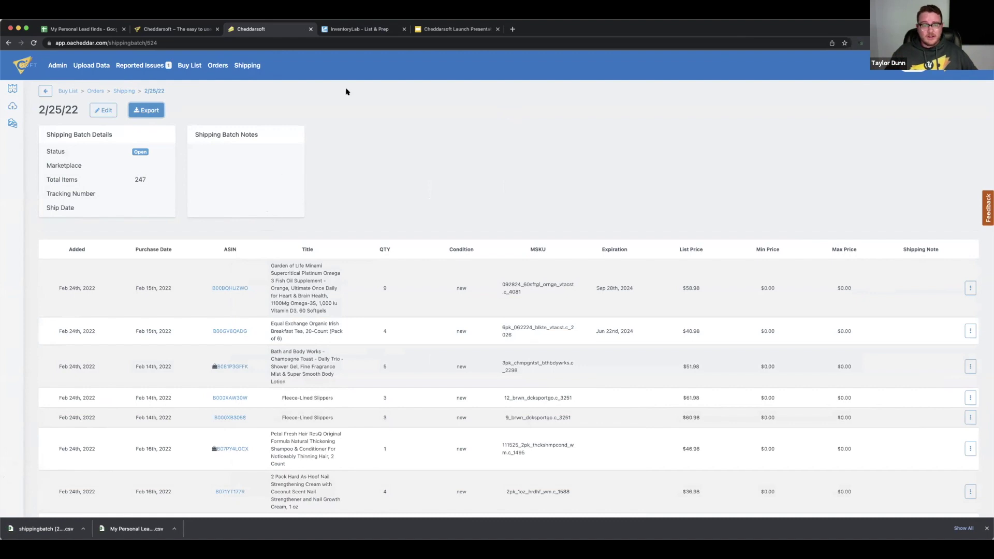
left_click(364, 30)
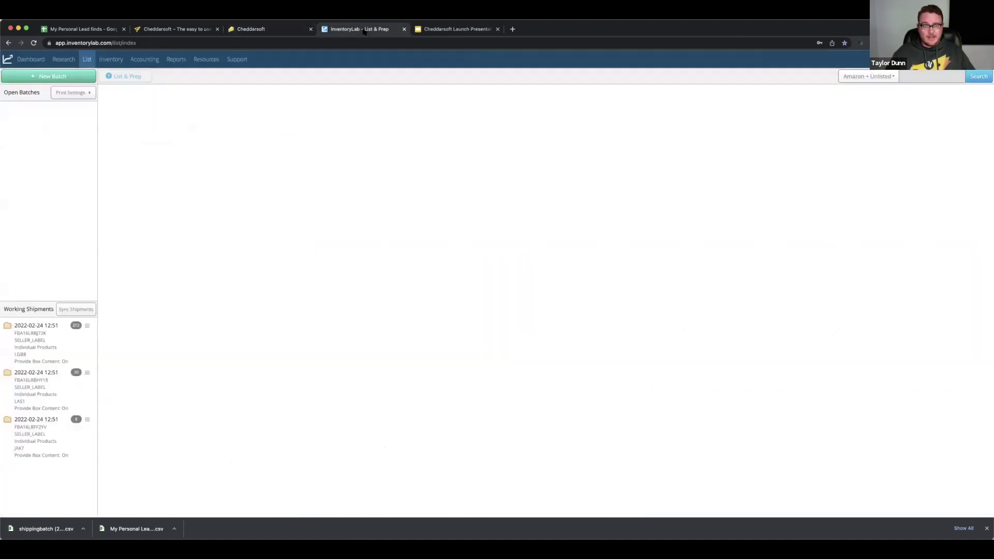
Start an InventoryLab new batch, cancel the buy list file chooser, and return to Cheddarsoft's 2/25/22 batch
left_click(81, 78)
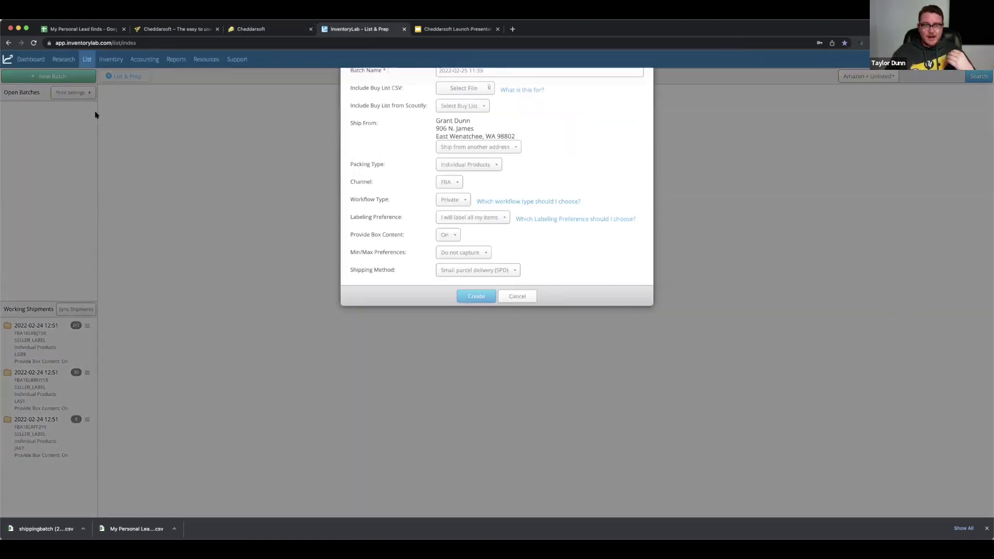
left_click(464, 136)
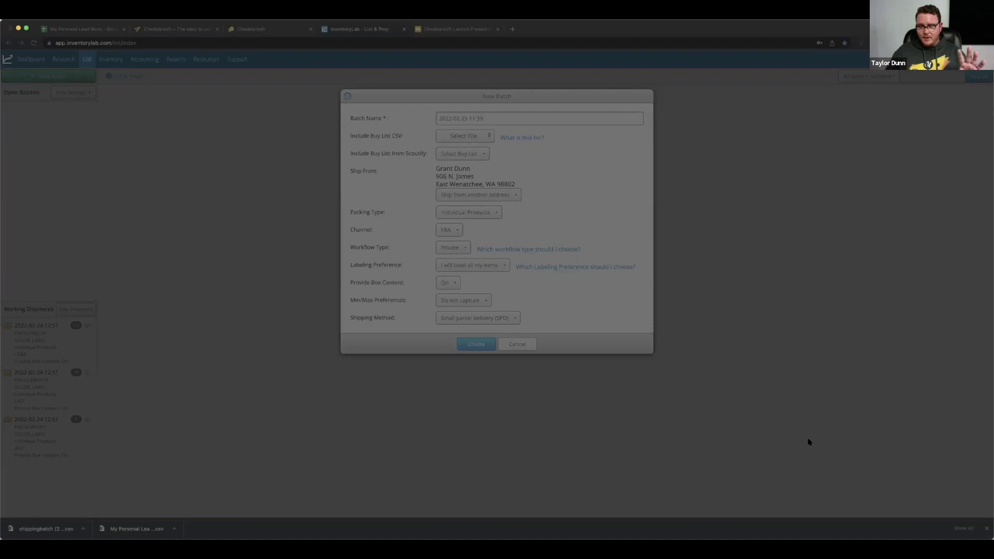
key("Escape")
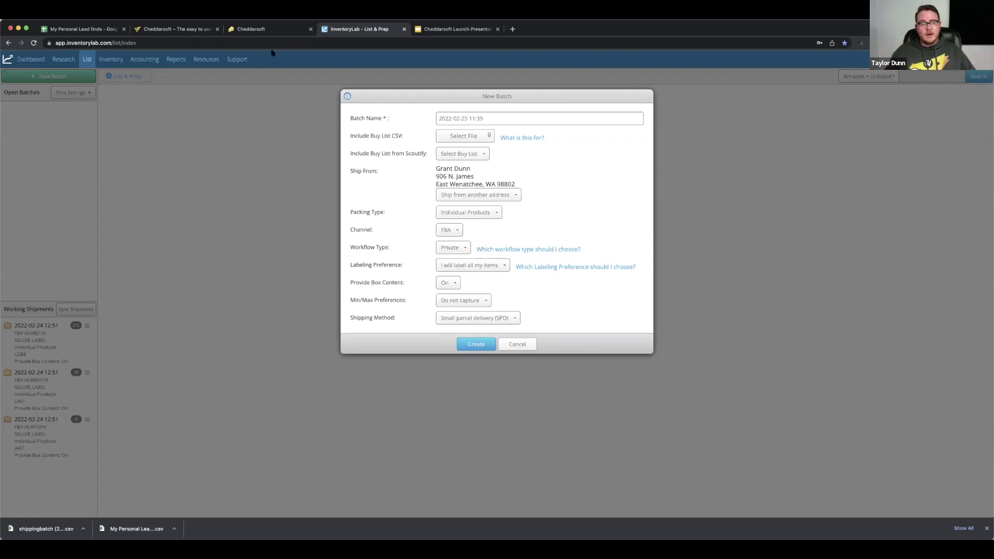
left_click(271, 29)
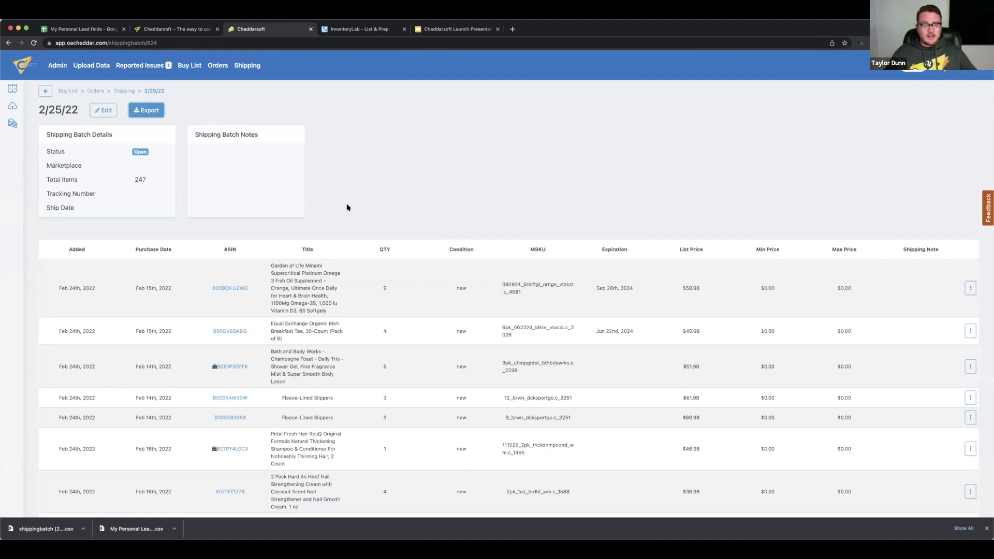
Show the Smart Data Buy List of 19 leads dated Feb 25th, 2022
left_click(12, 88)
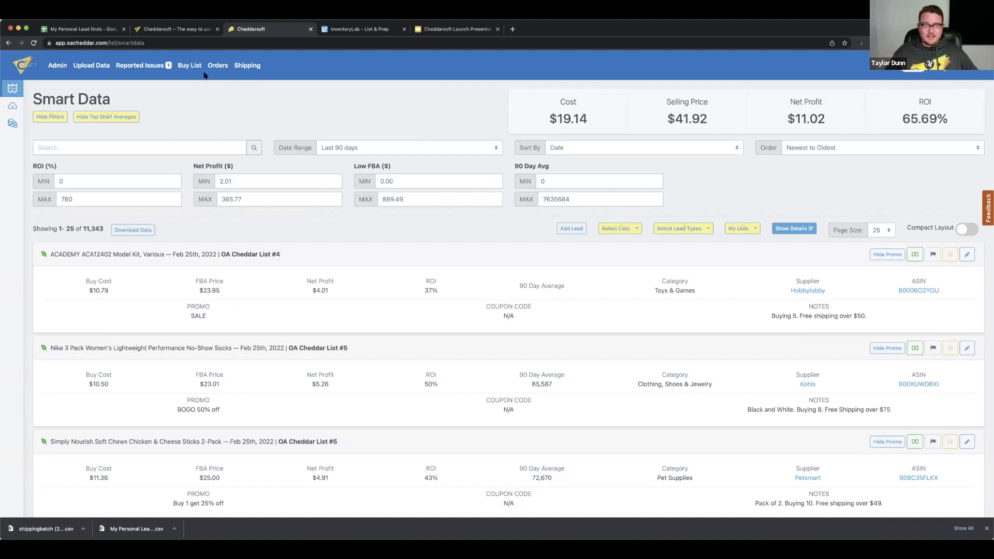
left_click(188, 65)
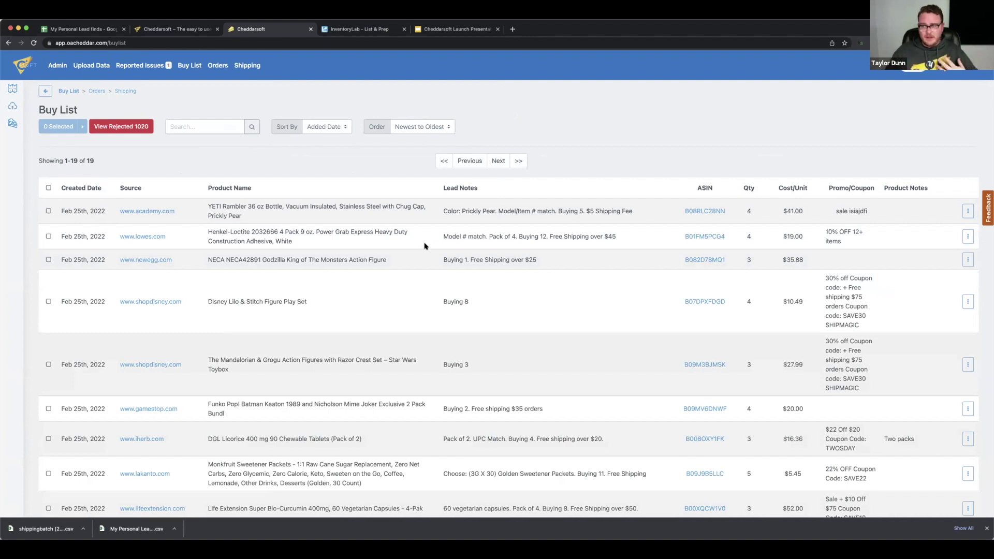
Create an order from the YETI Rambler lead: 4 units at $41.00, totalling $164.00
left_click(49, 211)
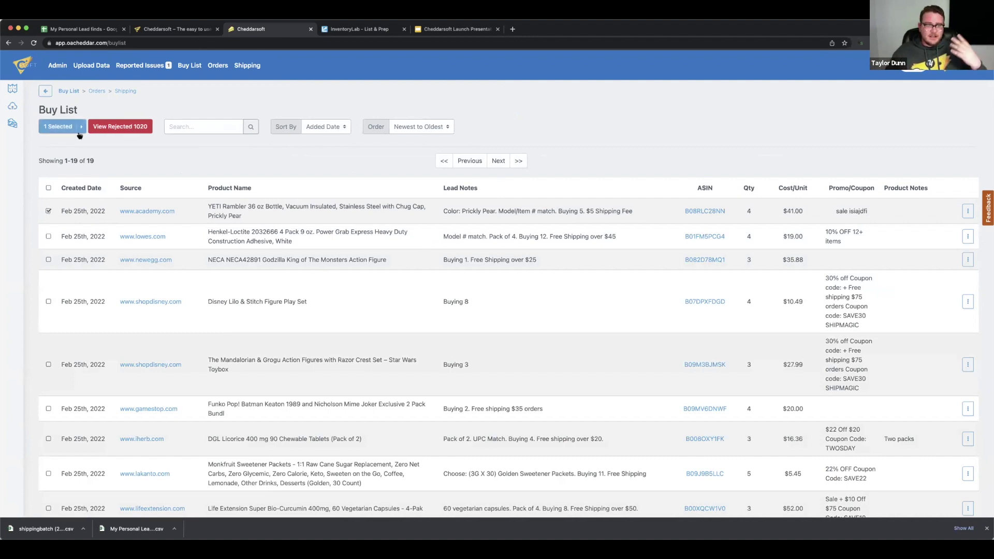
left_click(82, 126)
left_click(120, 128)
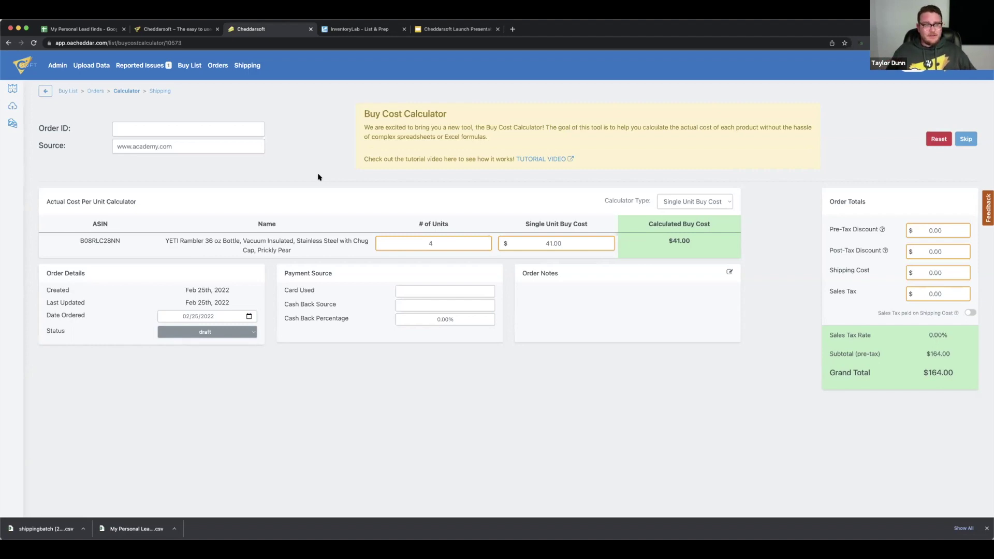
Review the Cheddarsoft home page intro video, then return to Smart Data and InventoryLab's New Batch form
left_click(21, 67)
scroll(105, 250, "down", 8)
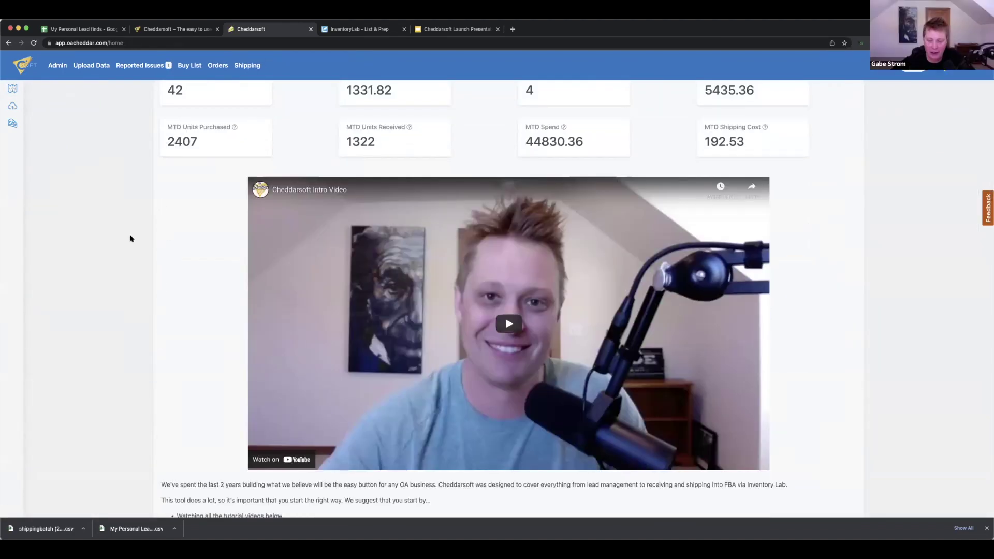
scroll(130, 238, "down", 2)
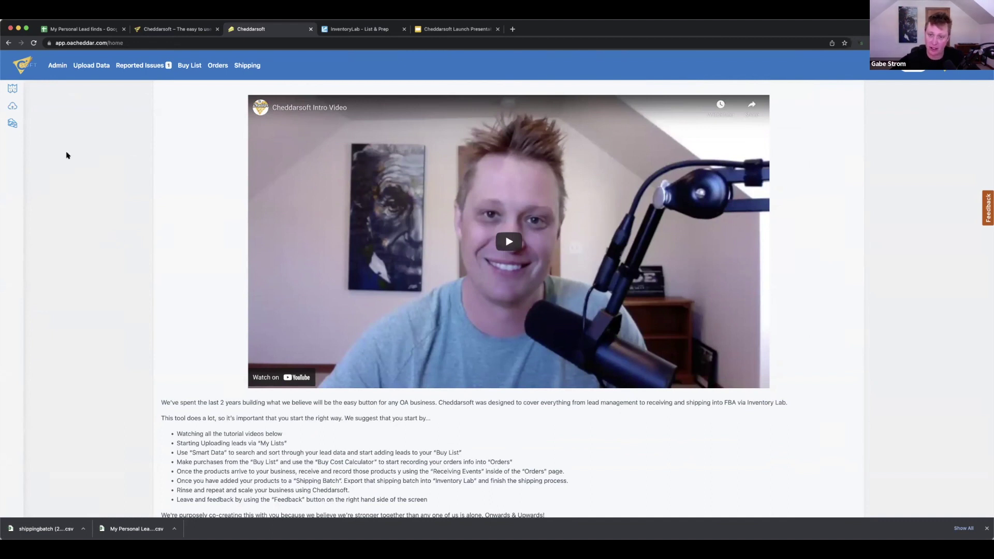
left_click(13, 88)
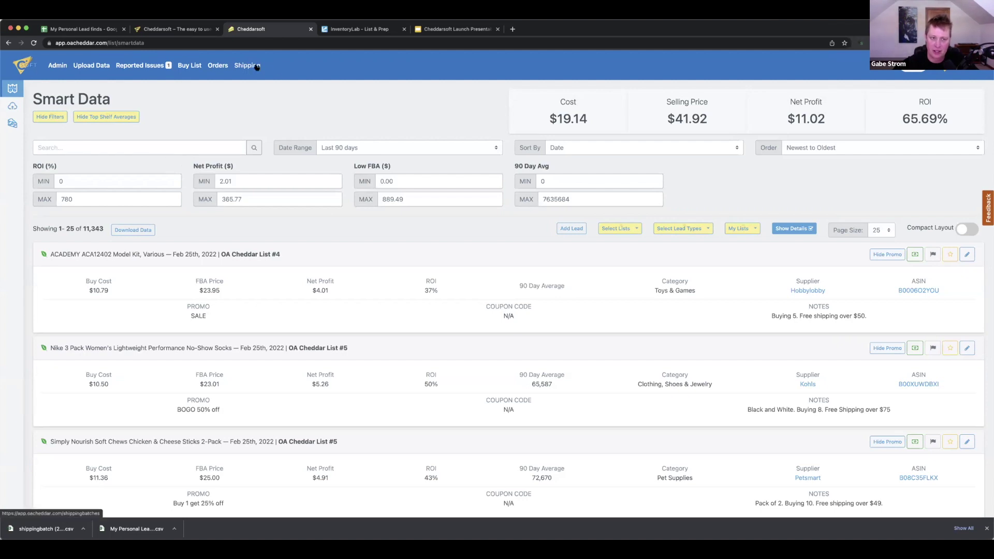
left_click(339, 30)
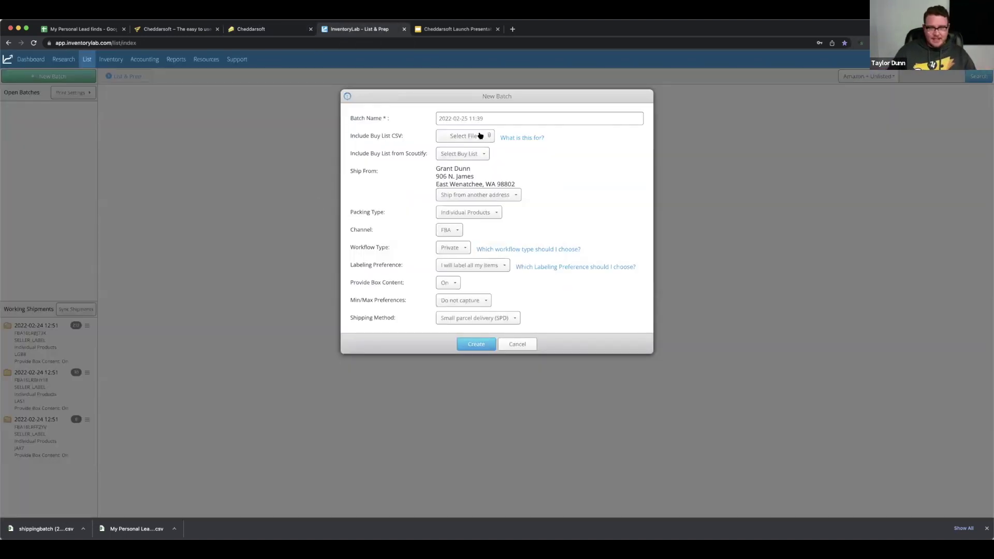
Attach the exported shippingbatch CSV as the New Batch's buy list file
left_click(477, 136)
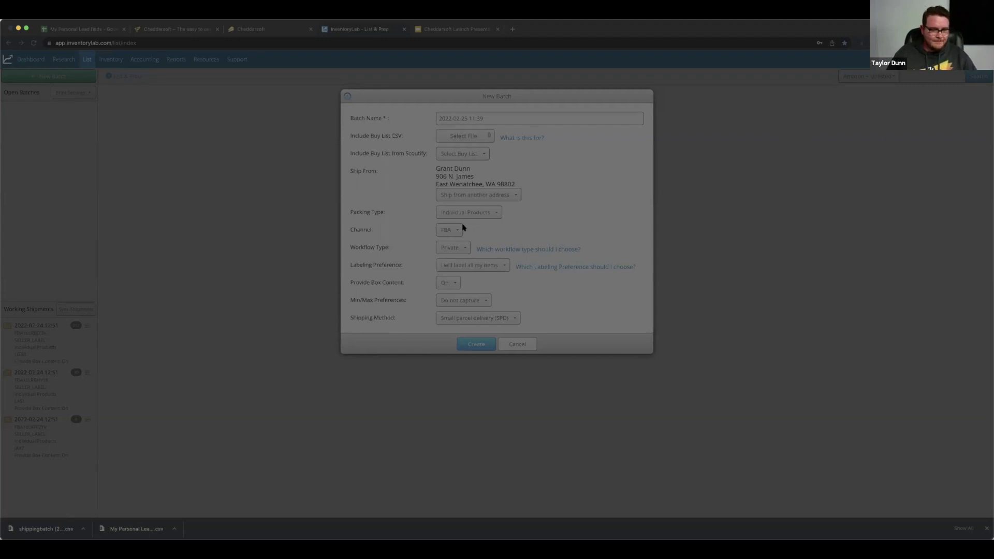
left_click(607, 364)
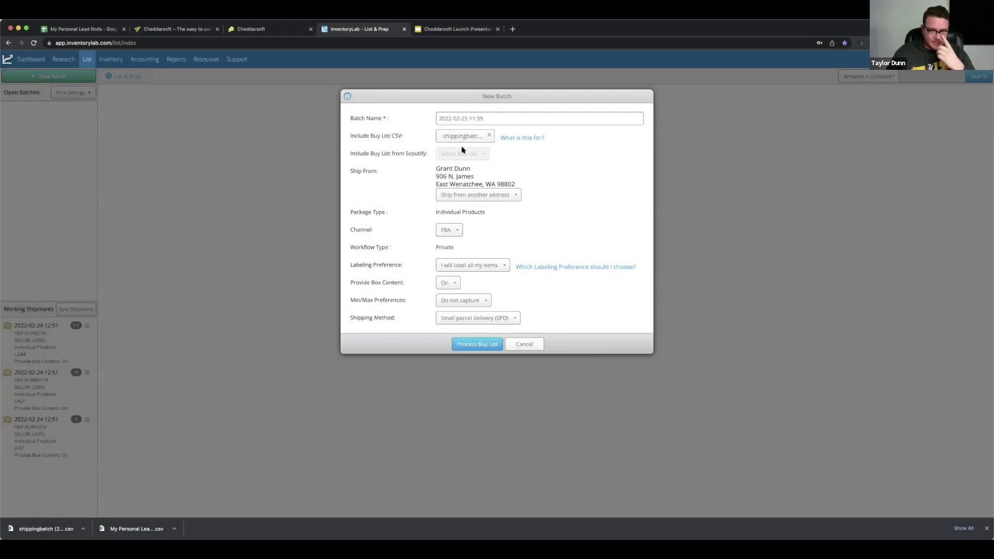
Process the buy list with the default column mapping, yielding 54 MSKUs flagged 'Already in Inventory'
left_click(476, 345)
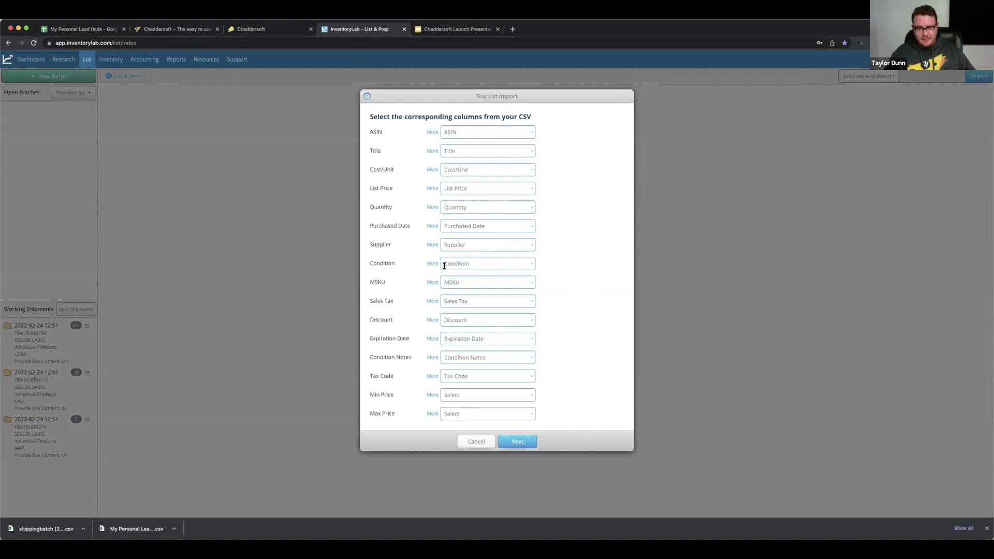
left_click(515, 443)
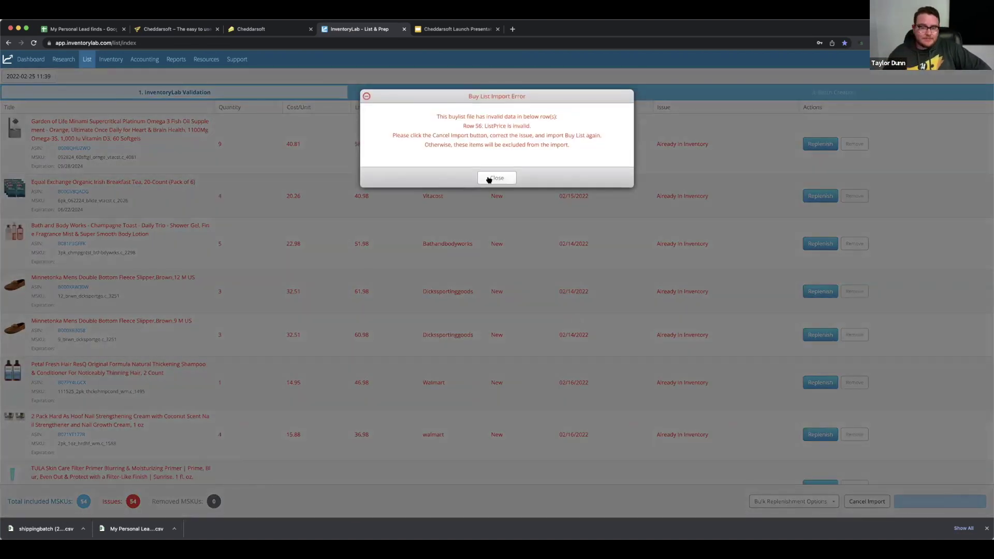
Dismiss the import error message and look through the validation list
left_click(489, 179)
scroll(433, 257, "down", 10)
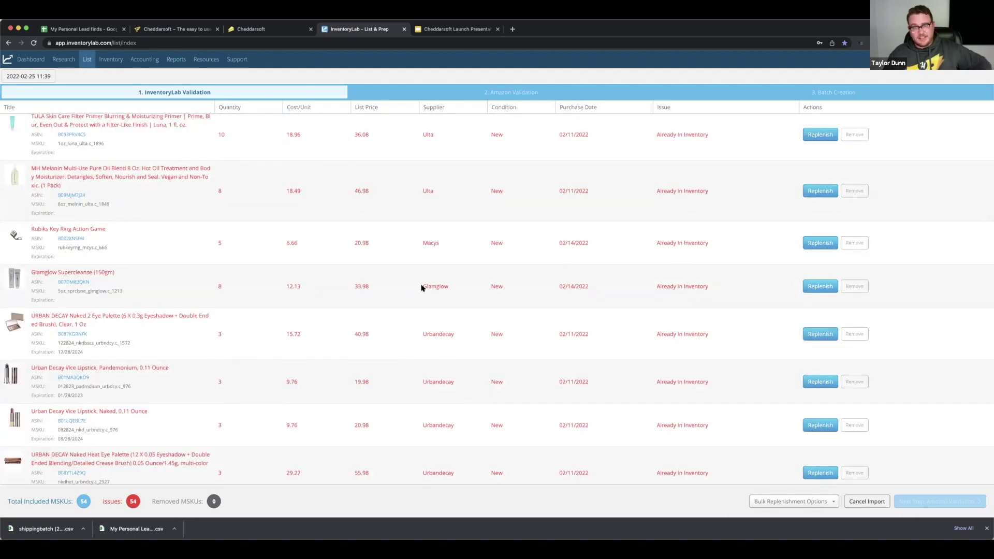
scroll(420, 288, "down", 1)
scroll(421, 288, "down", 5)
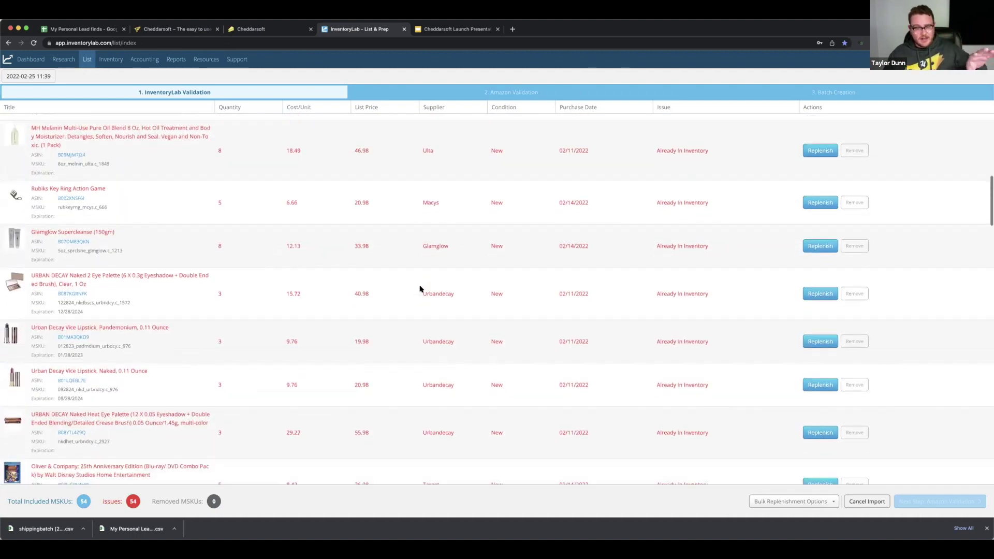
scroll(714, 368, "down", 10)
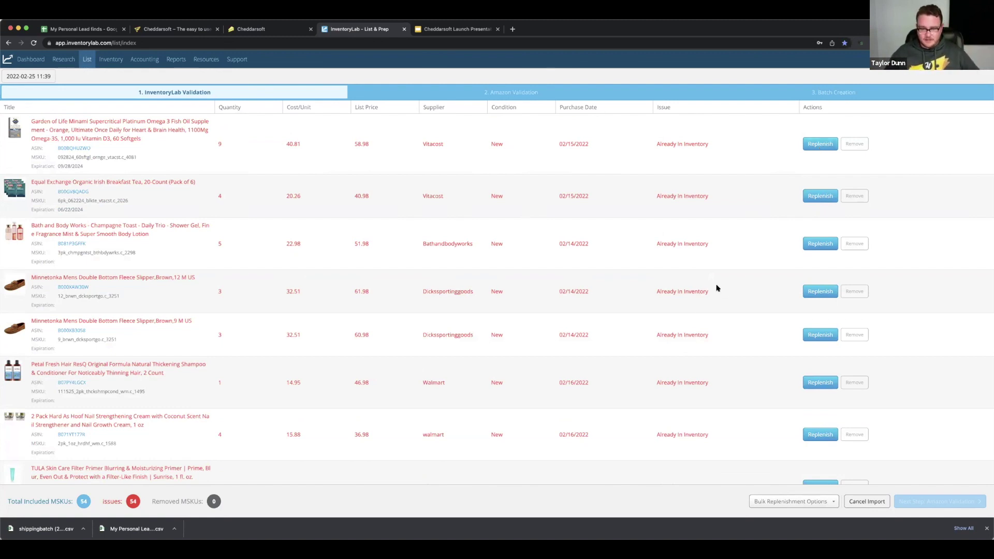
scroll(701, 304, "down", 3)
scroll(701, 304, "down", 1)
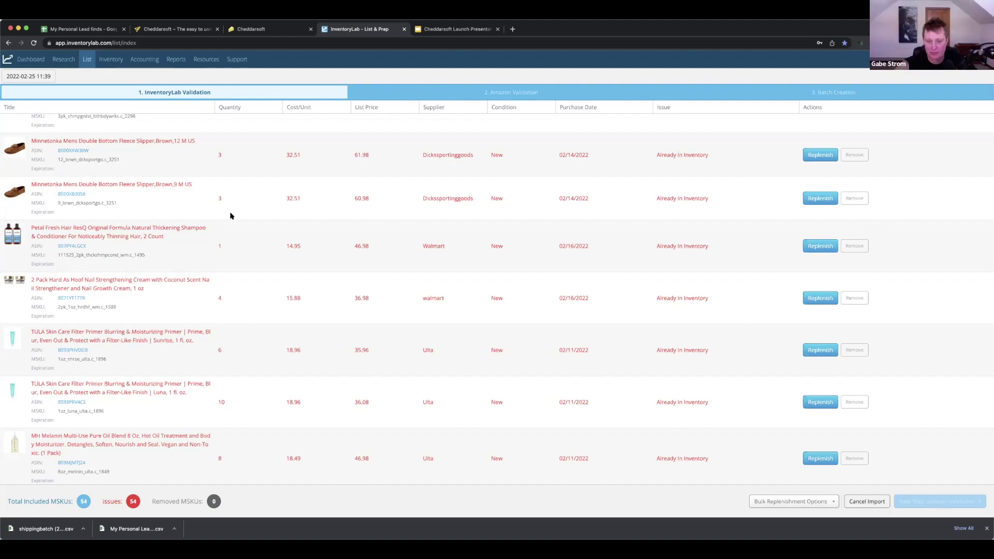
Go back to Cheddarsoft's Smart Data page listing 11,343 leads from the last 90 days
left_click(239, 30)
left_click(359, 29)
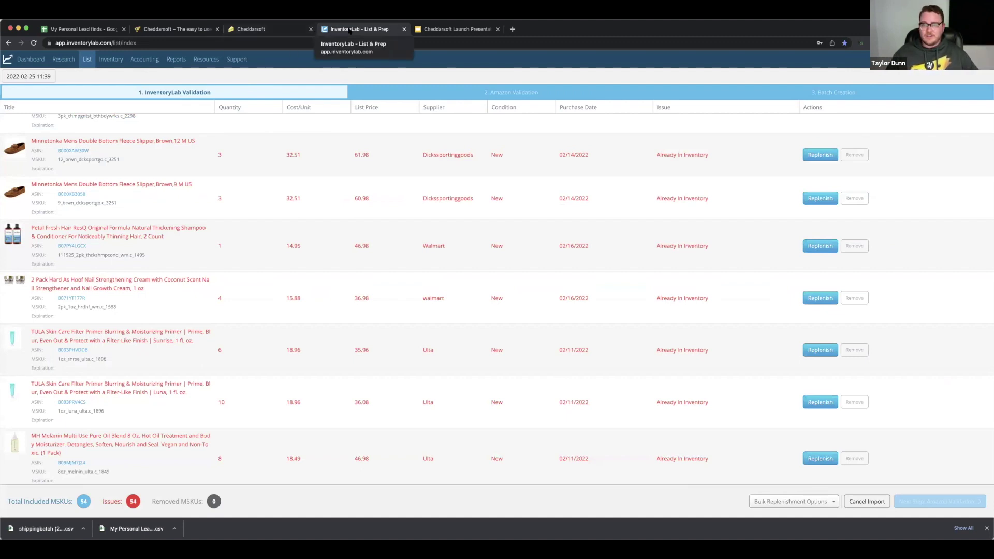
left_click(279, 30)
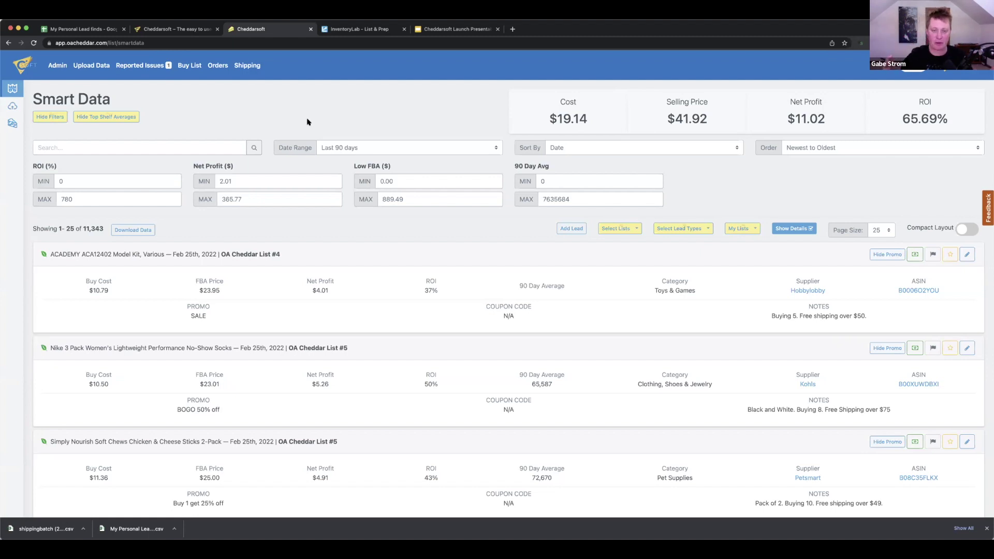
Leave the date range unchanged and open the Christmas Chunks 2019 list from OA Cheddar Lists
left_click(486, 148)
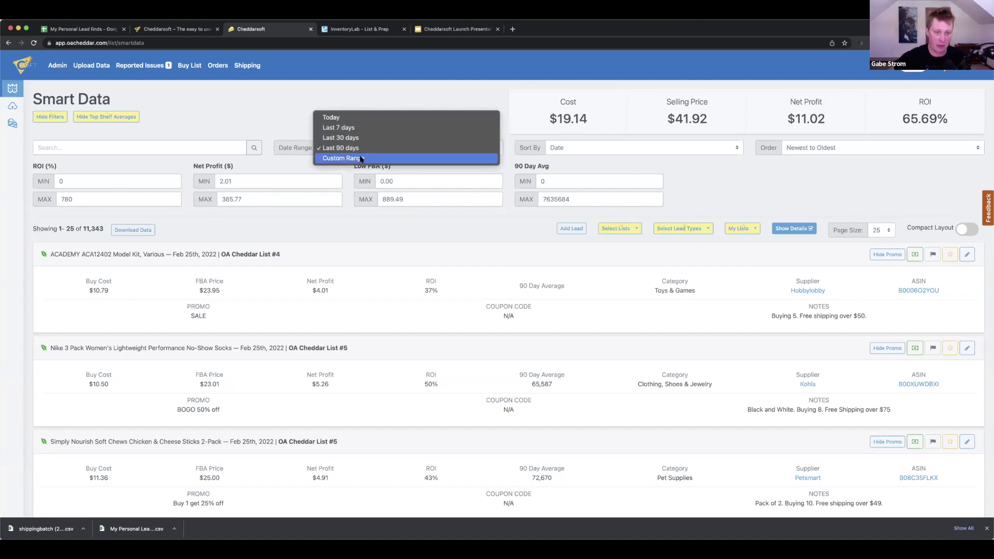
left_click(369, 102)
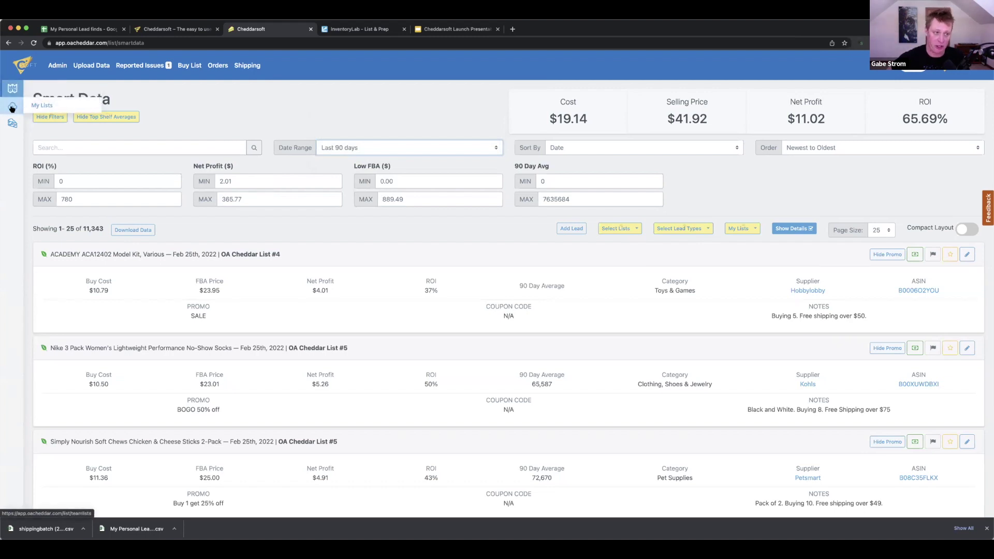
left_click(12, 108)
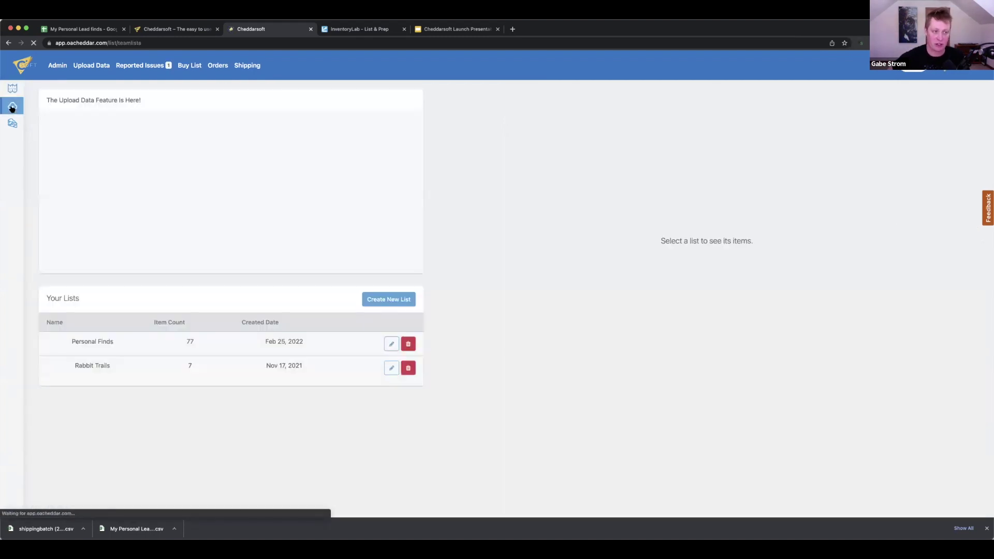
mouse_move(14, 125)
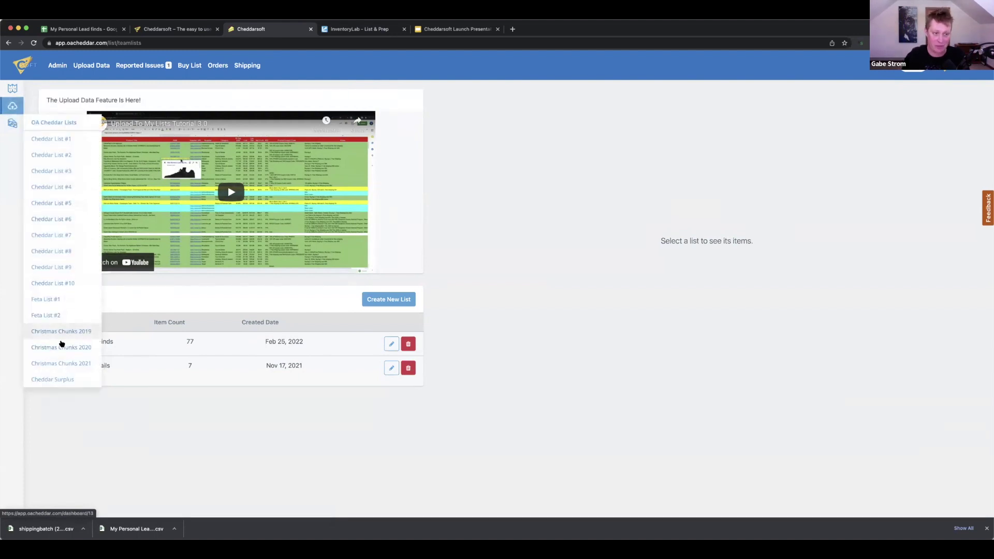
left_click(58, 333)
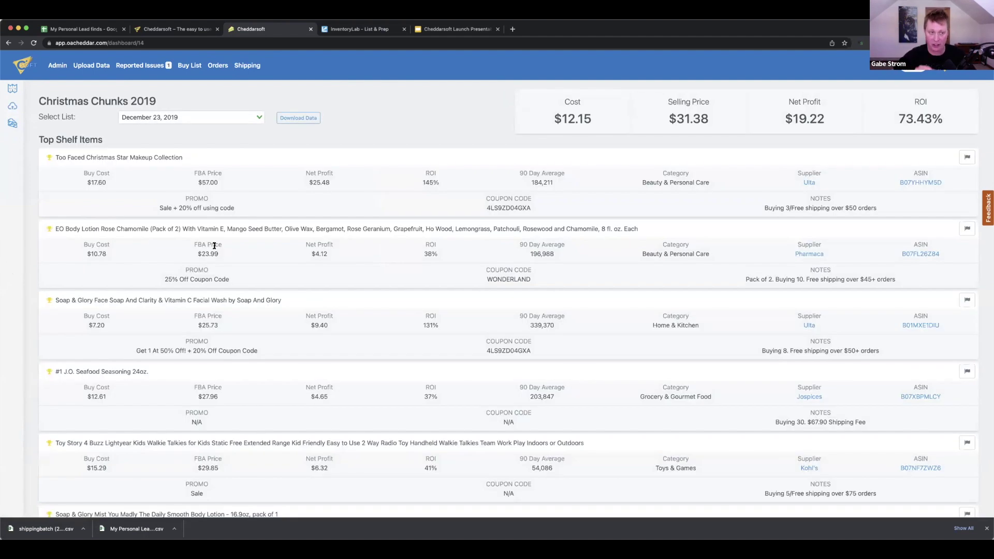
Close the downloads bar and return to the Smart Data leads
scroll(215, 246, "down", 5)
scroll(214, 247, "up", 3)
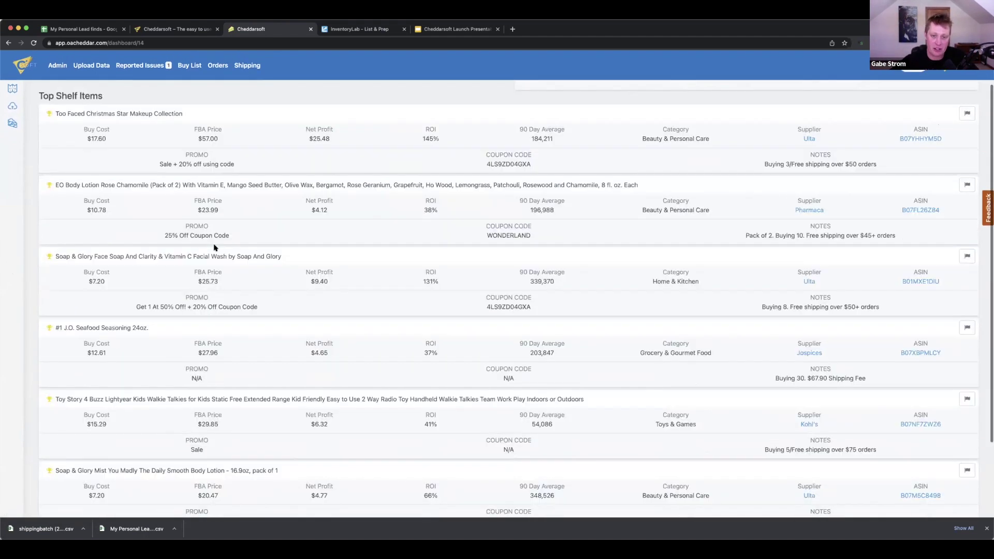
scroll(214, 247, "up", 1)
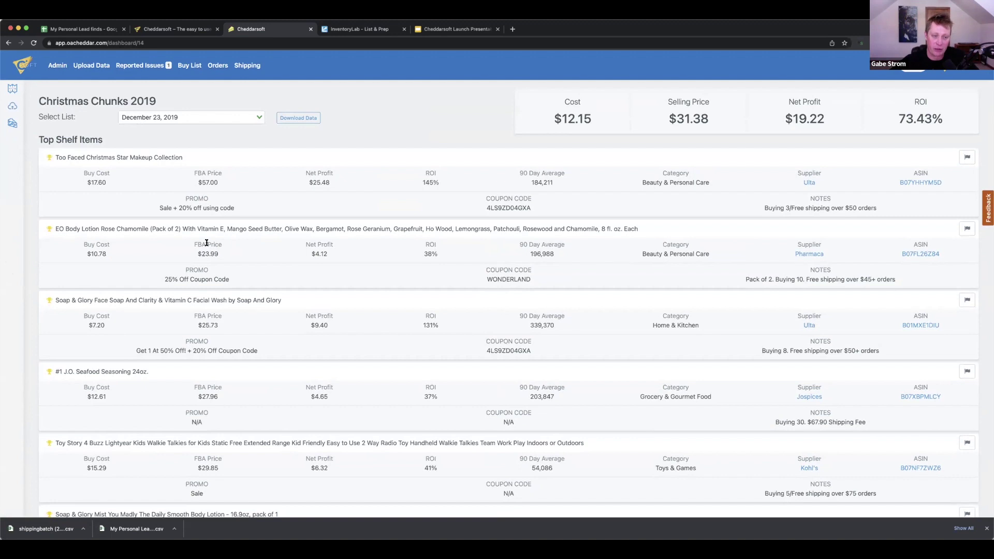
left_click(987, 529)
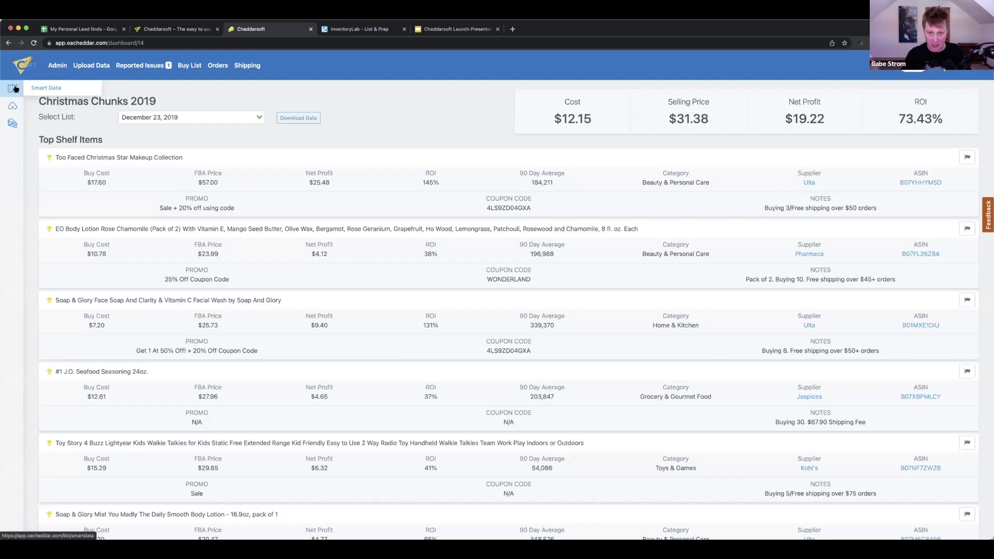
left_click(14, 89)
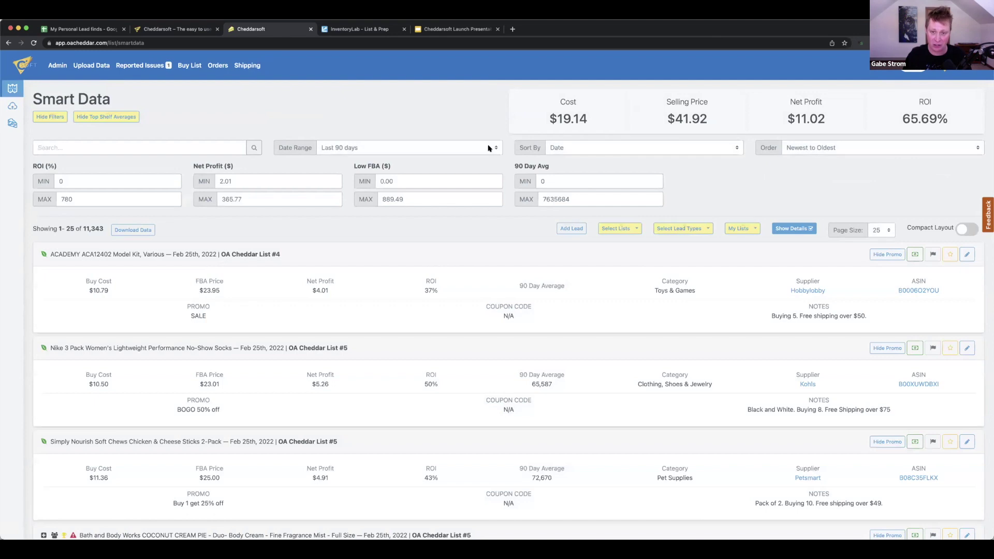
Set Date Range to Custom Range with a start date of 01/01/2021
left_click(486, 148)
left_click(348, 158)
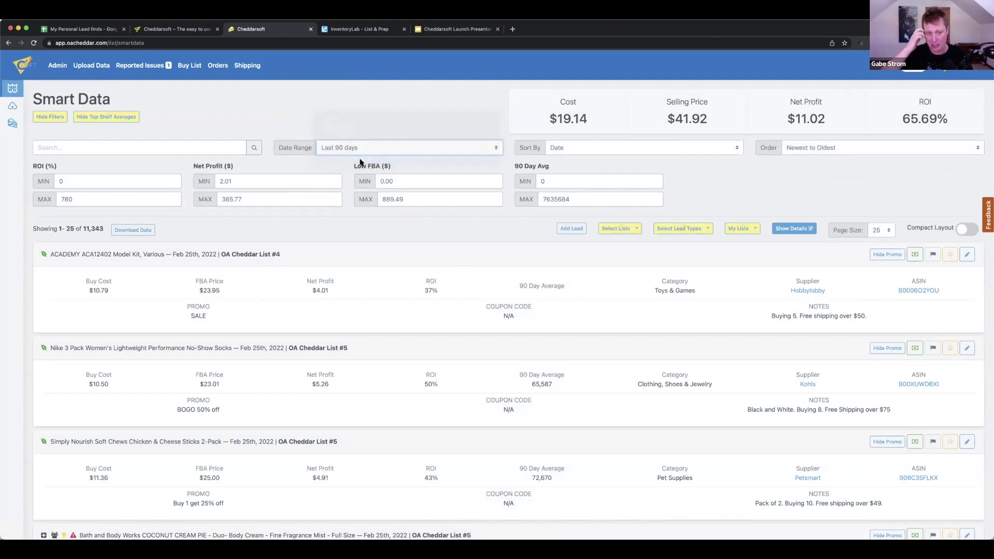
left_click(494, 170)
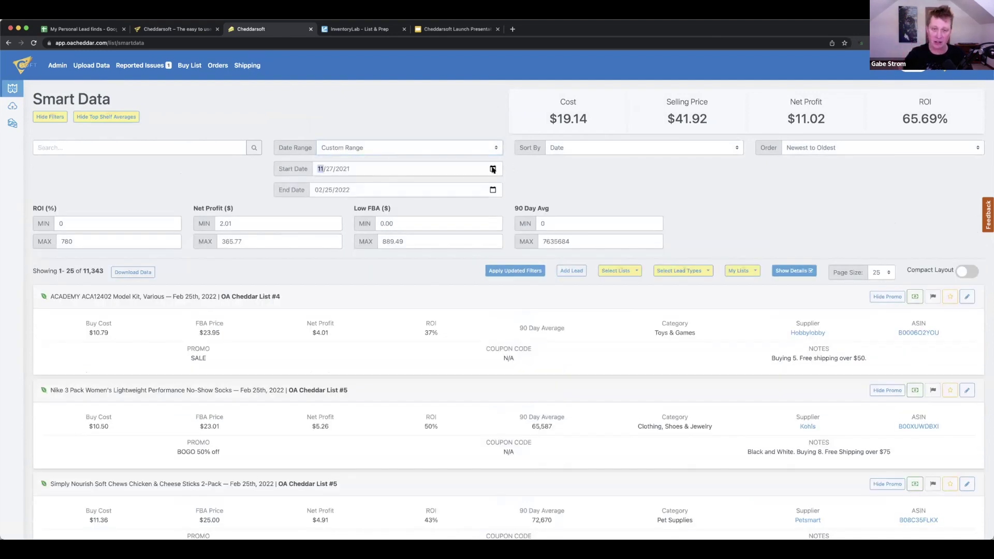
left_click(355, 186)
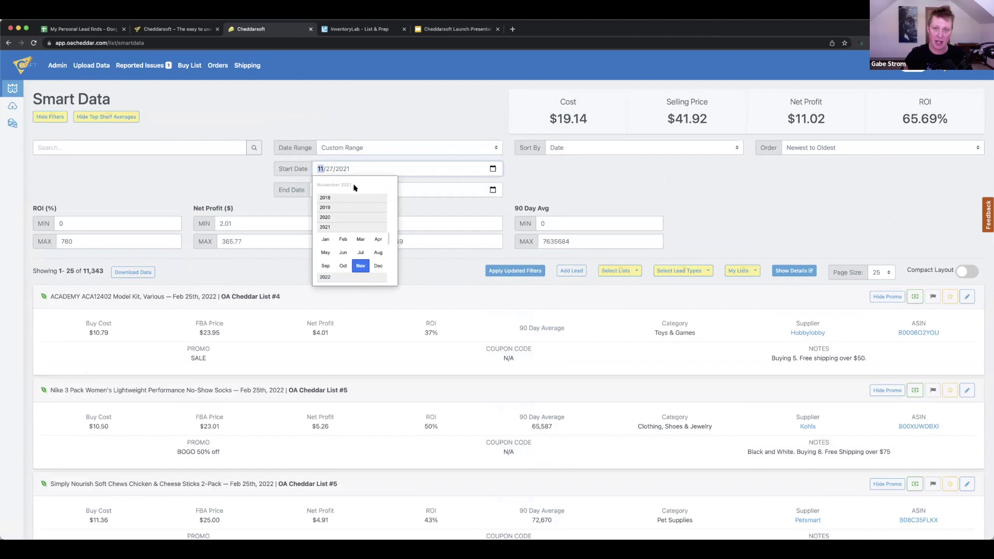
left_click(328, 237)
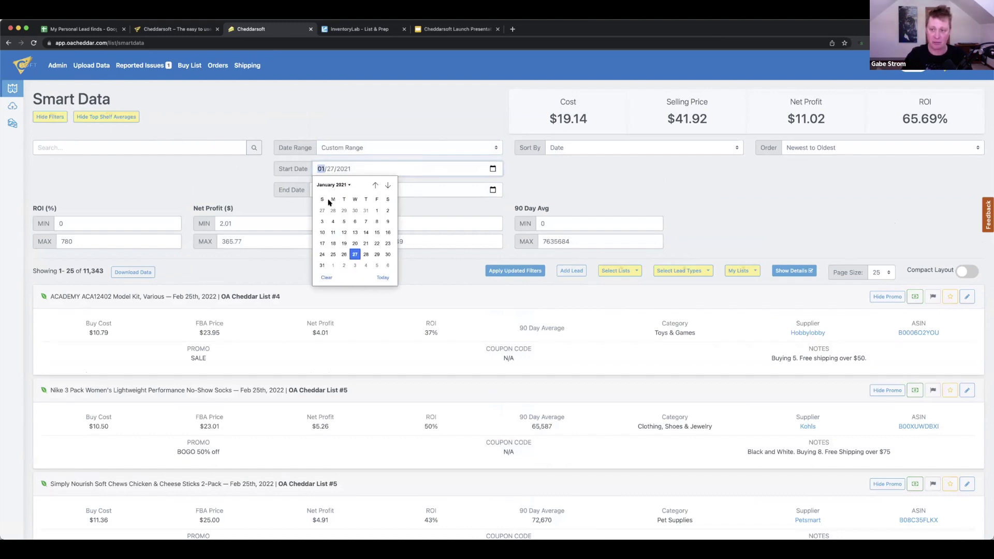
left_click(376, 210)
Set the end date to 12/31/2022 and apply the custom date range
left_click(369, 192)
left_click(492, 190)
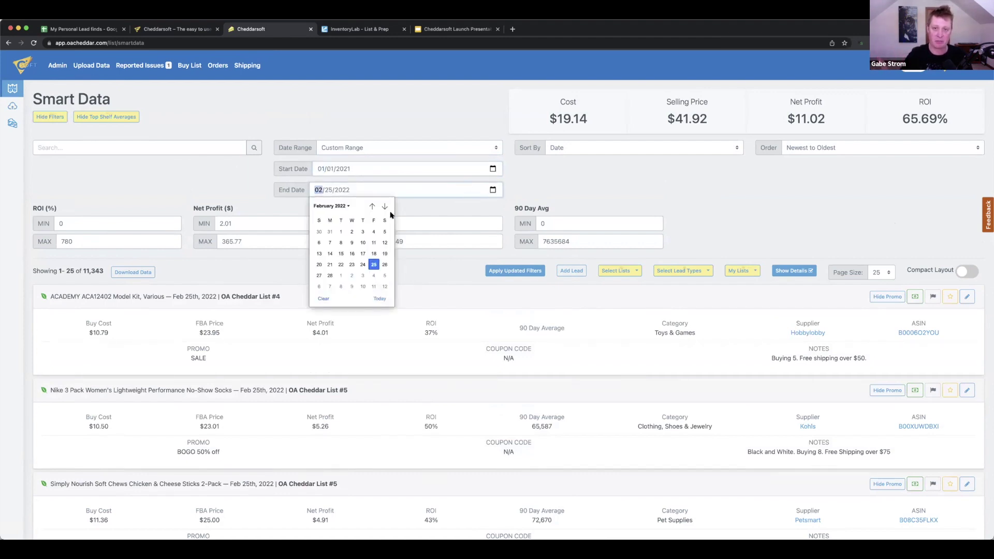
left_click(344, 205)
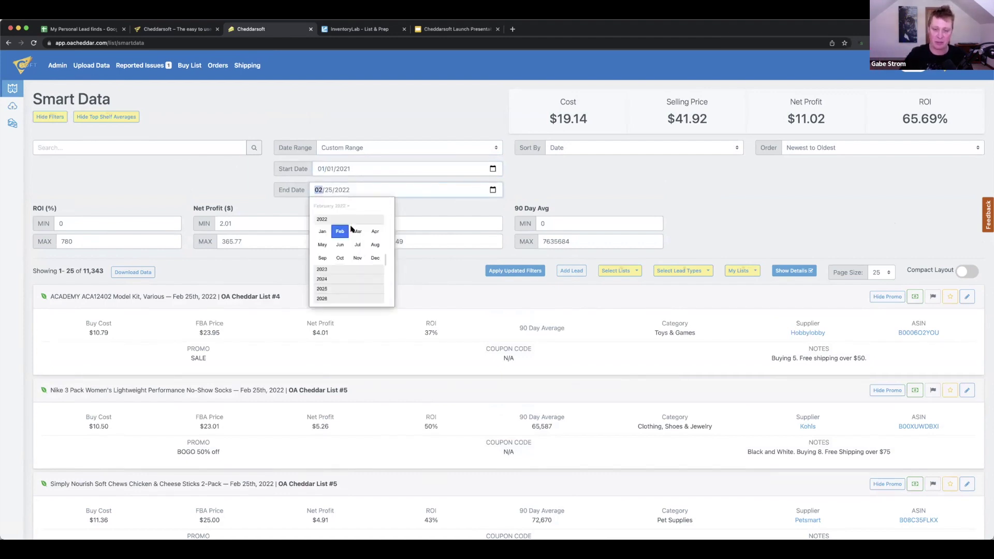
left_click(370, 258)
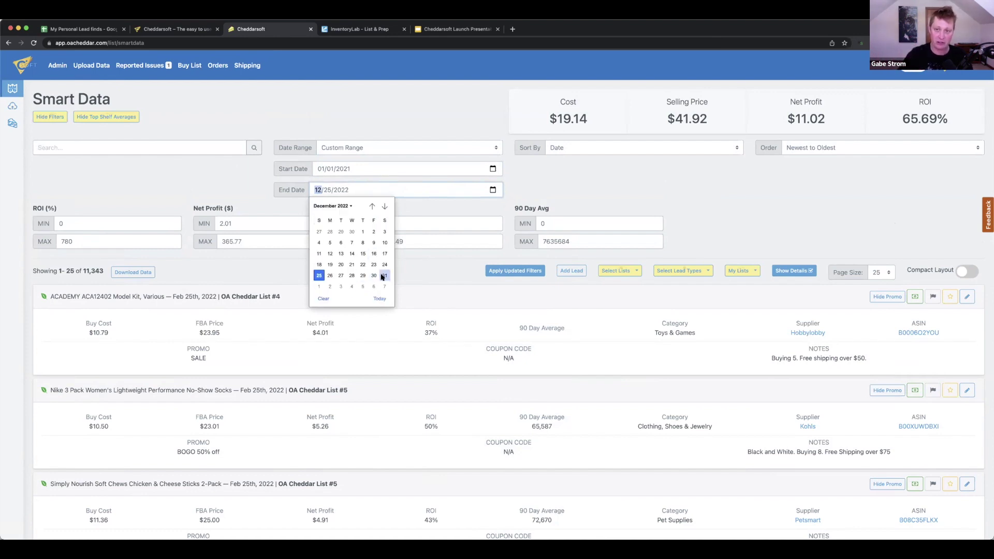
left_click(382, 276)
left_click(264, 185)
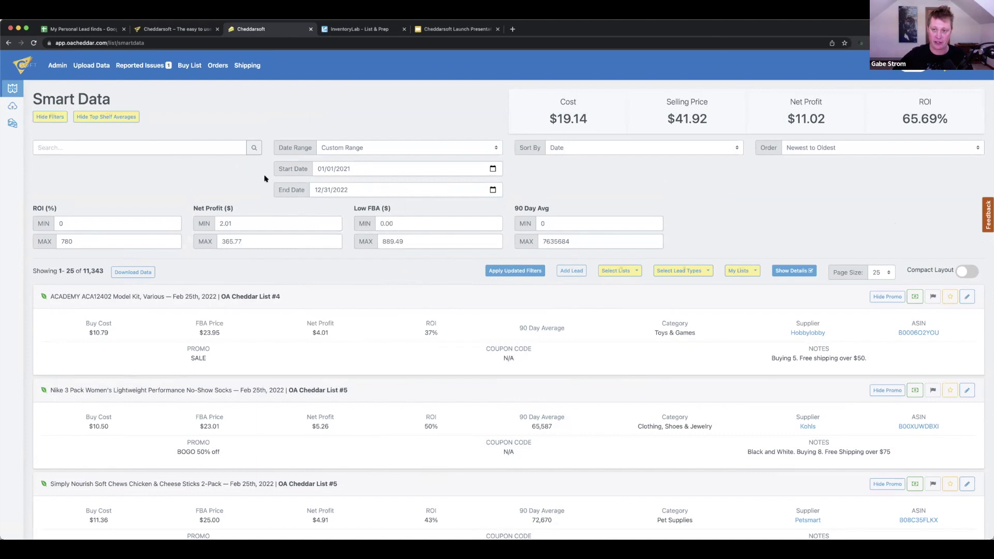
left_click(258, 146)
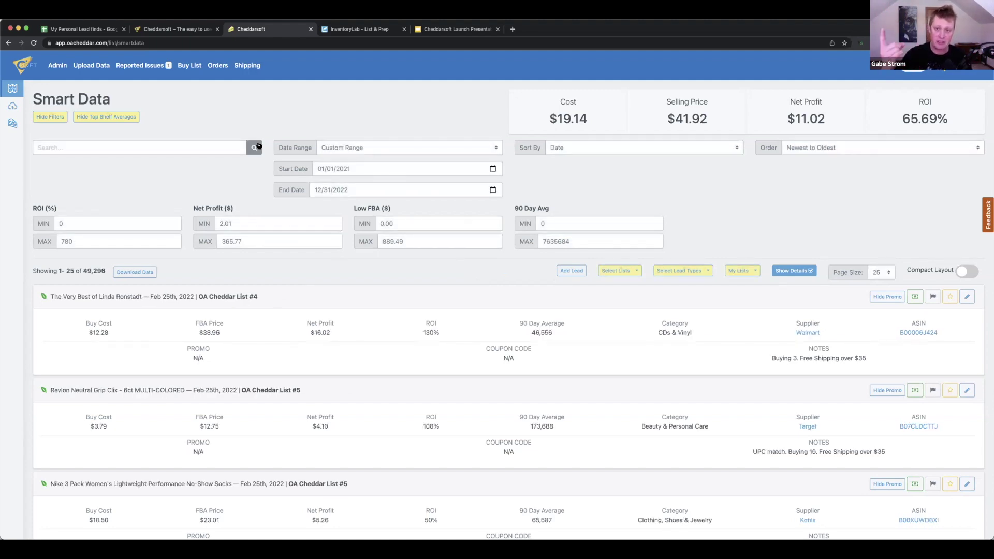
Once the 49,296 filtered leads load, place the cursor in the Search box
left_click(172, 150)
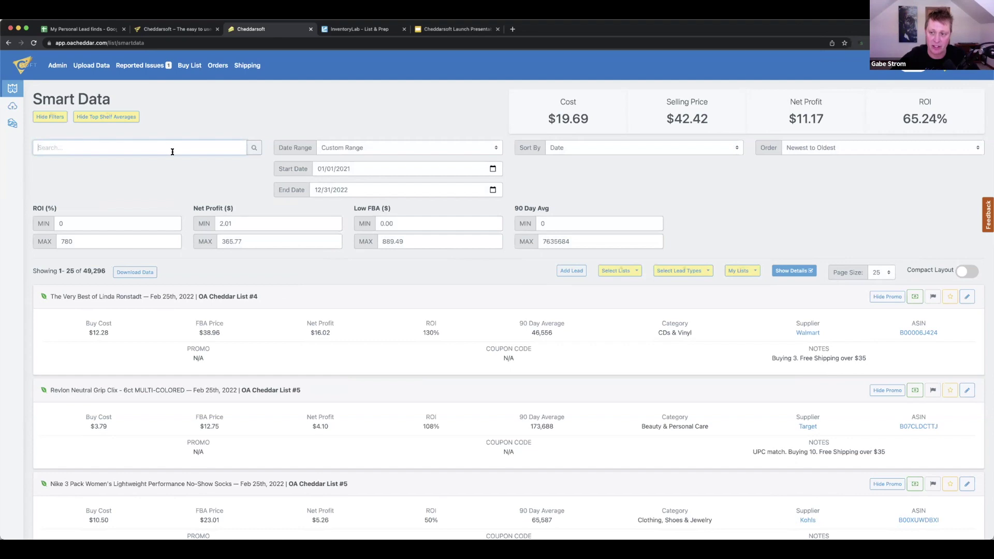
Search the leads for 'mascara' and sort the 325 results by Supplier, Z to A
type("mascara")
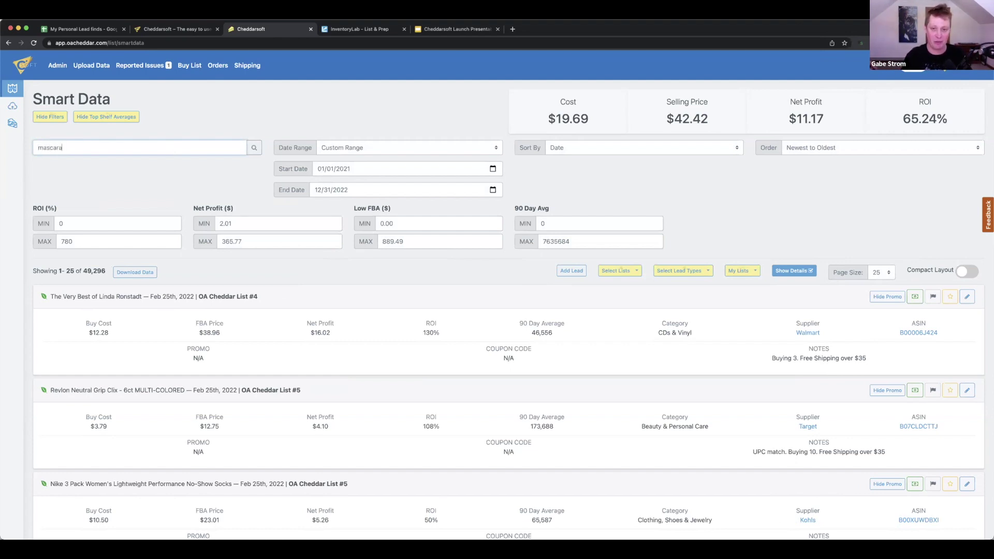
key("Return")
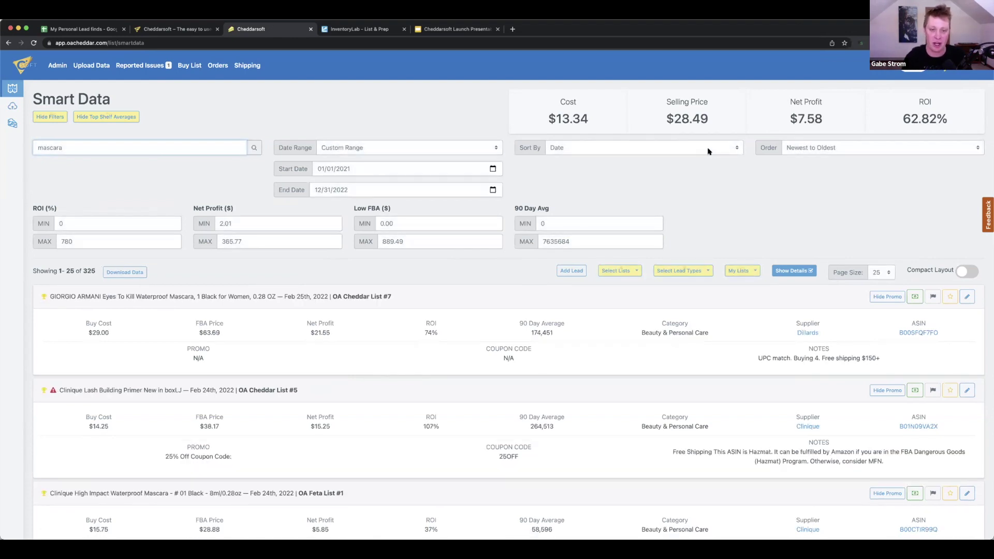
left_click(712, 151)
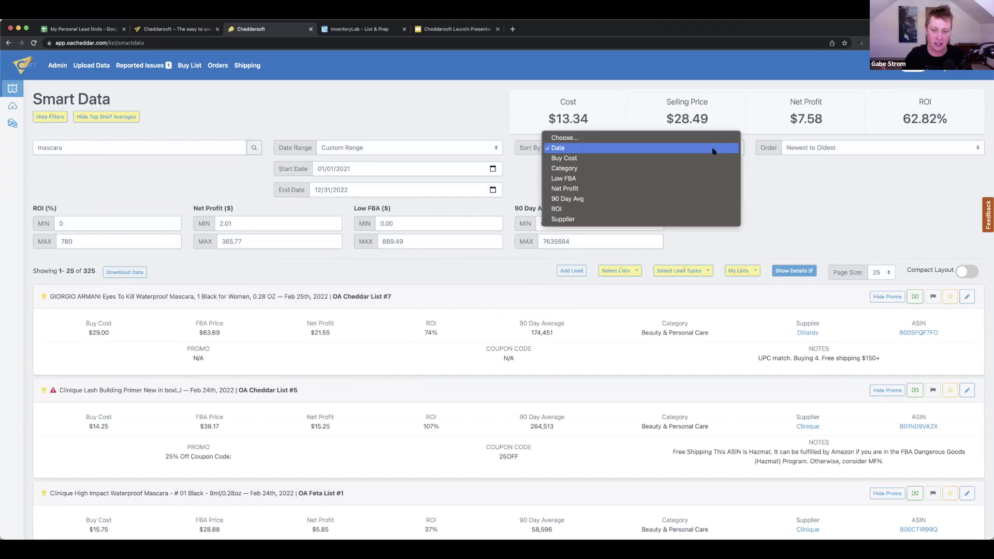
left_click(569, 219)
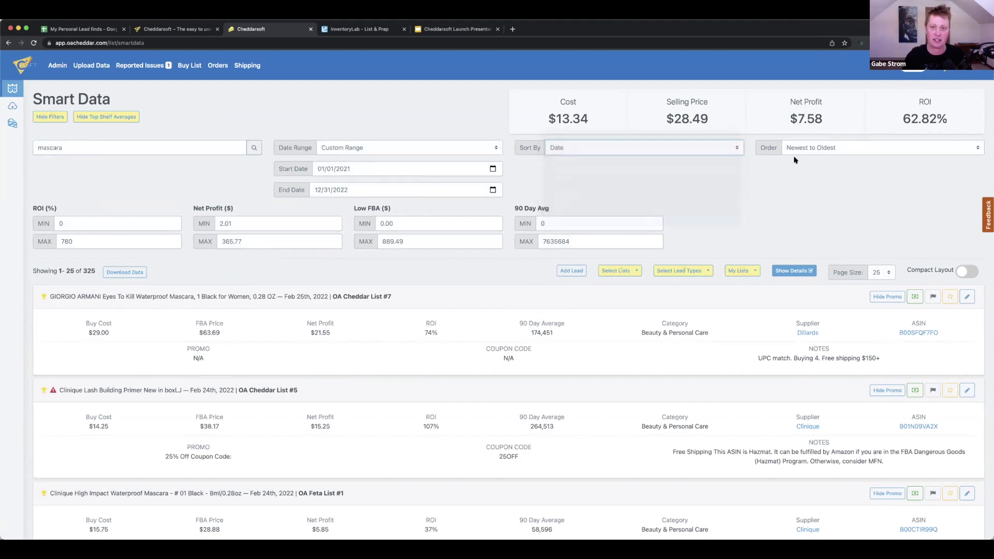
left_click(810, 144)
left_click(805, 149)
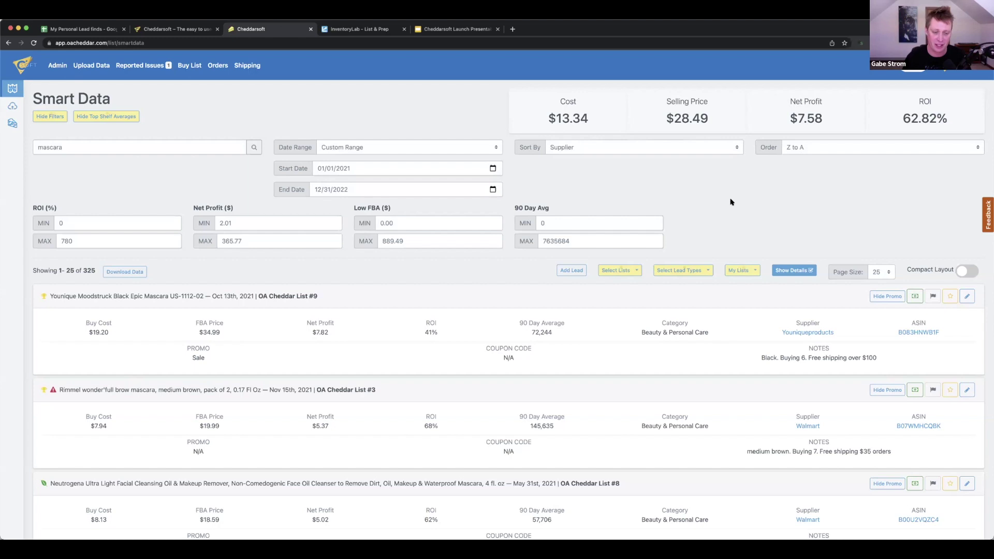
scroll(730, 201, "down", 2)
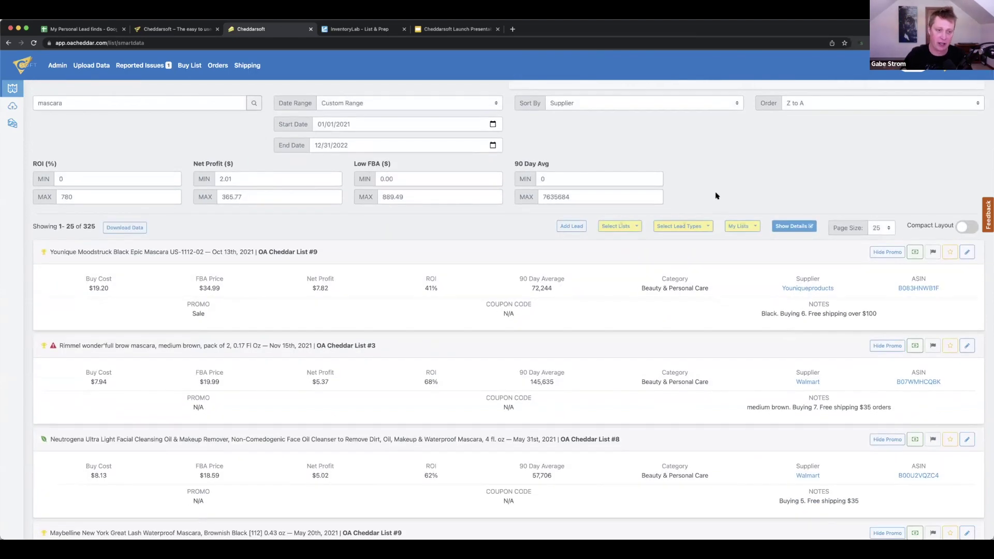
scroll(671, 192, "up", 1)
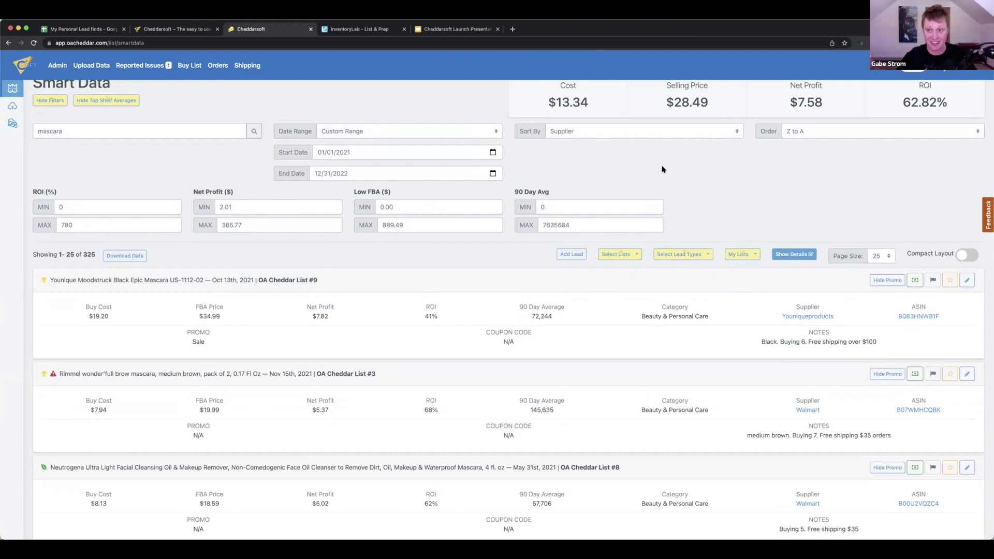
double_click(132, 129)
type("Christmas")
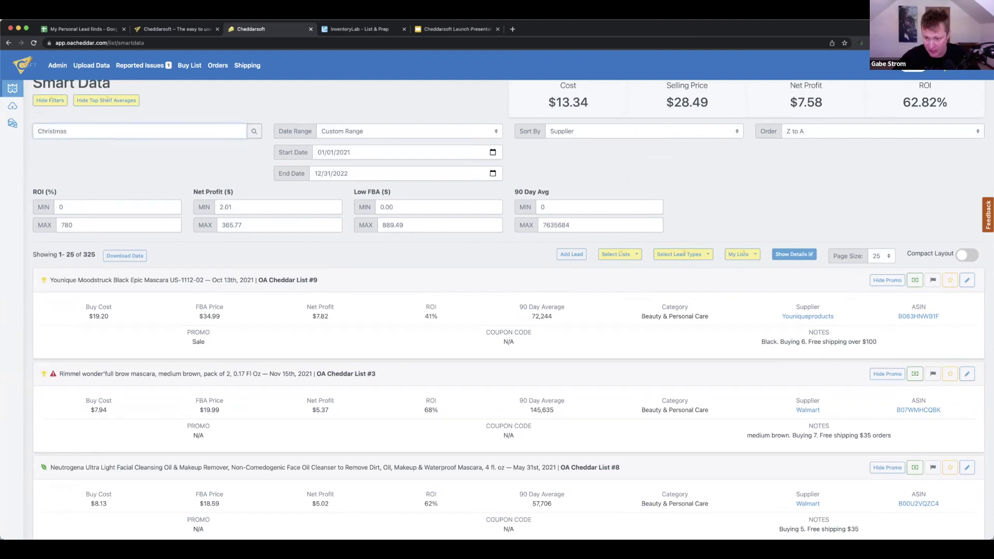
key("Return")
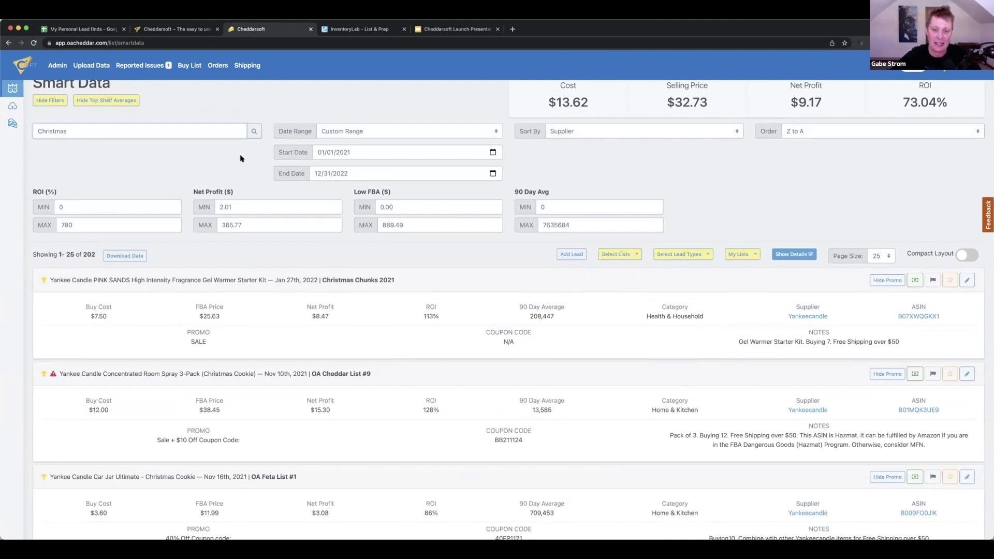
scroll(240, 158, "down", 3)
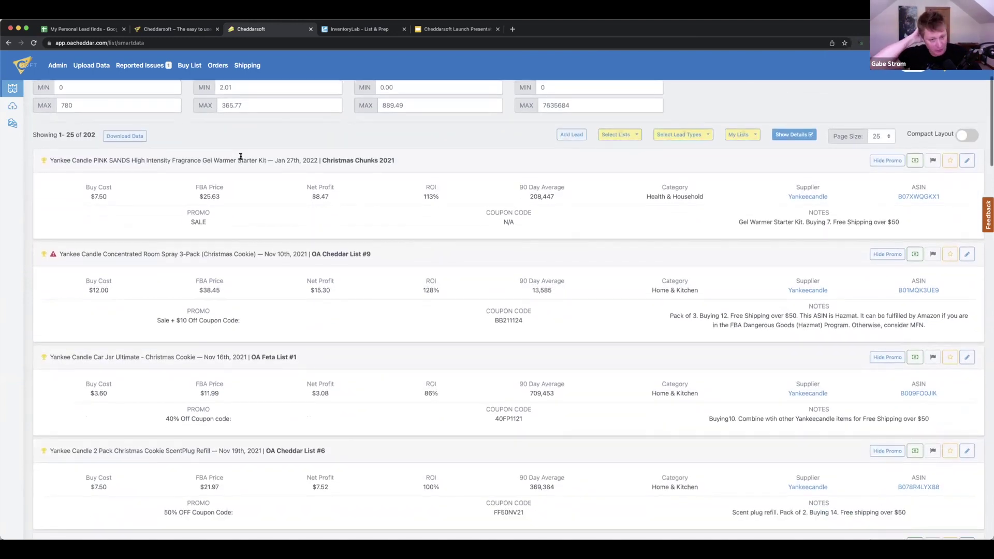
scroll(241, 156, "up", 3)
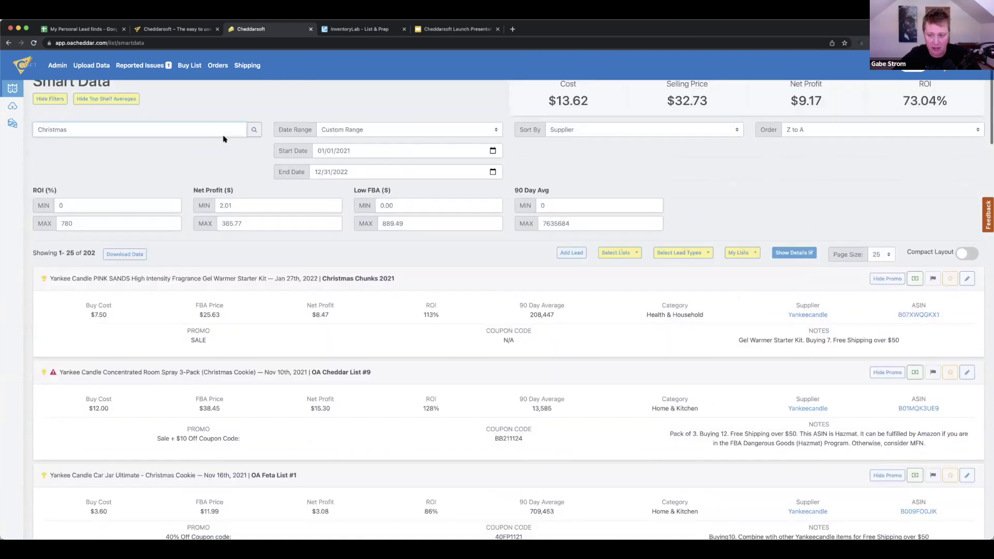
scroll(223, 139, "up", 1)
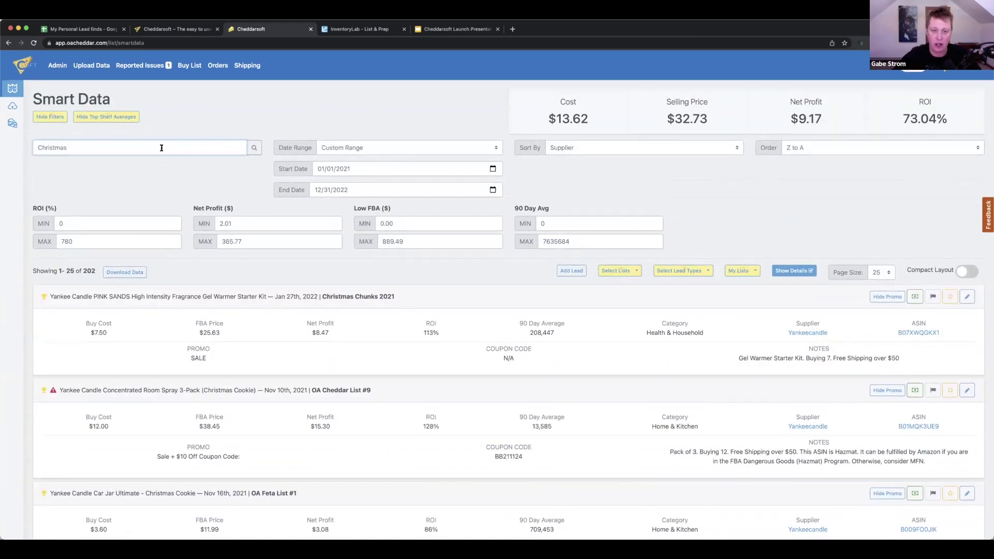
Replace the previous search term with 'PS4' and rerun the Smart Data search
key("BackSpace")
key("BackSpace")
key("BackSpace")
key("BackSpace")
key("BackSpace")
key("BackSpace")
key("BackSpace")
key("BackSpace")
type("PS")
key("Return")
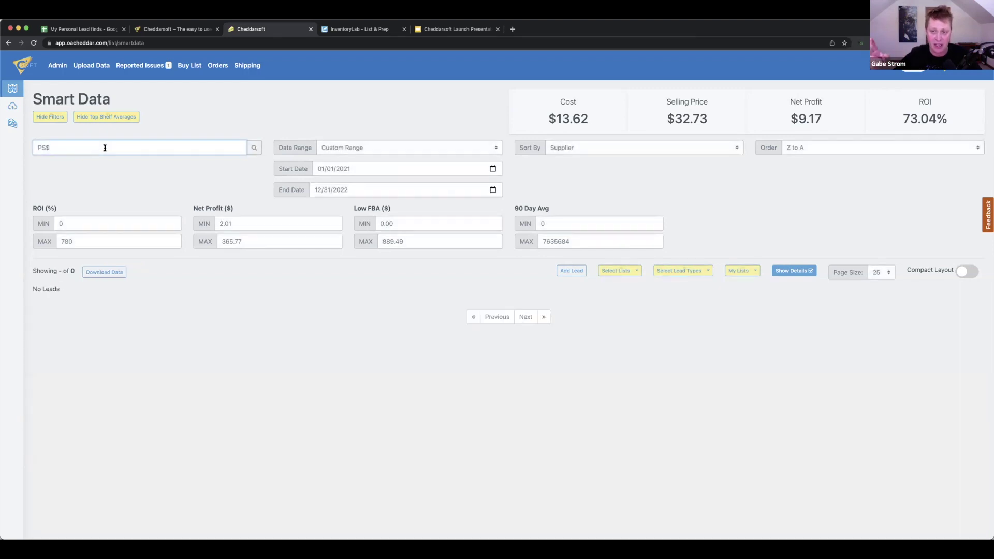
key("BackSpace")
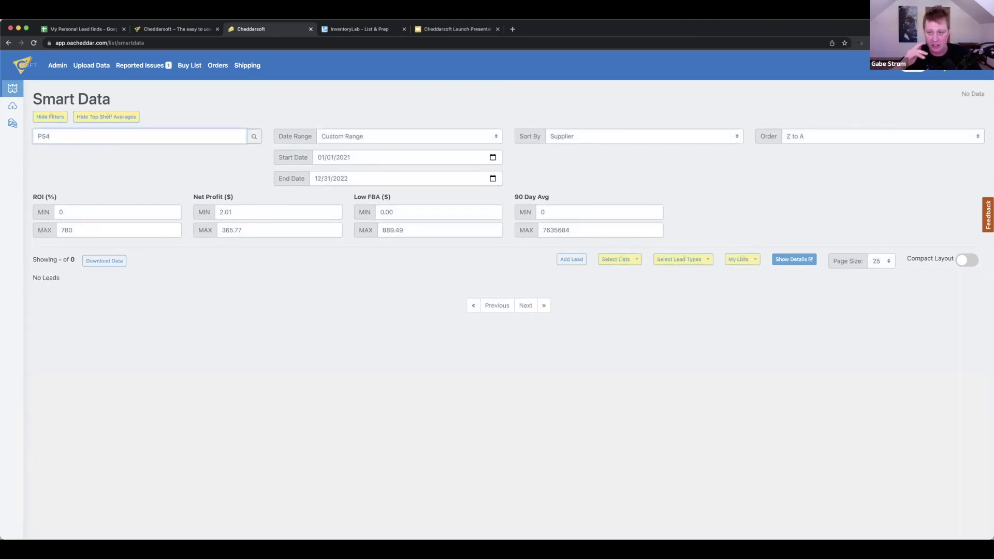
key("Return")
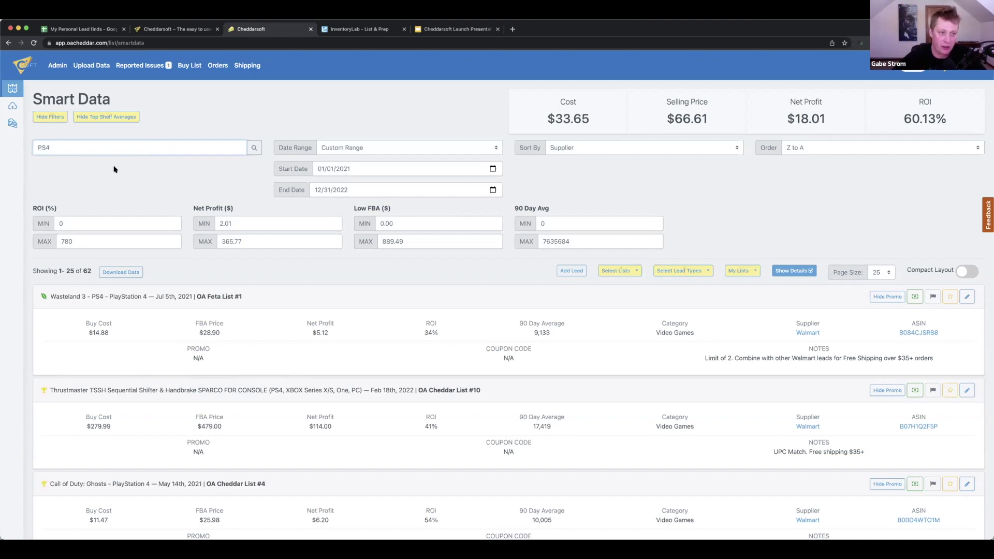
Go to the Welcome home page via the Cheddarsoft logo and scroll down to the intro video
left_click(24, 69)
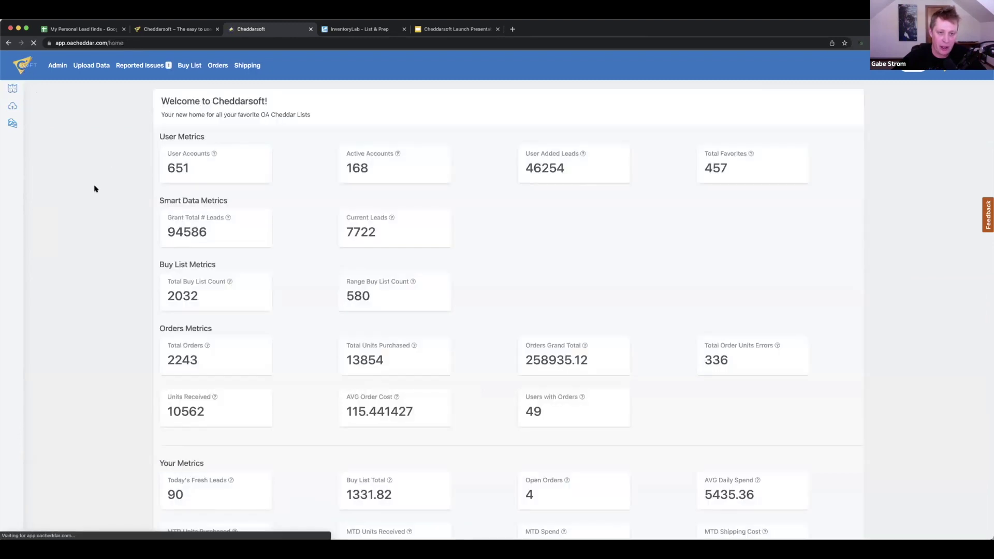
scroll(94, 188, "down", 3)
scroll(94, 188, "down", 8)
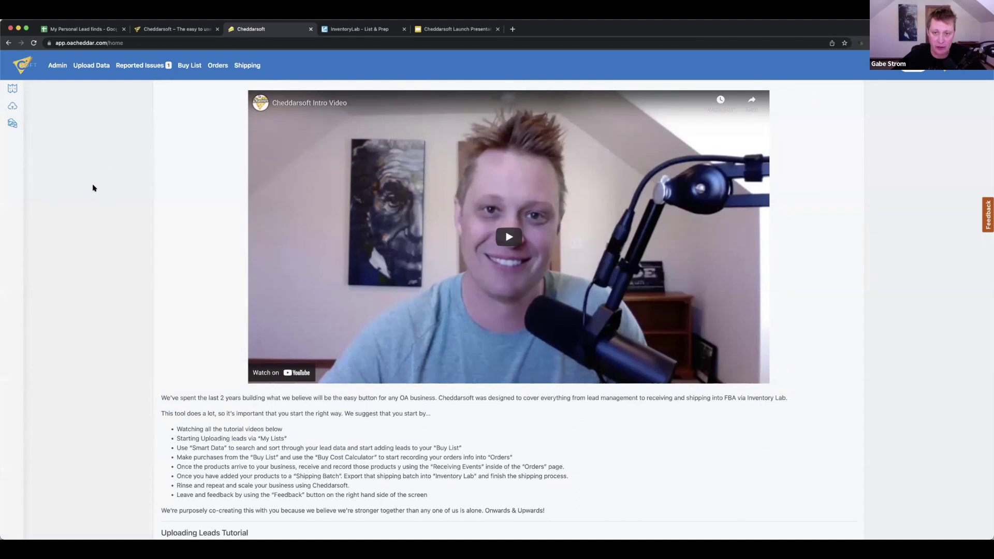
Scroll down through the home page's tutorial videos
scroll(95, 189, "down", 5)
scroll(98, 191, "down", 3)
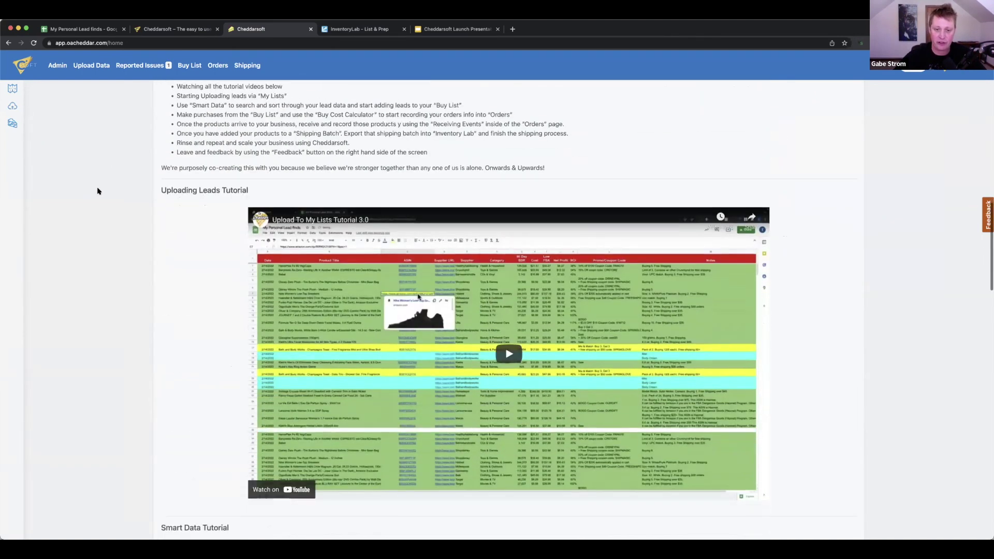
scroll(100, 192, "down", 1)
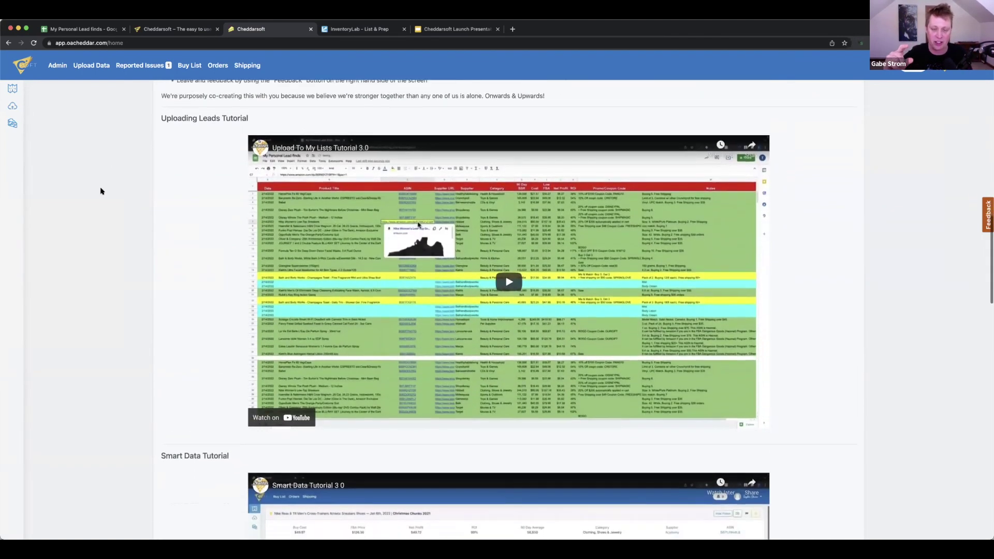
scroll(109, 184, "down", 4)
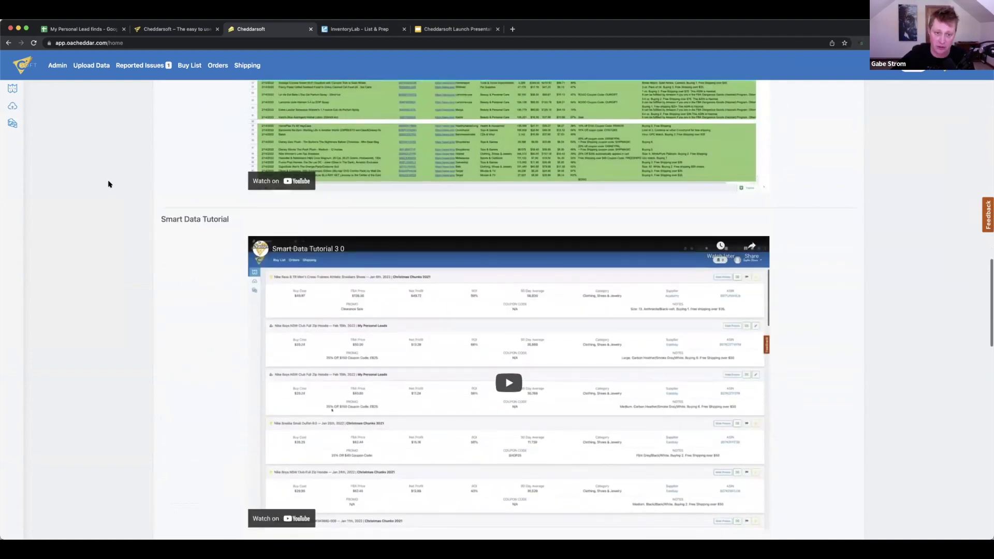
scroll(109, 184, "down", 1)
scroll(109, 184, "down", 4)
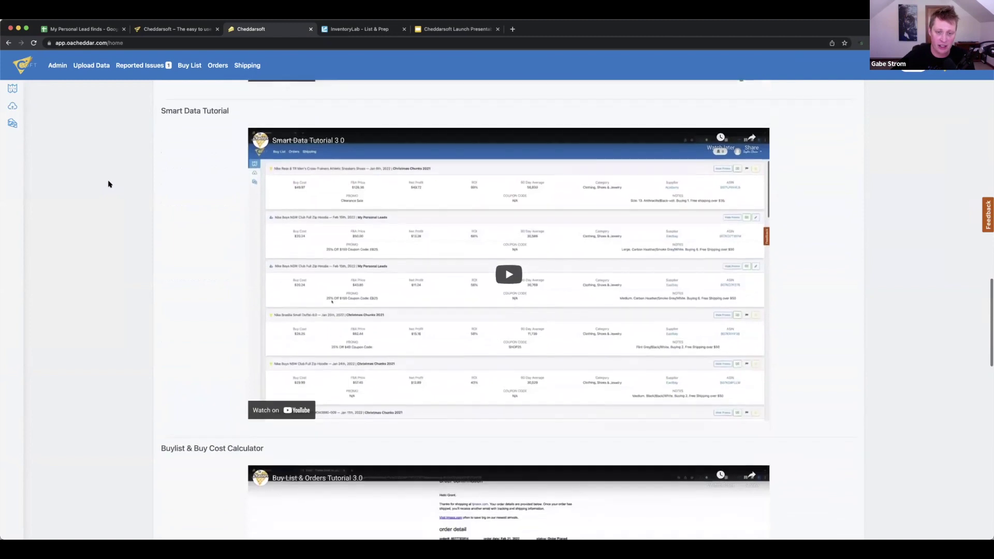
scroll(109, 184, "down", 3)
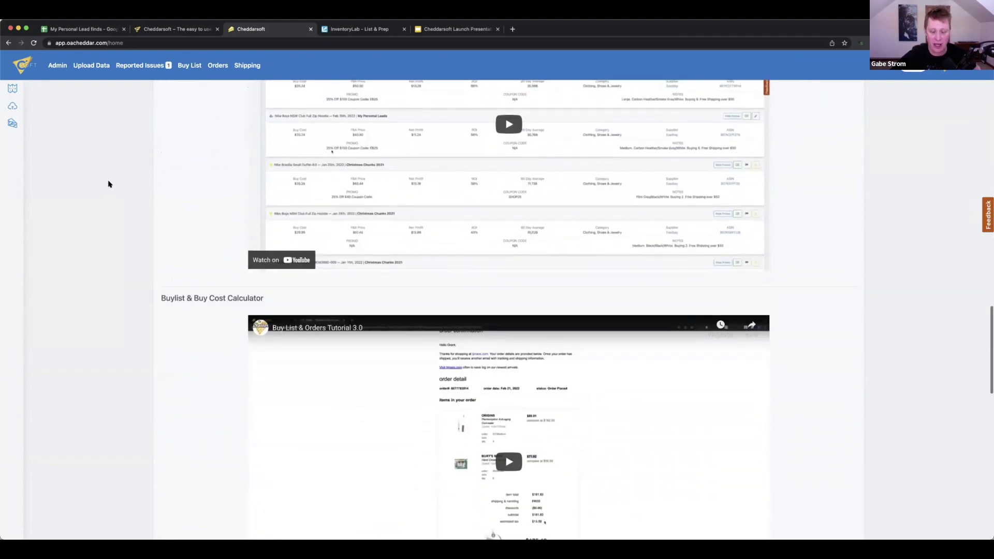
scroll(109, 184, "down", 2)
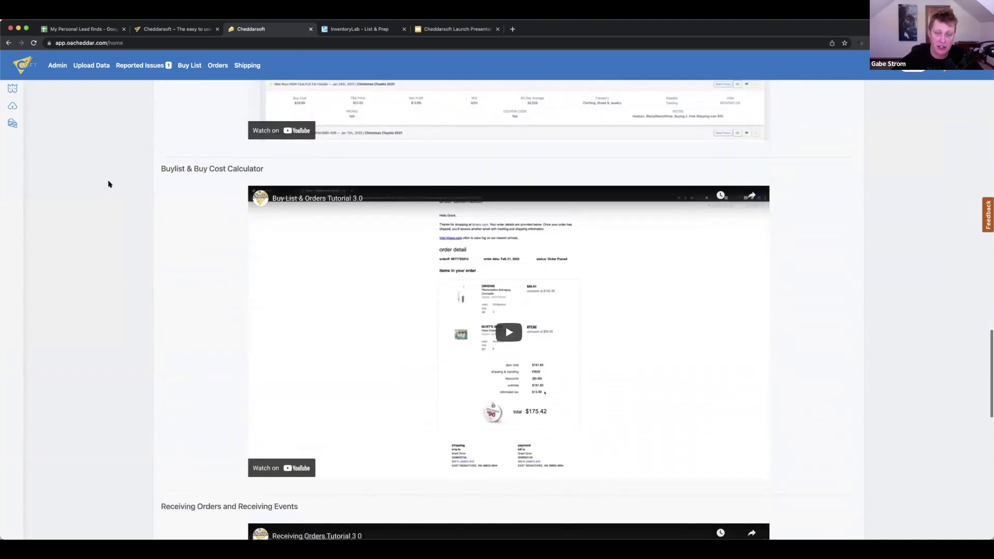
scroll(109, 183, "down", 5)
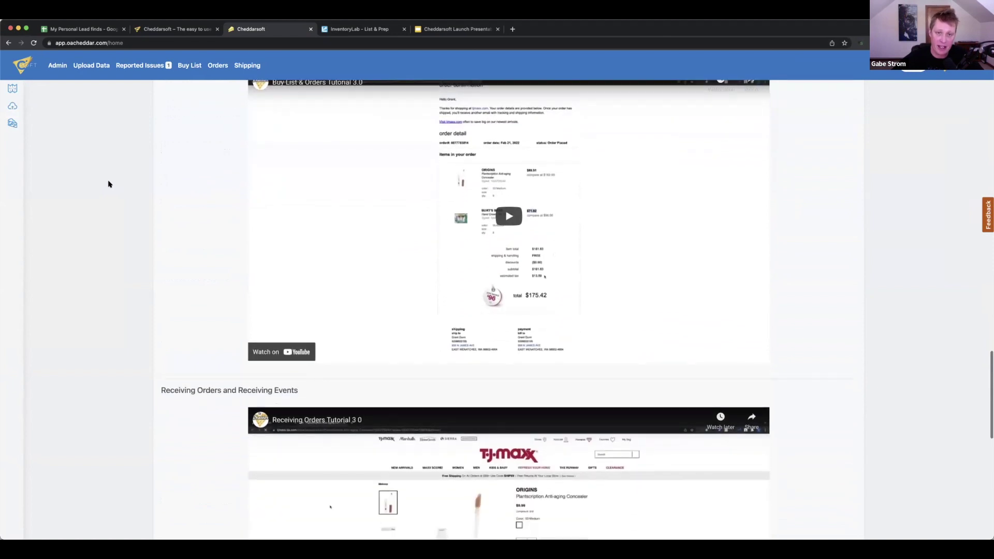
scroll(108, 183, "down", 3)
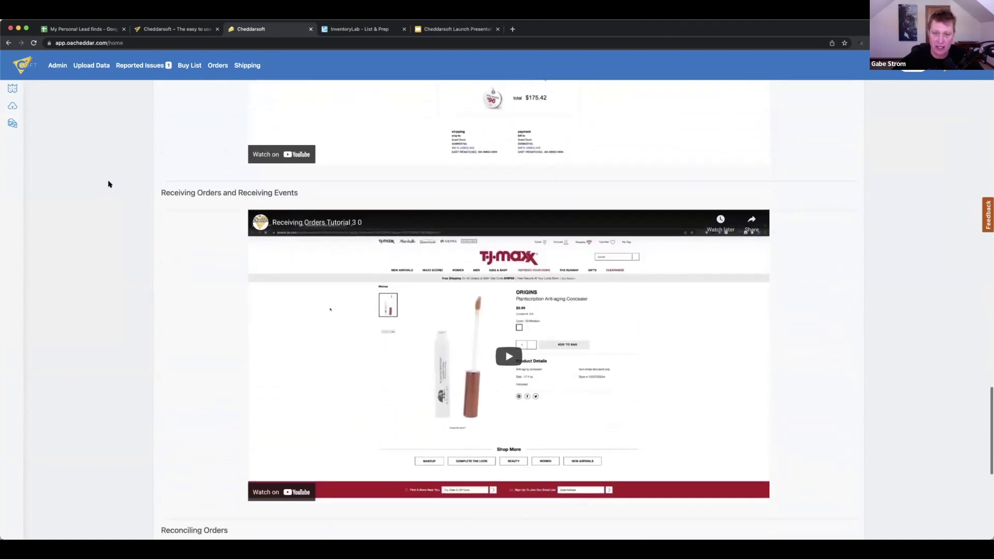
scroll(108, 184, "down", 3)
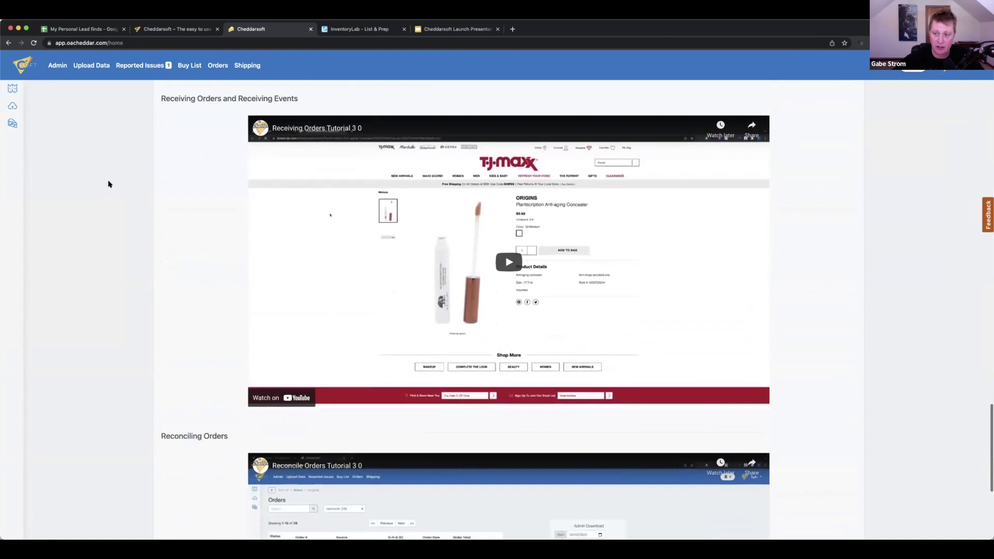
scroll(109, 183, "down", 5)
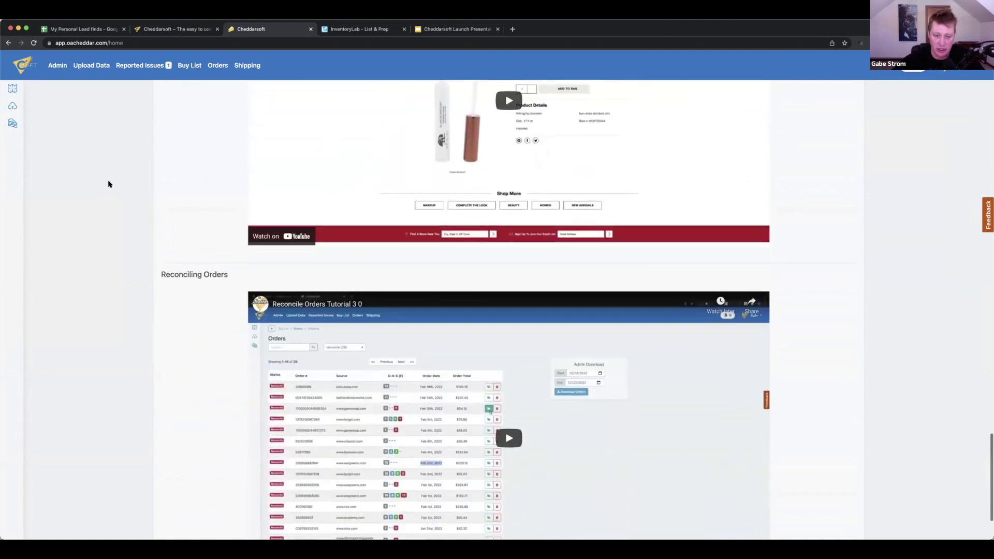
Scroll back up and switch to the 'Cheddarsoft Launch Presentation' in Google Slides
scroll(109, 184, "up", 7)
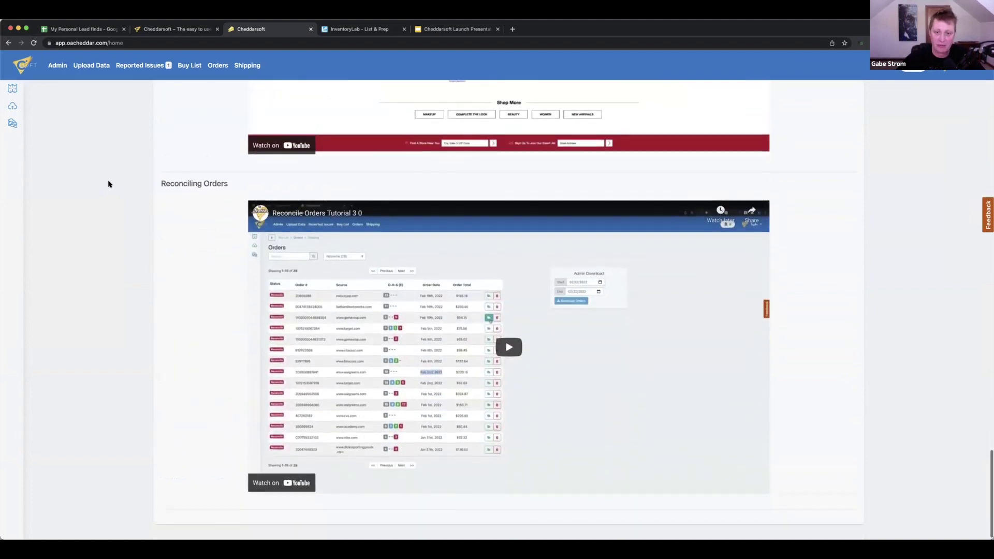
scroll(109, 184, "up", 9)
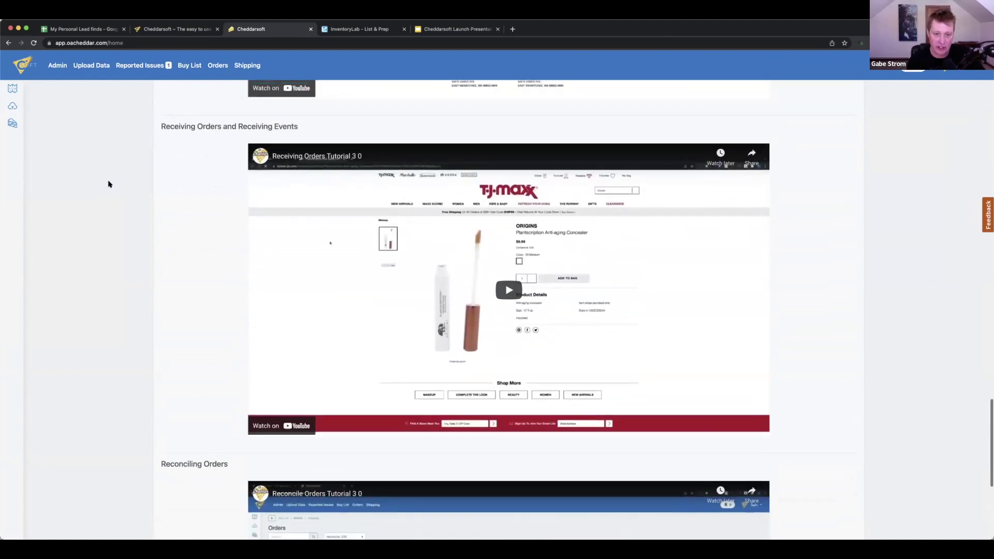
scroll(109, 183, "up", 9)
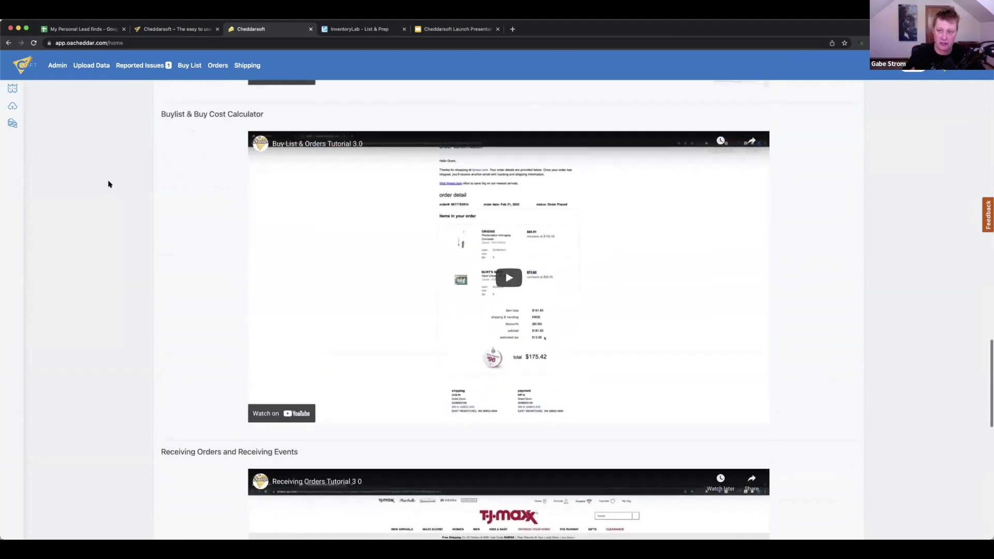
scroll(109, 183, "up", 7)
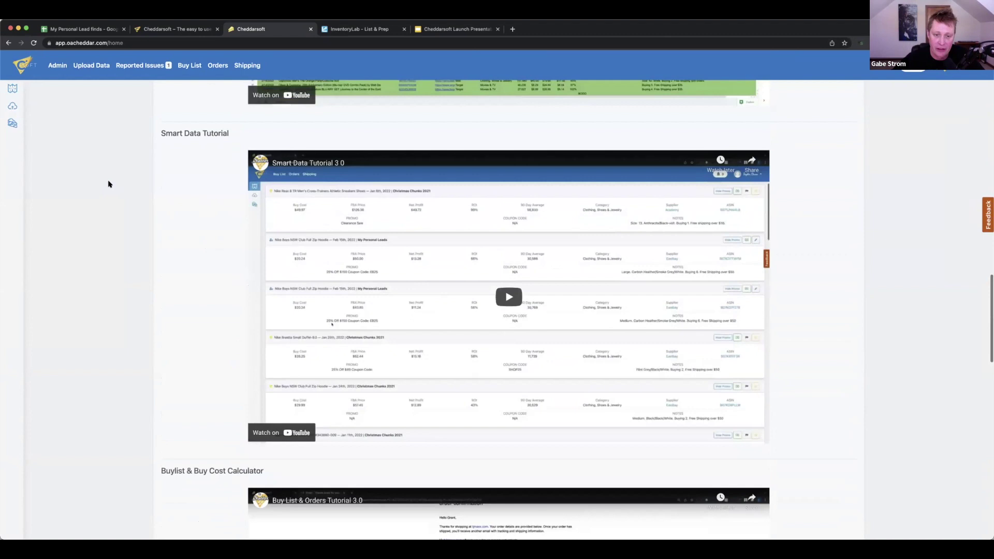
scroll(109, 183, "up", 5)
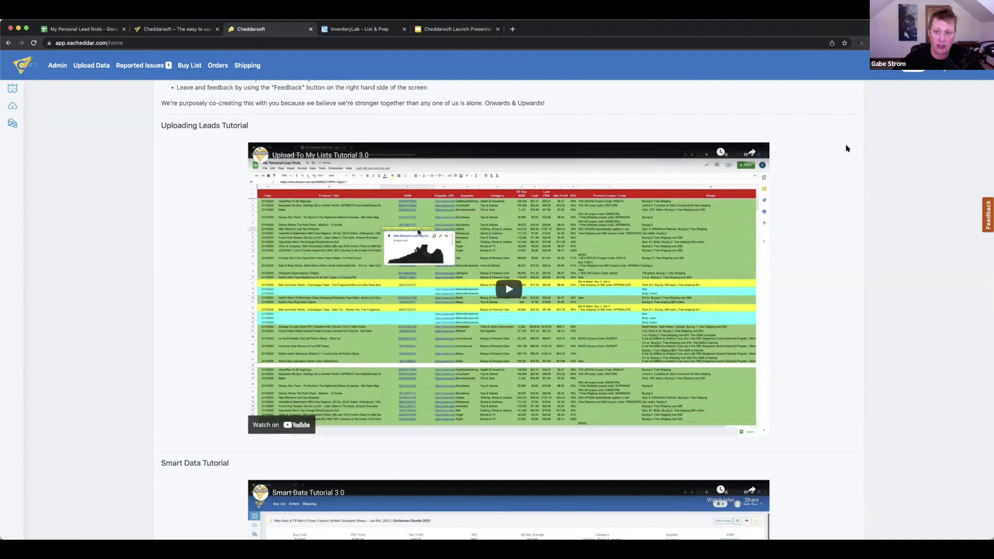
scroll(846, 149, "up", 2)
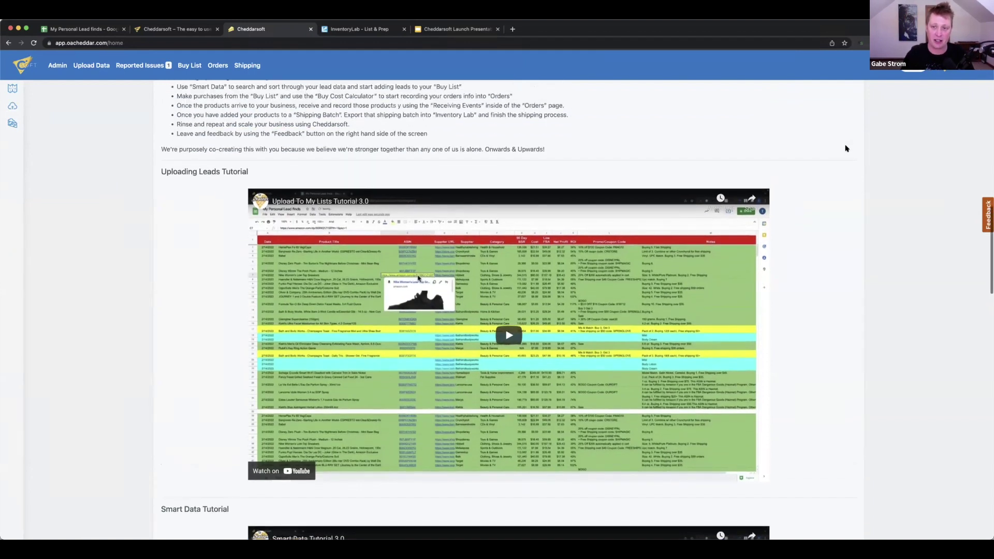
scroll(847, 149, "up", 2)
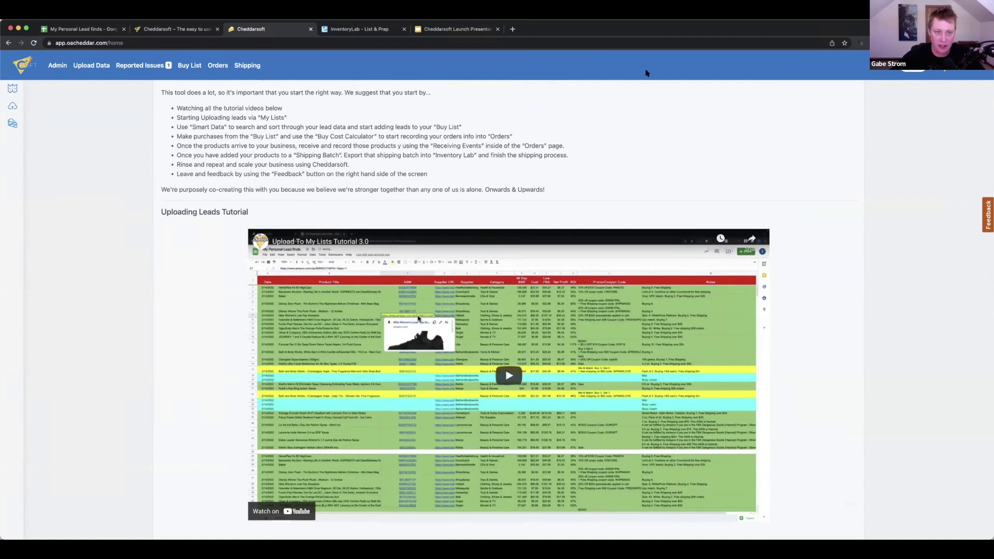
left_click(456, 29)
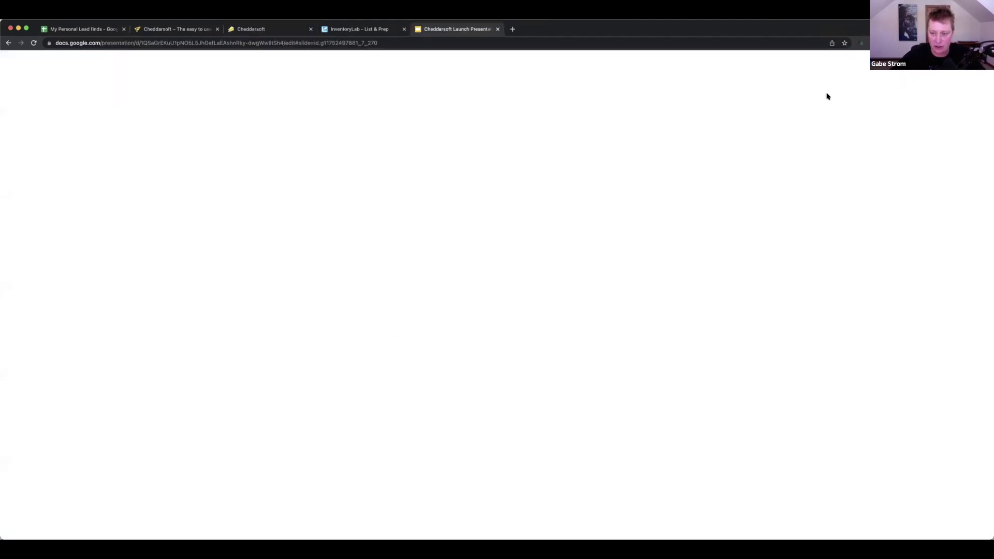